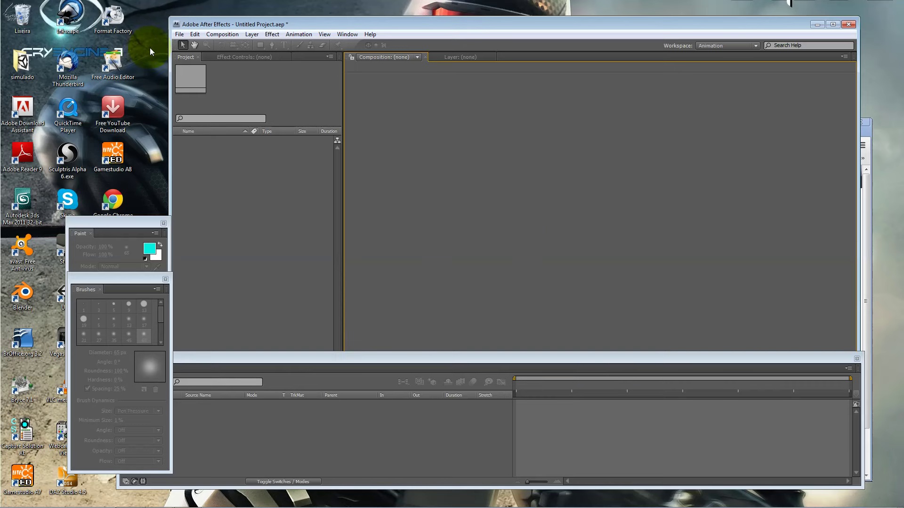
Open the Import File dialog and browse into the camaleaodigital folder
{"action": "left_click", "coordinate": [194, 34]}
{"action": "left_click", "coordinate": [179, 34]}
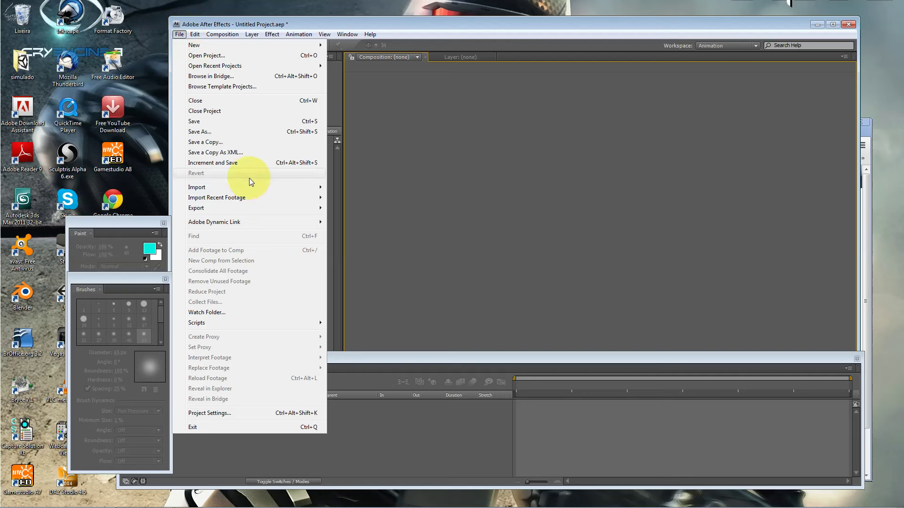
{"action": "mouse_move", "coordinate": [290, 189]}
{"action": "left_click", "coordinate": [348, 187]}
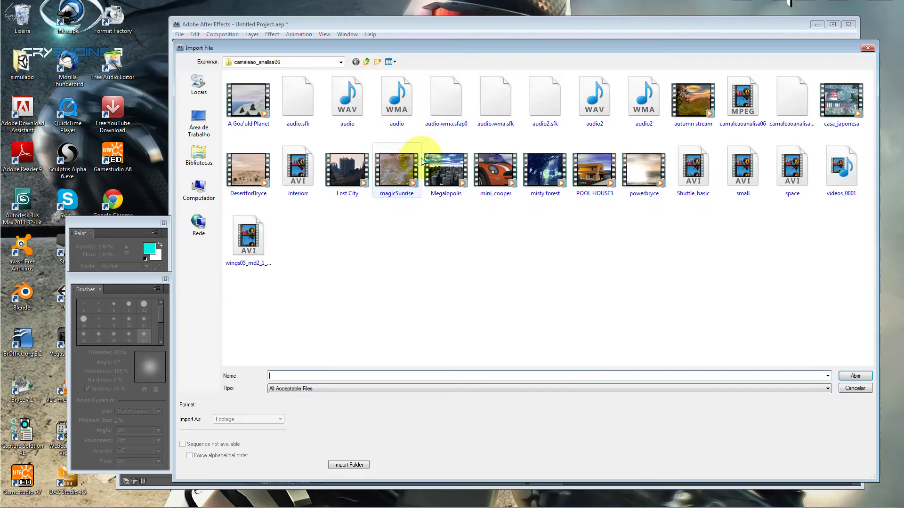
{"action": "left_click", "coordinate": [307, 68]}
{"action": "left_click", "coordinate": [255, 91]}
{"action": "left_click_drag", "start_coordinate": [868, 82], "coordinate": [870, 100]}
{"action": "left_click", "coordinate": [738, 353]}
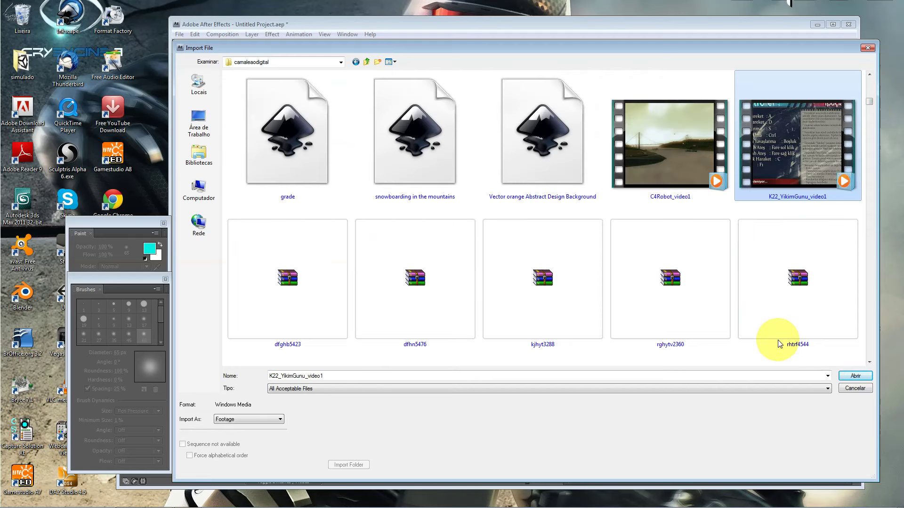
Filter to Video For Windows (*.avi), import campusparty2012video02 and dismiss the audio warning
{"action": "left_click", "coordinate": [734, 388]}
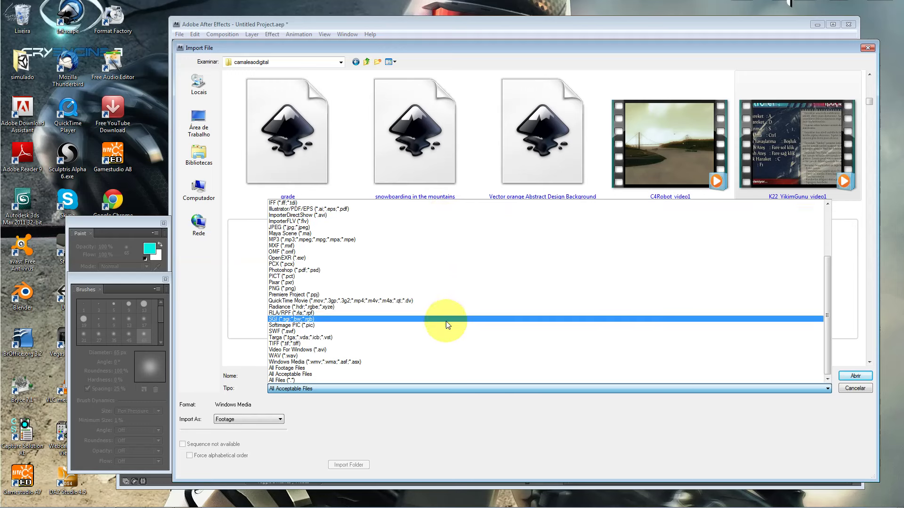
{"action": "left_click", "coordinate": [401, 351]}
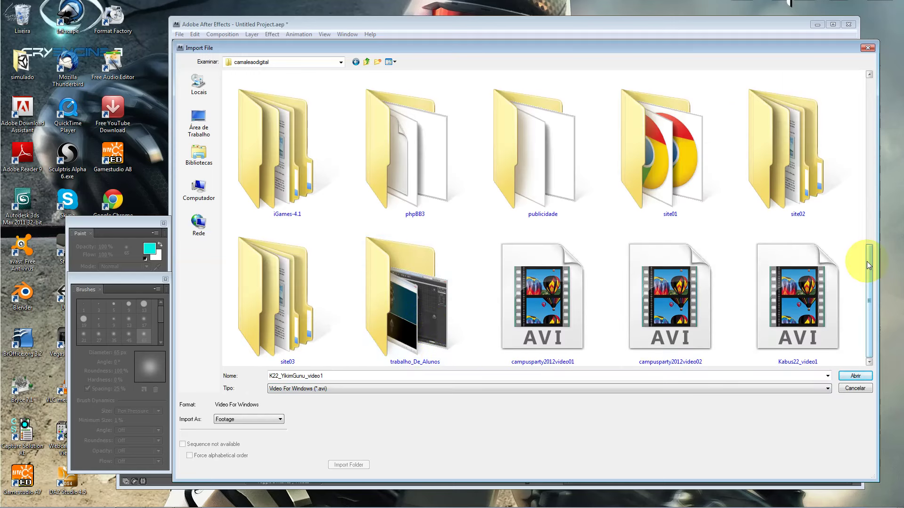
{"action": "double_click", "coordinate": [629, 306]}
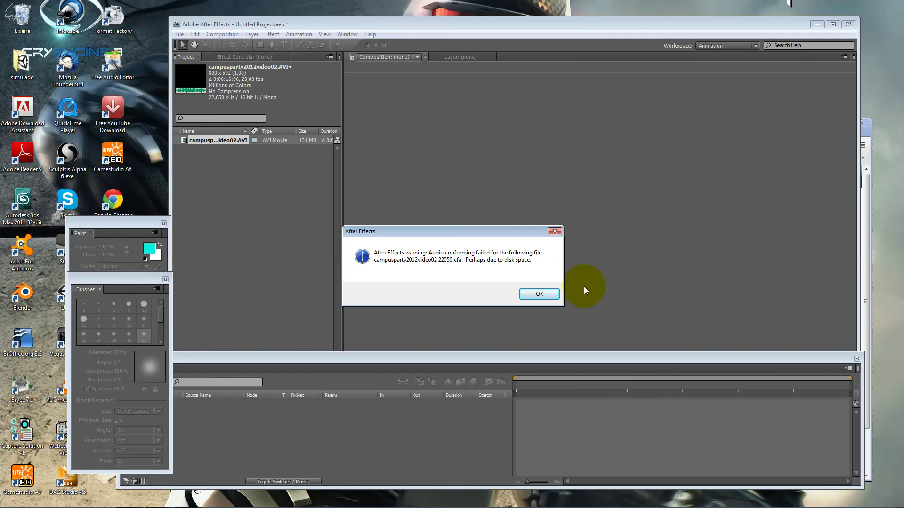
{"action": "left_click", "coordinate": [538, 293]}
Make a composition from campusparty2012video02 and apply Effect > Color Correction > Tint to its layer
{"action": "left_click", "coordinate": [231, 141]}
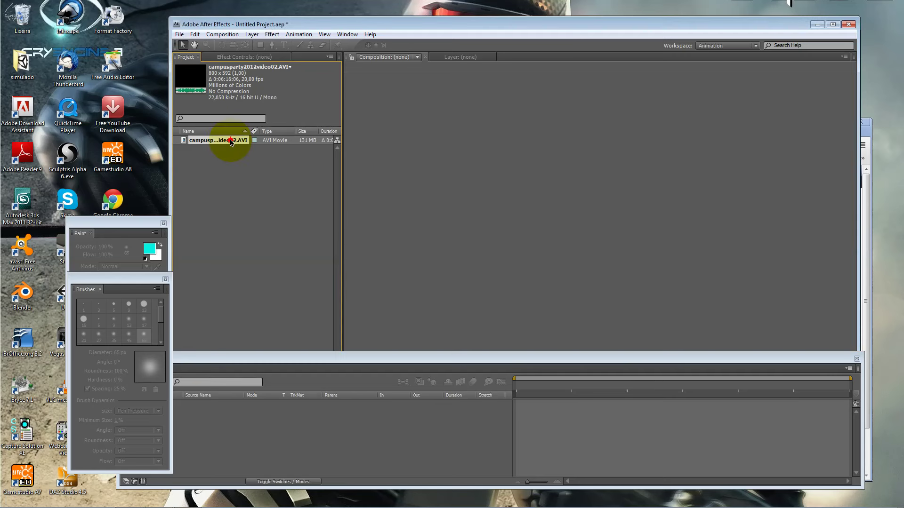
{"action": "left_click_drag", "start_coordinate": [231, 141], "coordinate": [466, 191]}
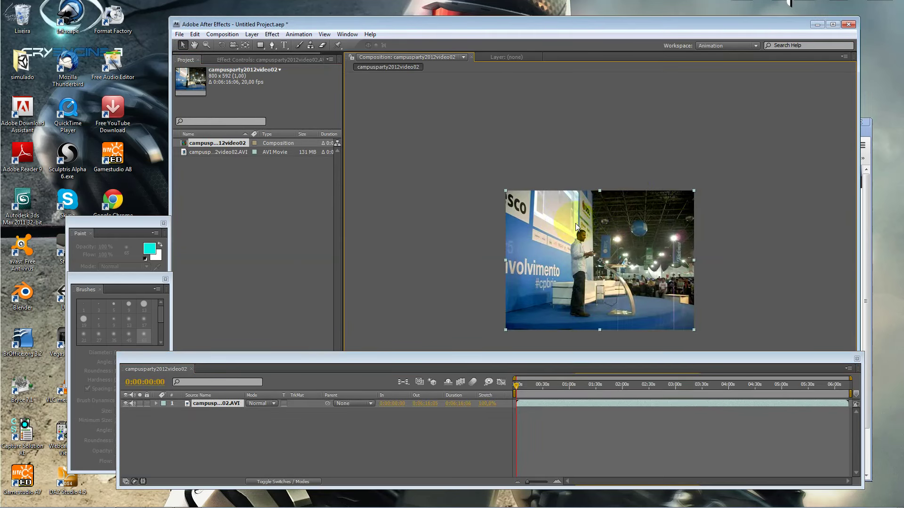
{"action": "right_click", "coordinate": [575, 199]}
{"action": "mouse_move", "coordinate": [674, 310]}
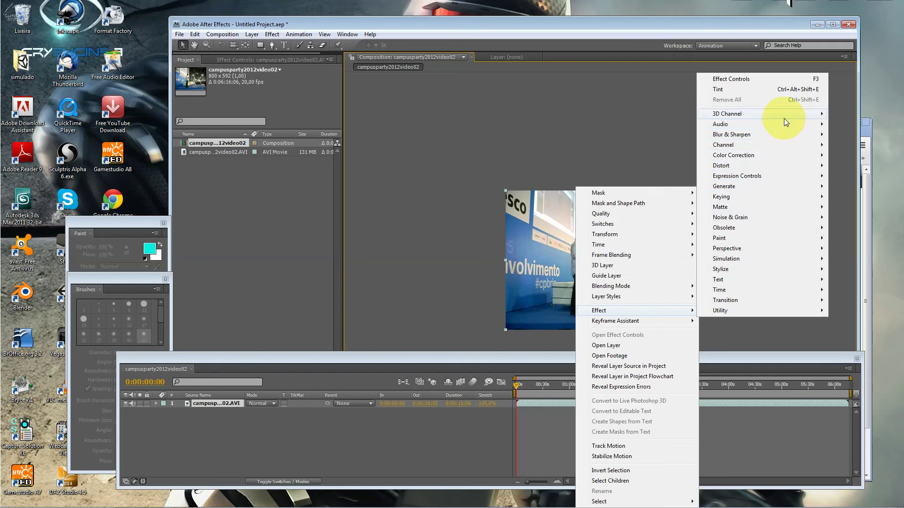
{"action": "mouse_move", "coordinate": [791, 215]}
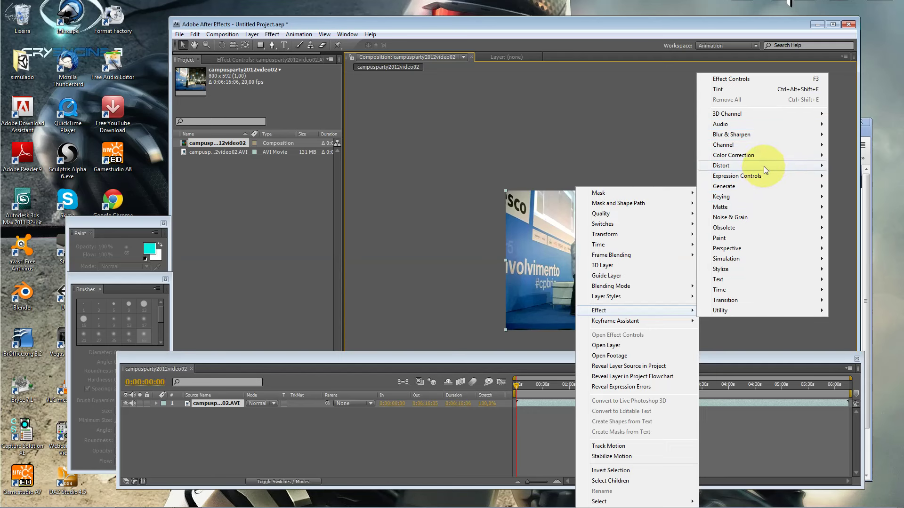
{"action": "mouse_move", "coordinate": [763, 166]}
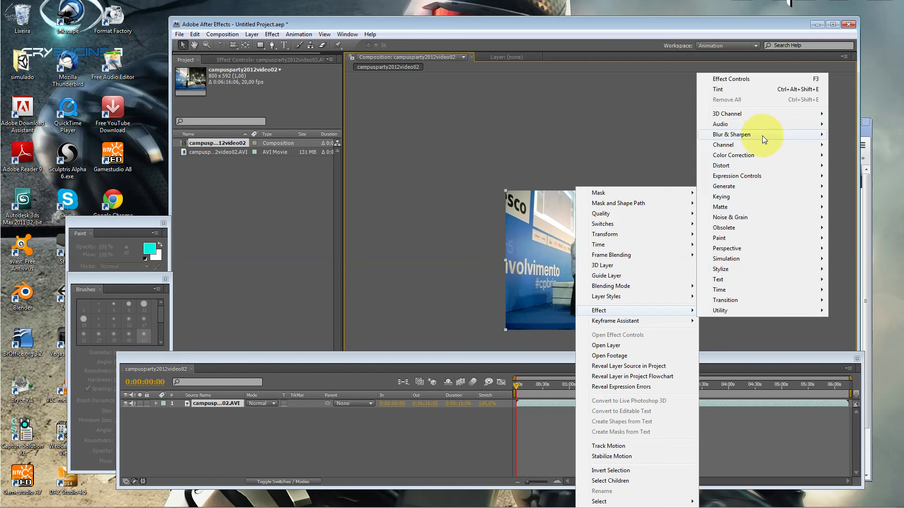
{"action": "mouse_move", "coordinate": [763, 137]}
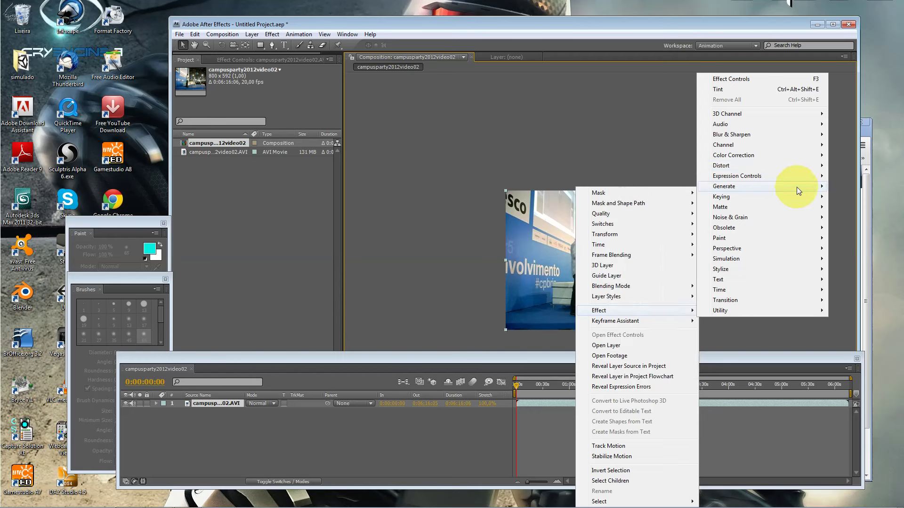
{"action": "mouse_move", "coordinate": [797, 155]}
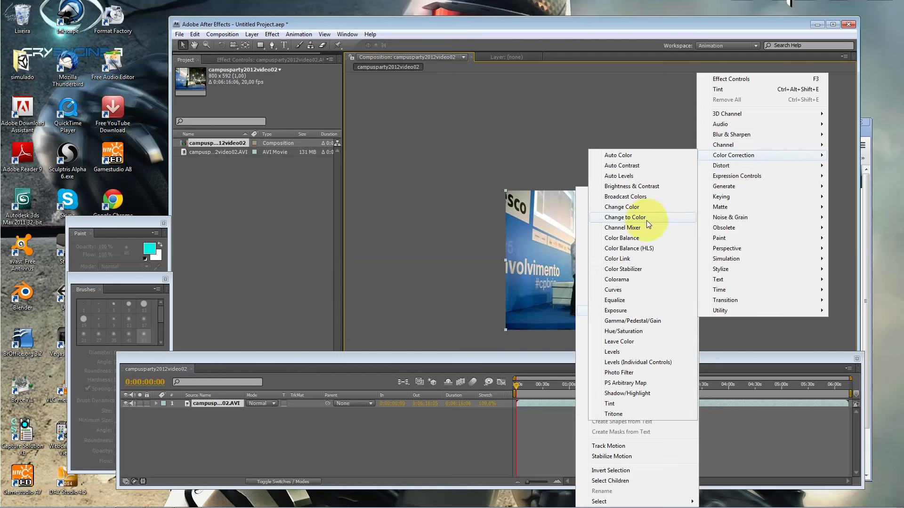
{"action": "left_click", "coordinate": [617, 405]}
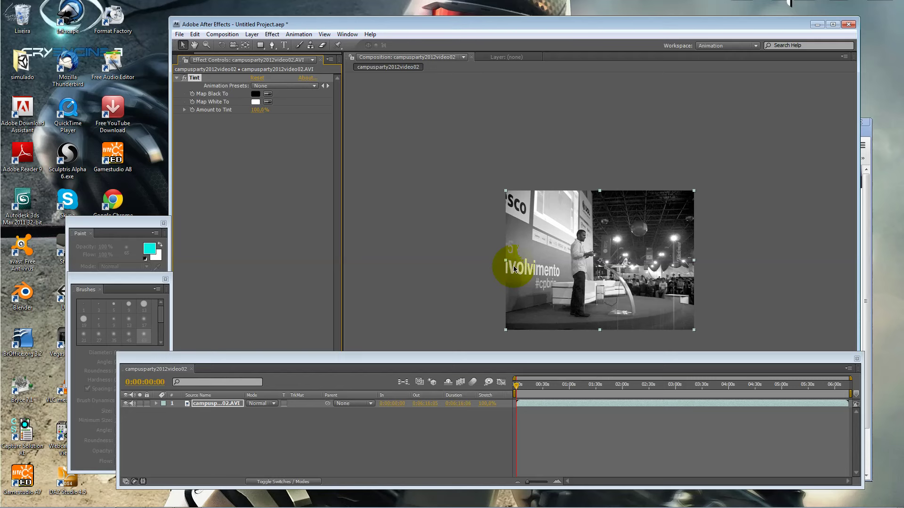
Expand the layer, its Effects and Tint in the timeline to show Tint's settings
{"action": "left_click", "coordinate": [436, 151]}
{"action": "key", "text": "slash"}
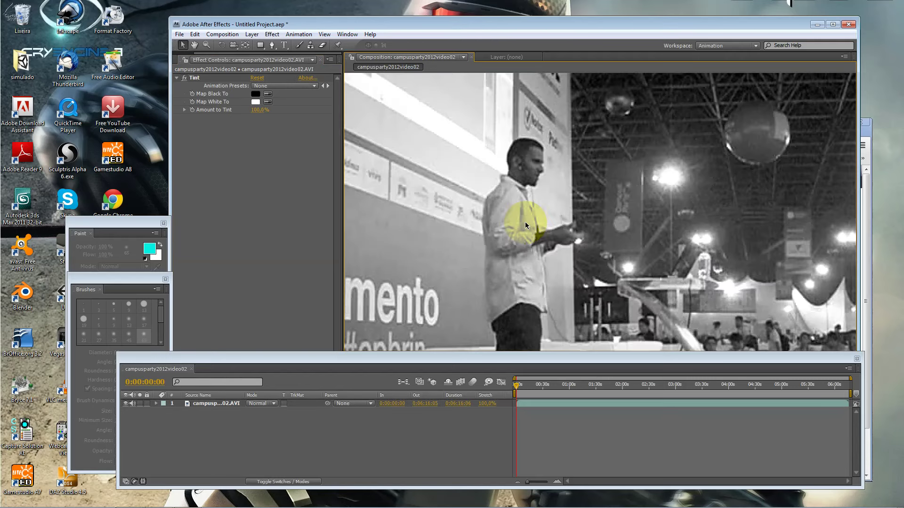
{"action": "key", "text": "slash"}
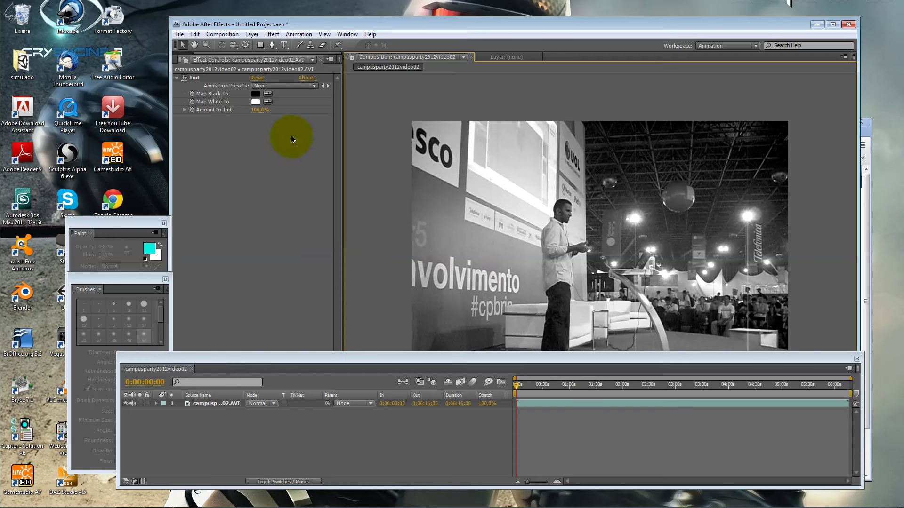
{"action": "left_click", "coordinate": [155, 404]}
{"action": "left_click", "coordinate": [164, 411]}
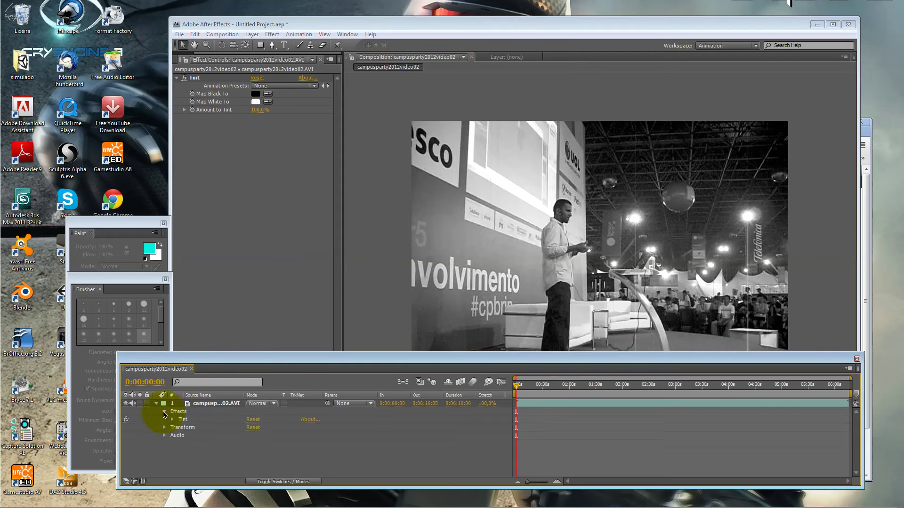
{"action": "left_click", "coordinate": [170, 420]}
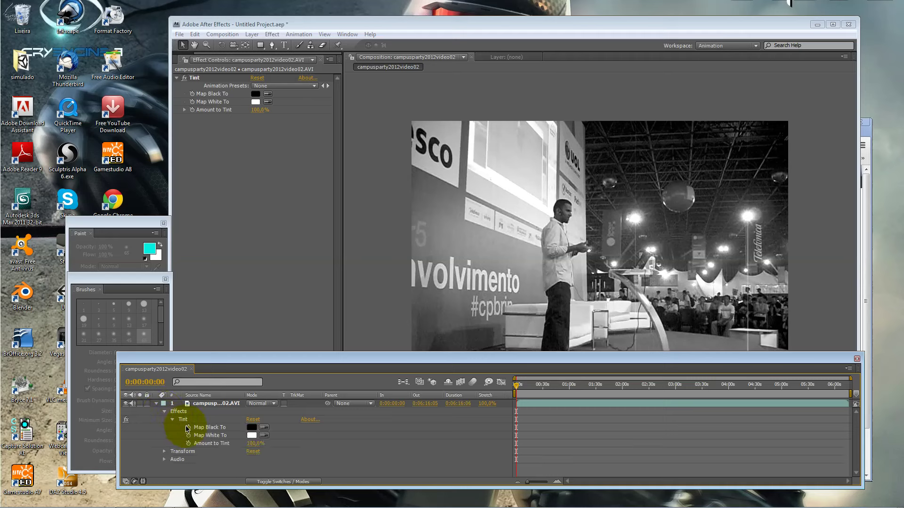
{"action": "left_click_drag", "start_coordinate": [713, 384], "coordinate": [785, 390]}
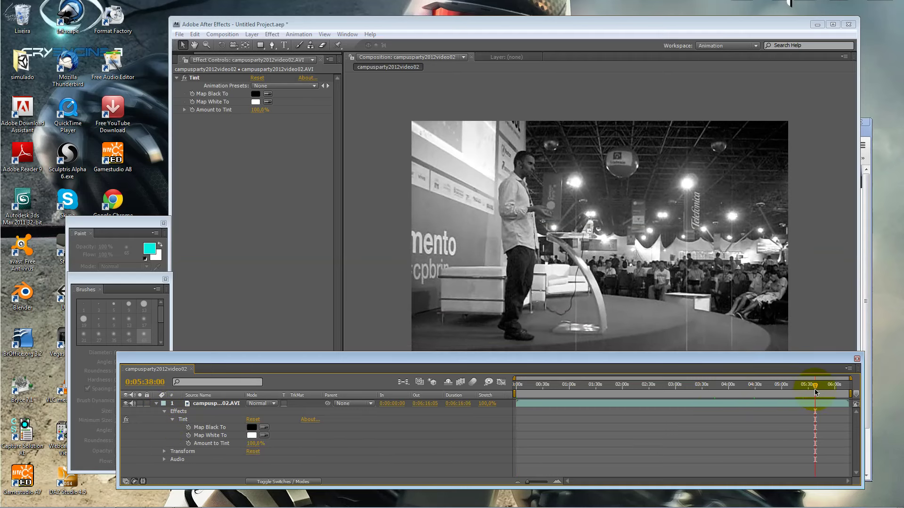
Enable keyframes for Map Black To, Map White To and Amount to Tint near the clip's start
{"action": "left_click", "coordinate": [188, 428]}
{"action": "left_click", "coordinate": [188, 435]}
{"action": "left_click", "coordinate": [189, 443]}
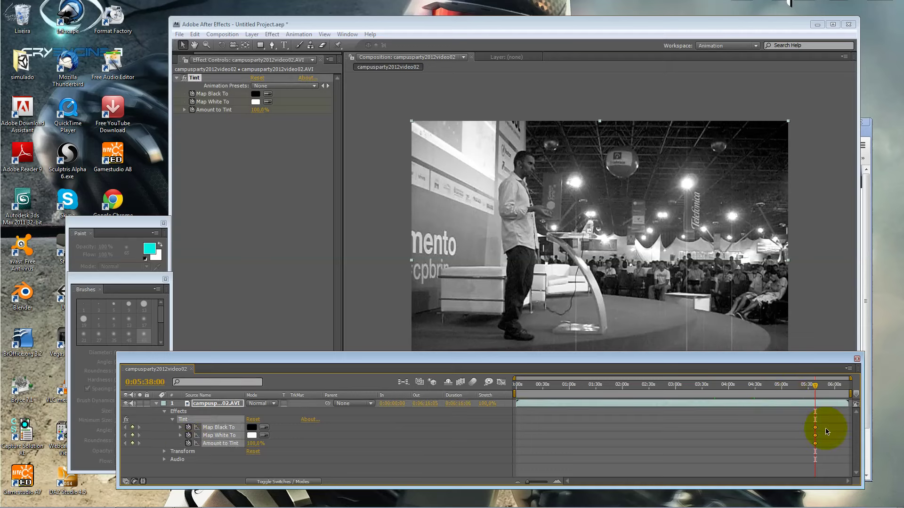
{"action": "left_click_drag", "start_coordinate": [815, 435], "coordinate": [518, 437]}
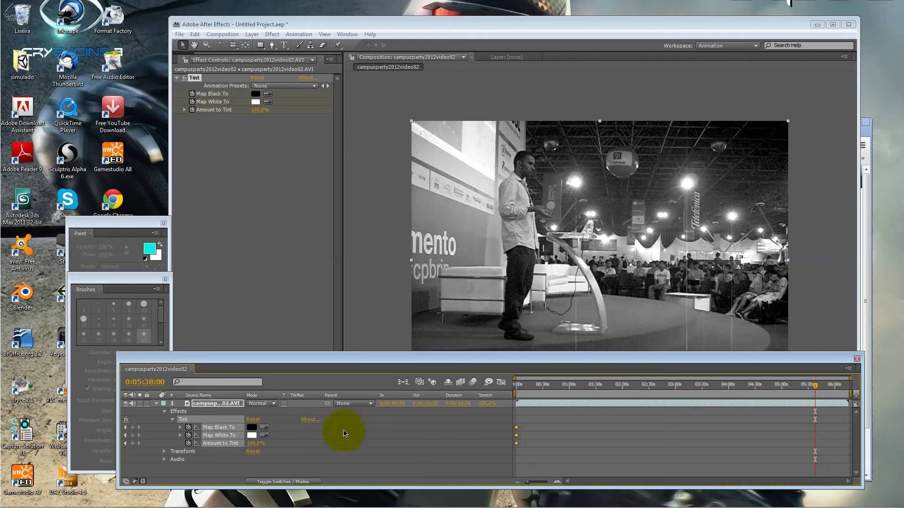
Set Tint's Map Black To colour to a bright cyan
{"action": "left_click", "coordinate": [252, 427]}
{"action": "left_click", "coordinate": [332, 176]}
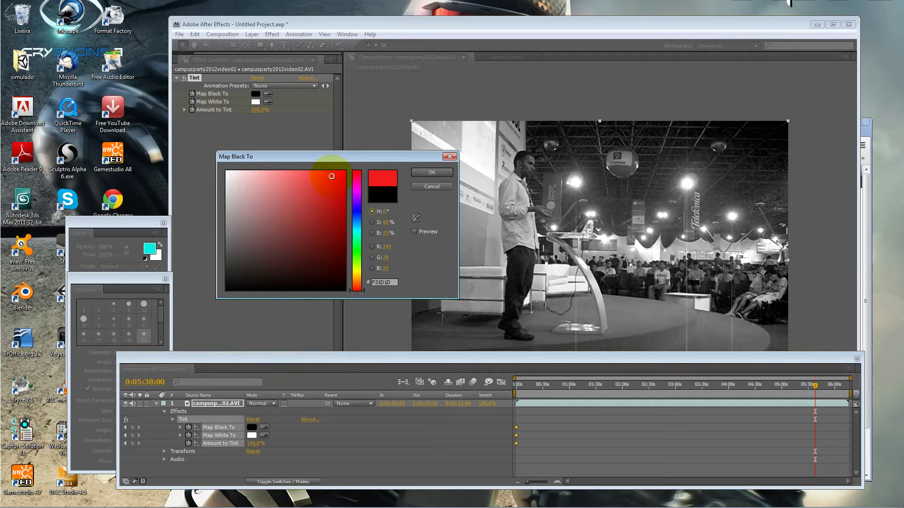
{"action": "left_click_drag", "start_coordinate": [331, 176], "coordinate": [344, 206]}
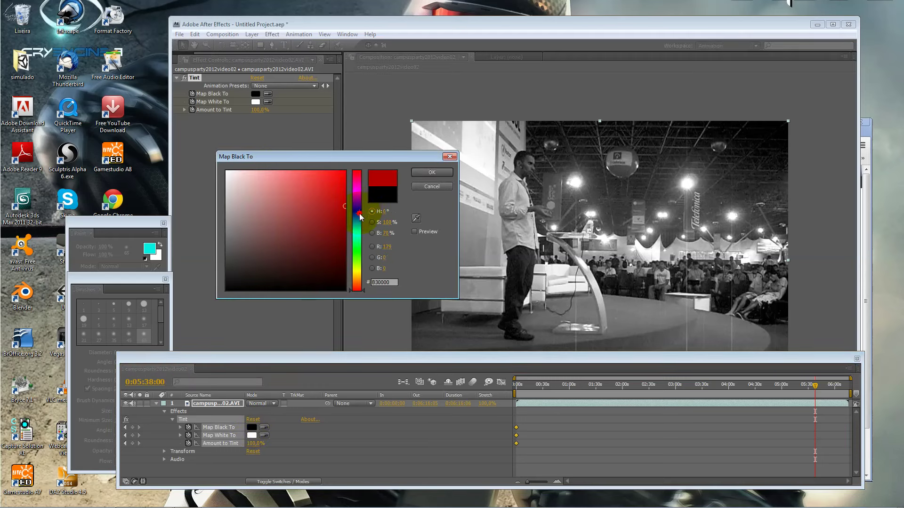
{"action": "left_click", "coordinate": [358, 233]}
{"action": "left_click", "coordinate": [345, 171]}
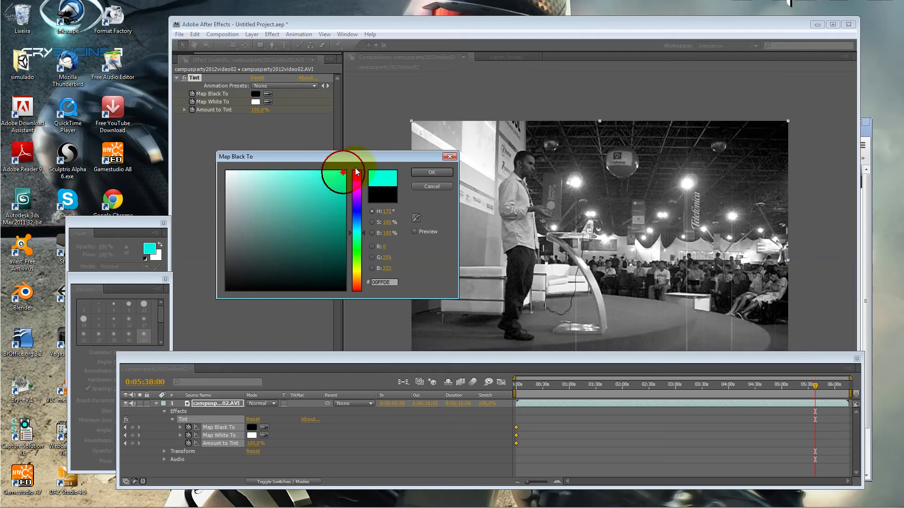
{"action": "left_click", "coordinate": [439, 172]}
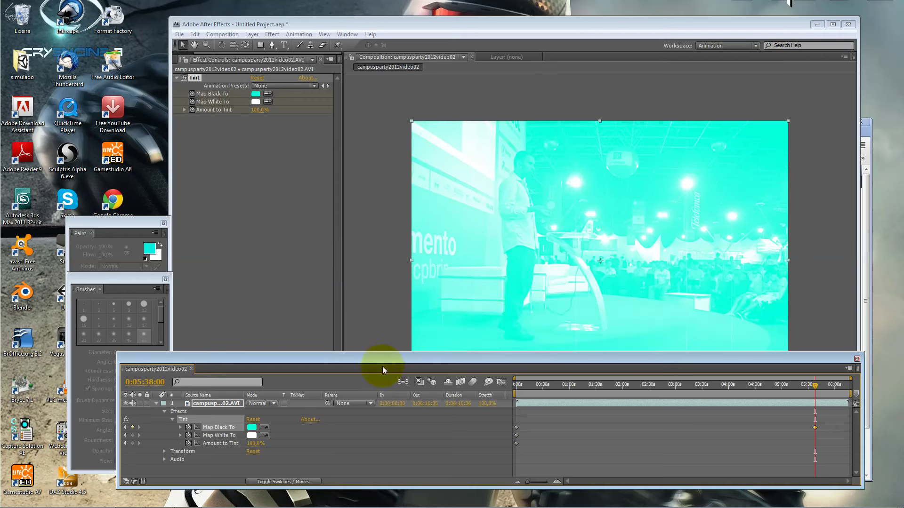
Change Map Black To to a dark olive yellow and return the playhead to the start
{"action": "left_click", "coordinate": [251, 427]}
{"action": "mouse_move", "coordinate": [306, 289]}
{"action": "left_mouse_down"}
{"action": "mouse_move", "coordinate": [312, 299]}
{"action": "mouse_move", "coordinate": [258, 229]}
{"action": "mouse_move", "coordinate": [317, 232]}
{"action": "left_mouse_up"}
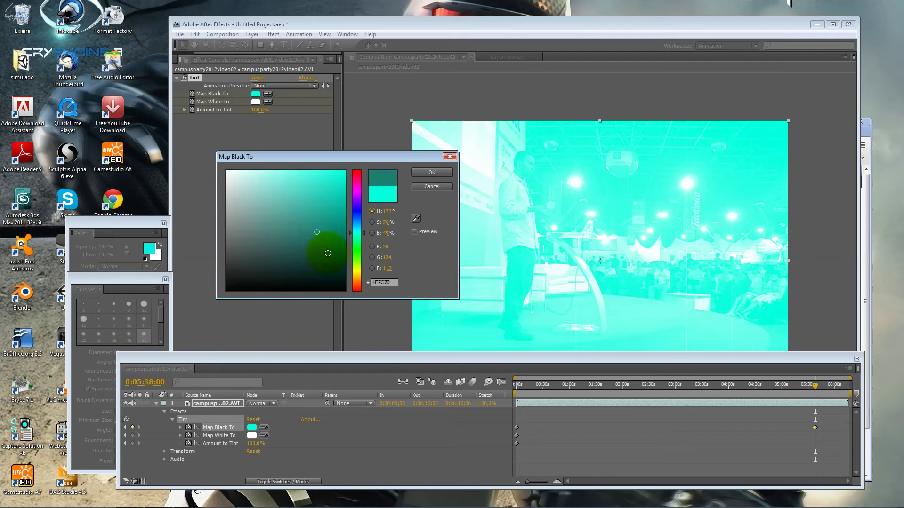
{"action": "left_click_drag", "start_coordinate": [366, 263], "coordinate": [364, 267]}
{"action": "left_click", "coordinate": [437, 174]}
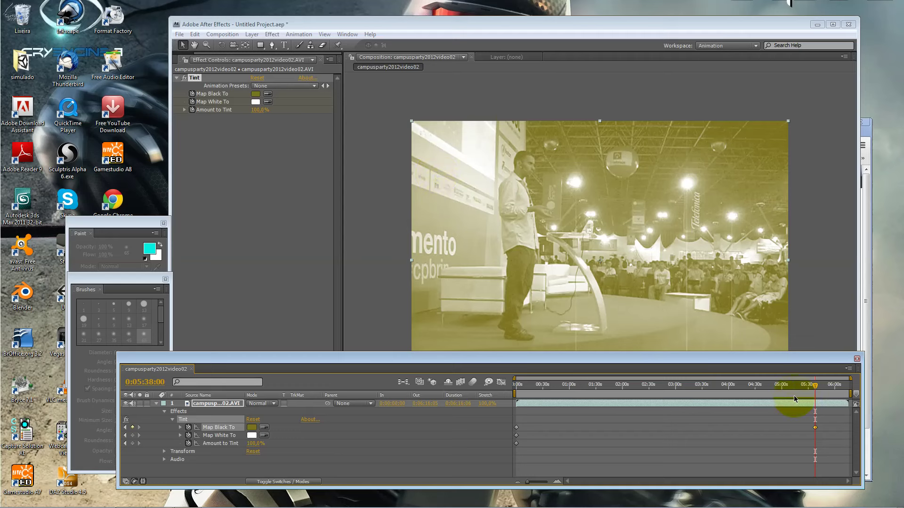
{"action": "left_click_drag", "start_coordinate": [815, 386], "coordinate": [516, 400]}
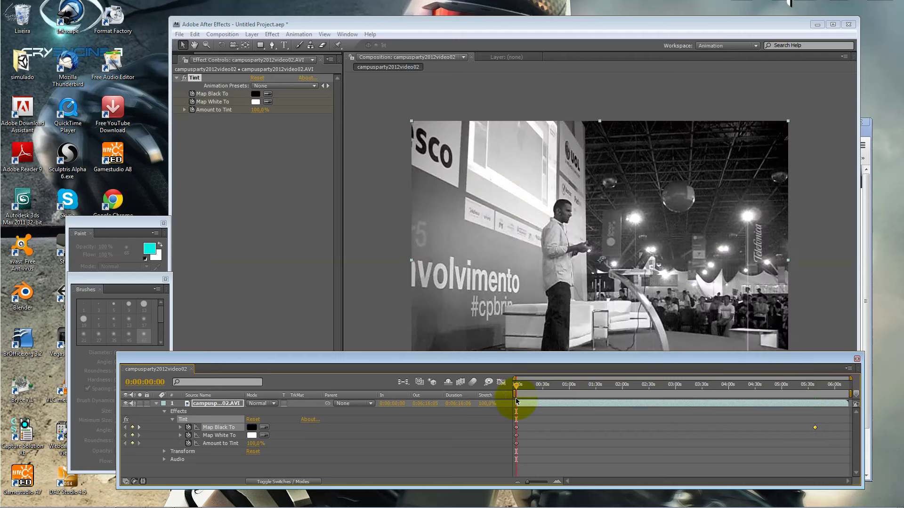
Preview the clip, move the old Map Black To keyframe earlier and delete it
{"action": "left_click", "coordinate": [807, 419]}
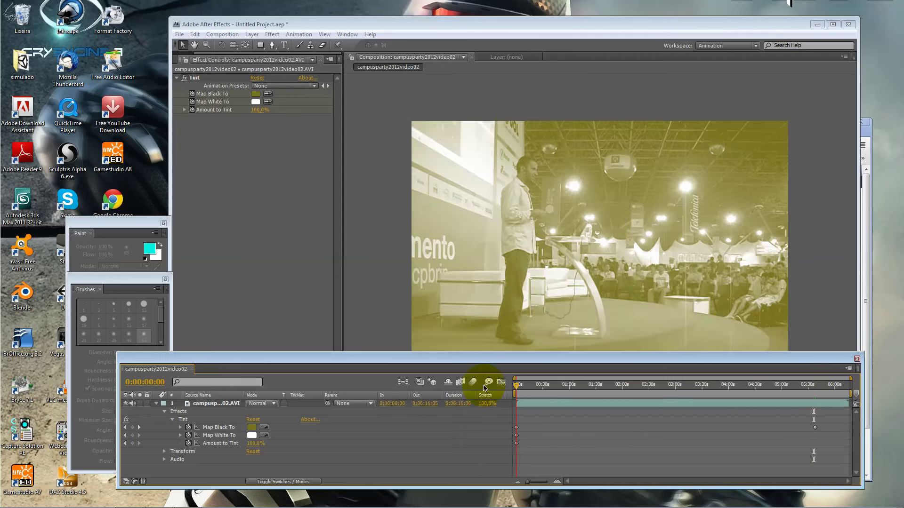
{"action": "key", "text": "h"}
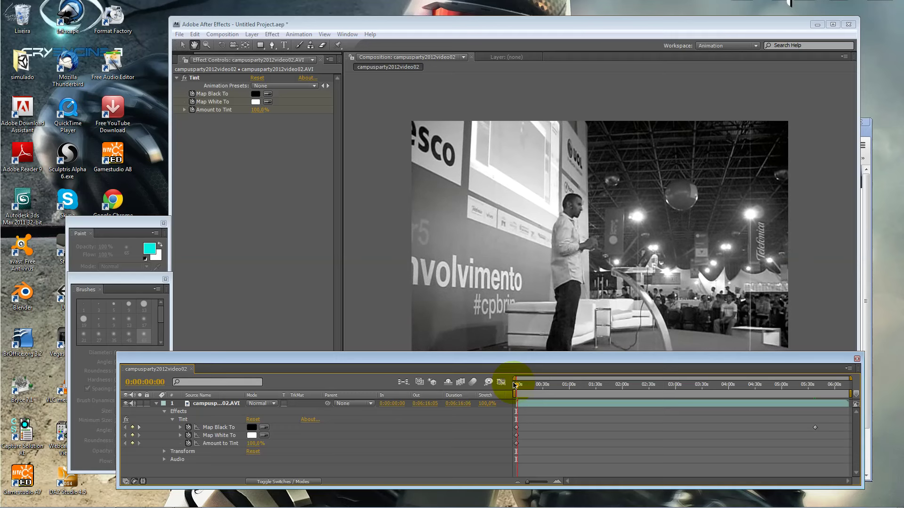
{"action": "key", "text": "space"}
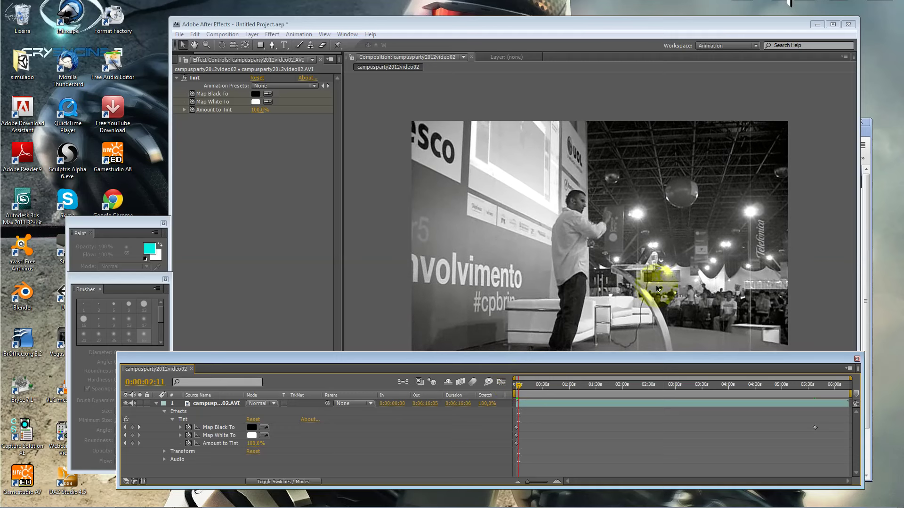
{"action": "left_click_drag", "start_coordinate": [818, 429], "coordinate": [526, 428]}
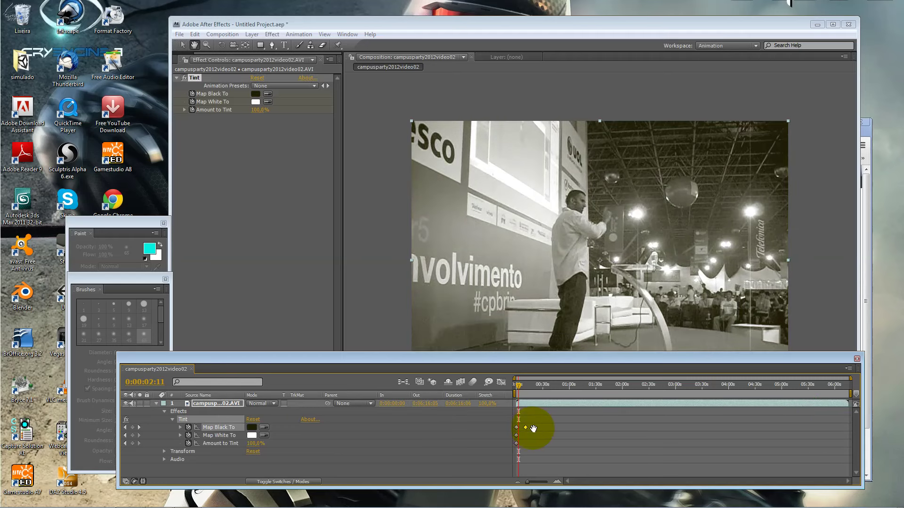
{"action": "key", "text": "space"}
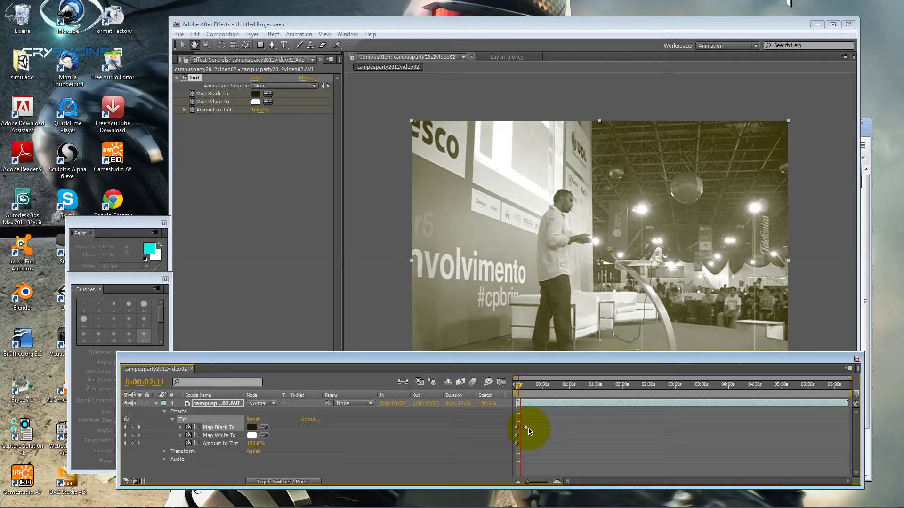
{"action": "key", "text": "space"}
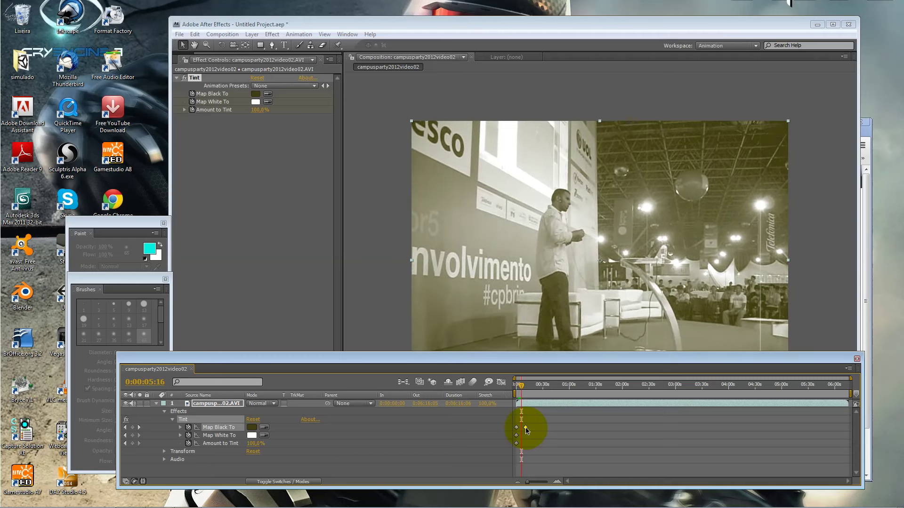
{"action": "key", "text": "Delete"}
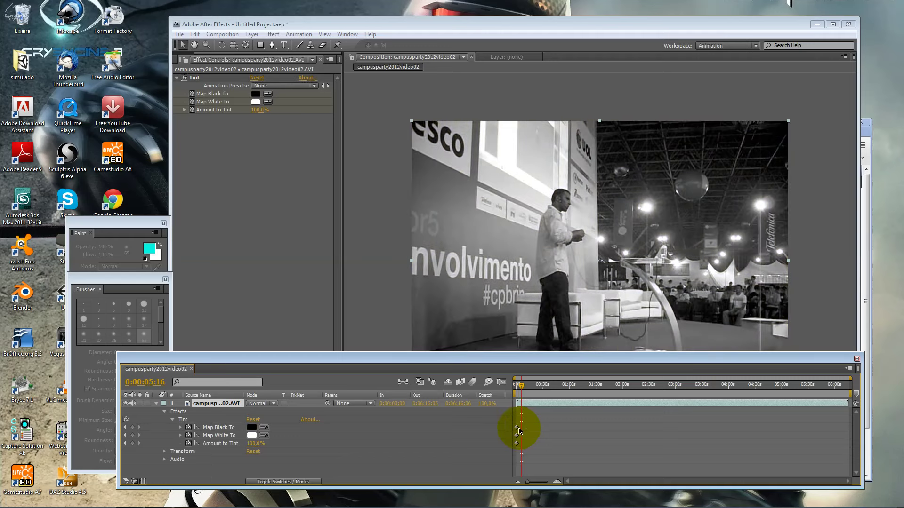
Set Map Black To to a dark olive yellow
{"action": "left_click", "coordinate": [517, 428]}
{"action": "left_click", "coordinate": [252, 426]}
{"action": "left_click_drag", "start_coordinate": [356, 254], "coordinate": [356, 273]}
{"action": "left_click", "coordinate": [332, 187]}
{"action": "left_click", "coordinate": [341, 176]}
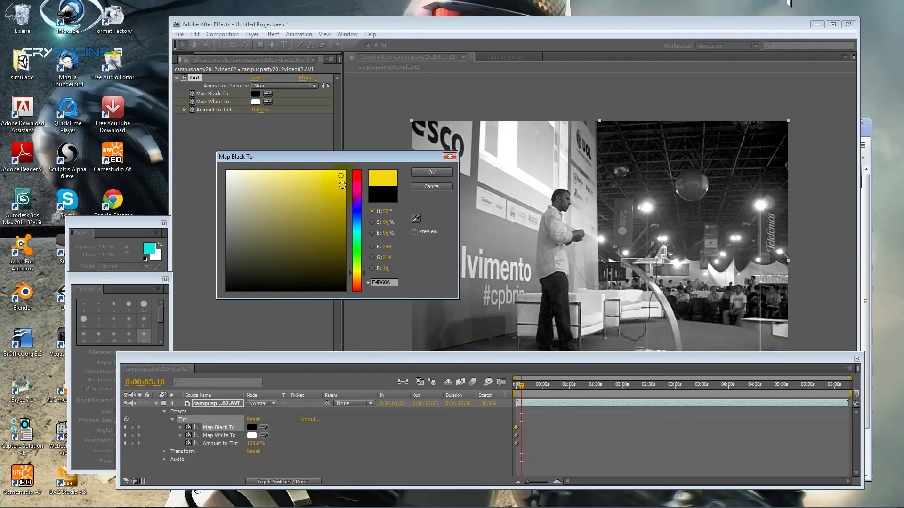
{"action": "left_click_drag", "start_coordinate": [339, 193], "coordinate": [341, 249]}
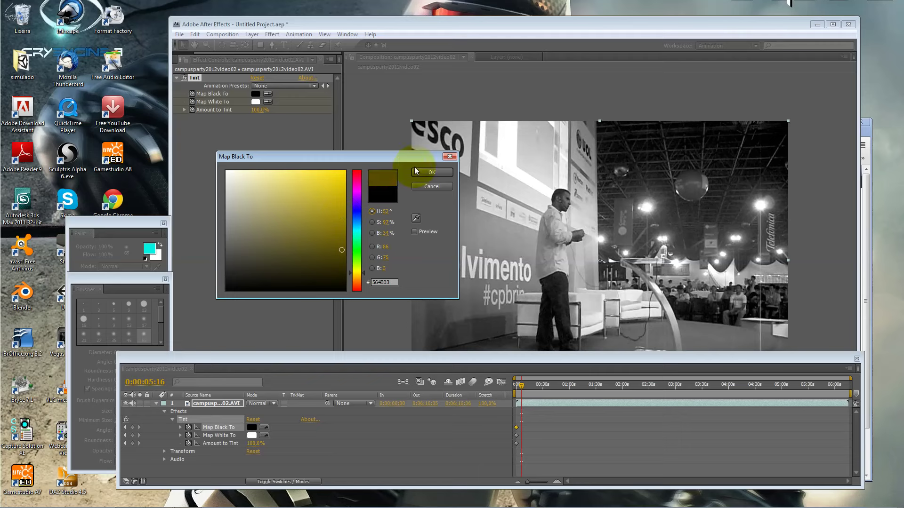
{"action": "left_click", "coordinate": [426, 172]}
{"action": "left_click", "coordinate": [358, 369]}
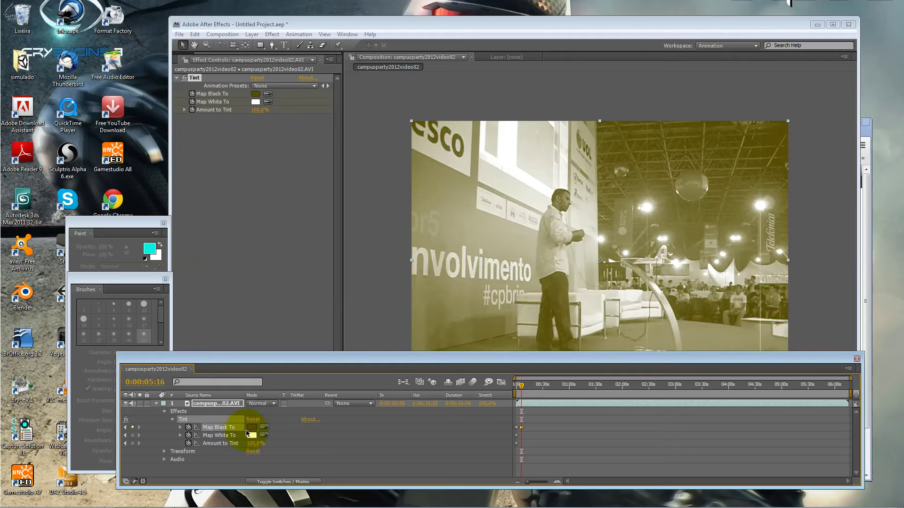
Set Map White To to yellow DFCC4A and Map Black To back to pure black
{"action": "left_click", "coordinate": [251, 435]}
{"action": "left_click_drag", "start_coordinate": [361, 263], "coordinate": [354, 273]}
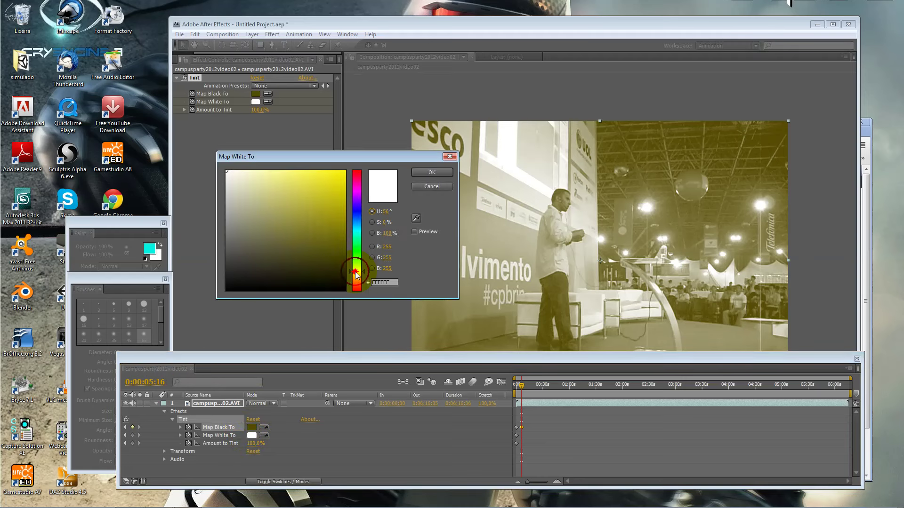
{"action": "left_click_drag", "start_coordinate": [328, 250], "coordinate": [309, 220]}
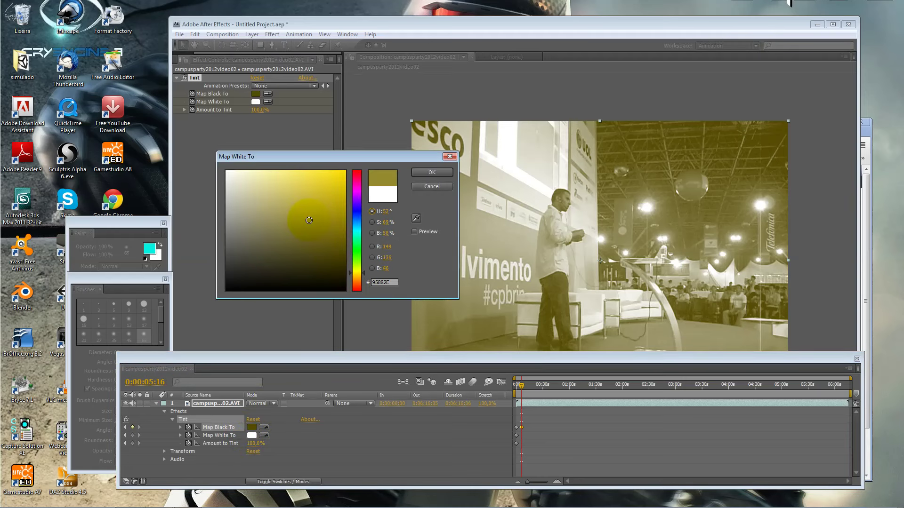
{"action": "left_click_drag", "start_coordinate": [309, 220], "coordinate": [330, 196]}
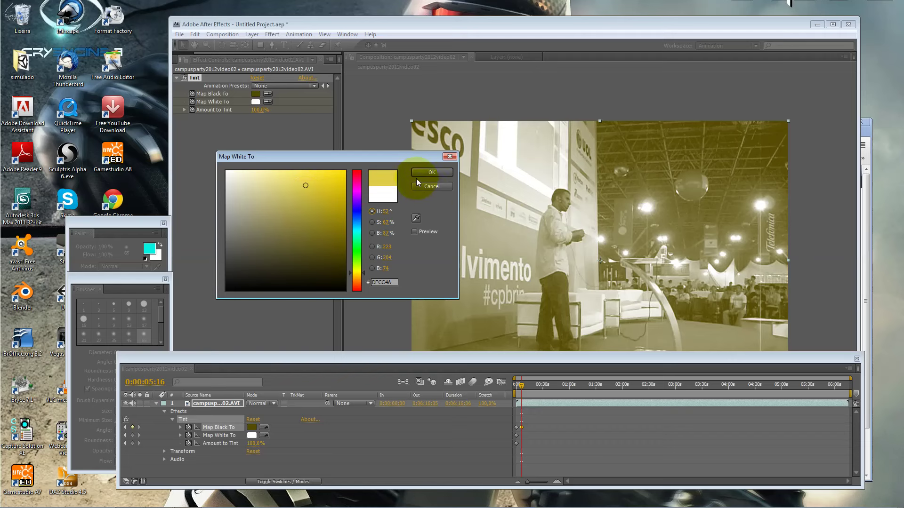
{"action": "left_click", "coordinate": [413, 172]}
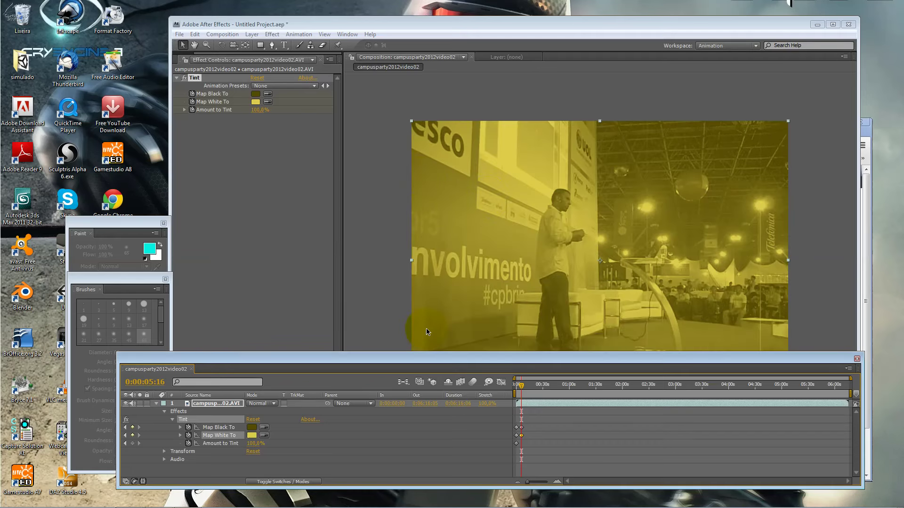
{"action": "left_click", "coordinate": [252, 427]}
{"action": "left_click", "coordinate": [302, 263]}
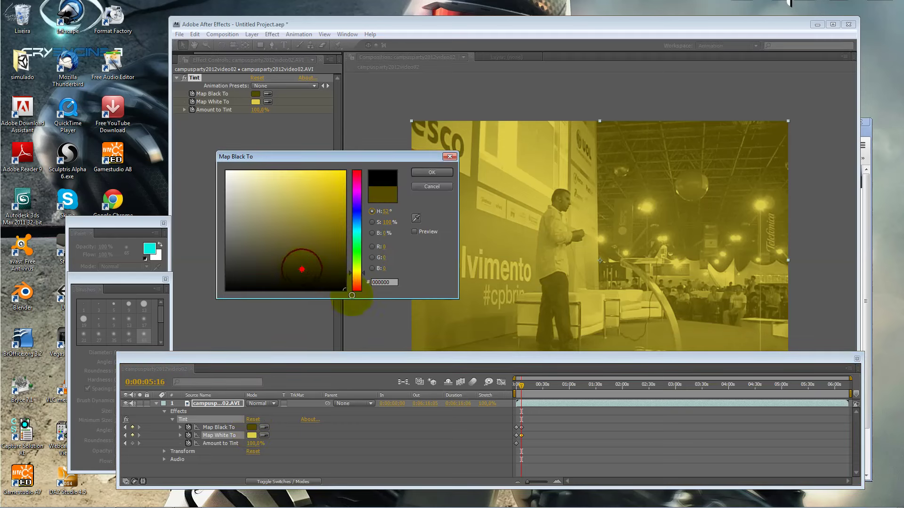
{"action": "left_click", "coordinate": [430, 175]}
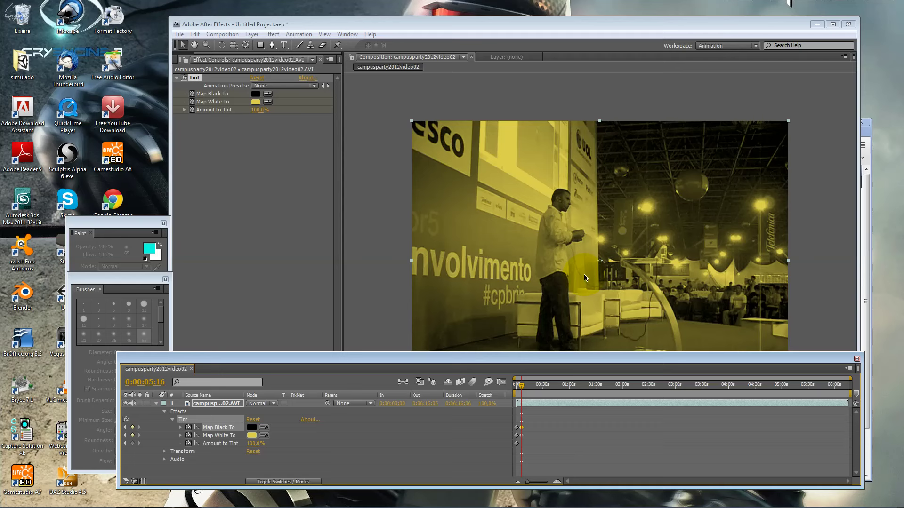
Shift the Map Black To and Map White To keyframes later and preview from the start
{"action": "left_click_drag", "start_coordinate": [521, 427], "coordinate": [577, 428]}
{"action": "left_click_drag", "start_coordinate": [522, 436], "coordinate": [537, 428]}
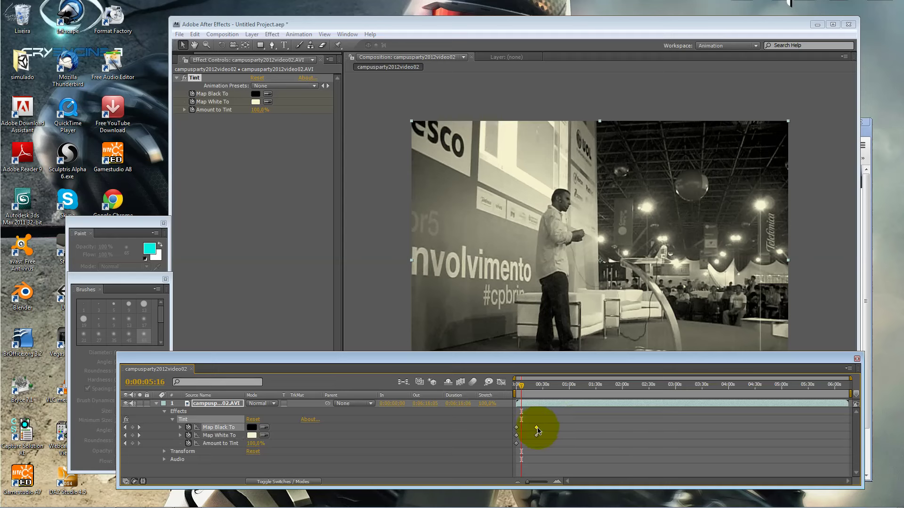
{"action": "left_click", "coordinate": [516, 428]}
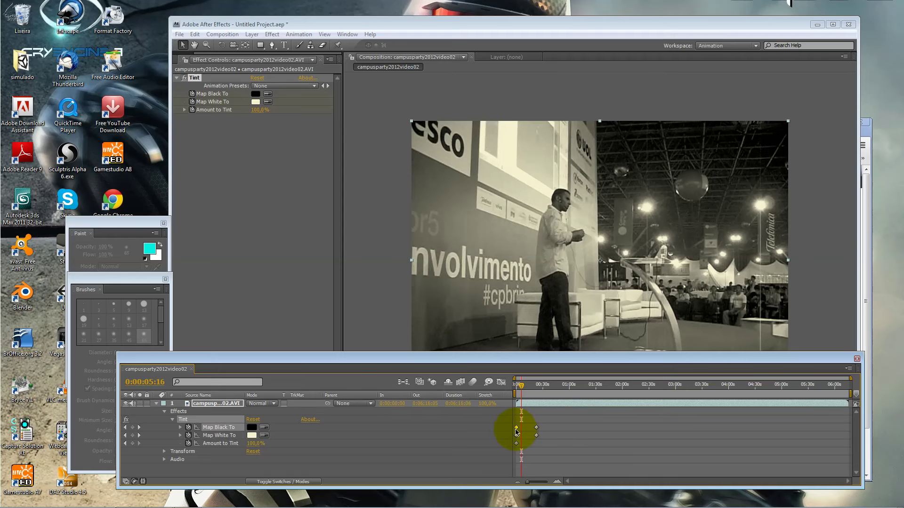
{"action": "left_click", "coordinate": [516, 392]}
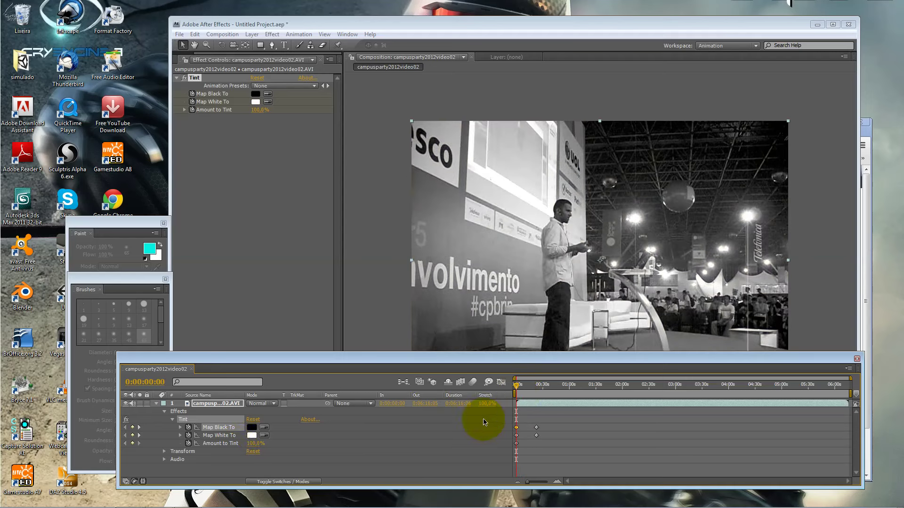
{"action": "key", "text": "space"}
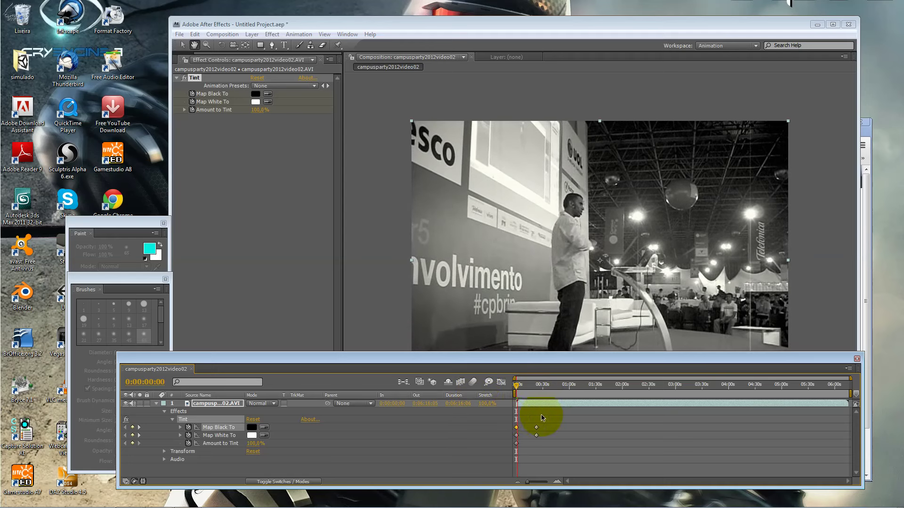
{"action": "key", "text": "space"}
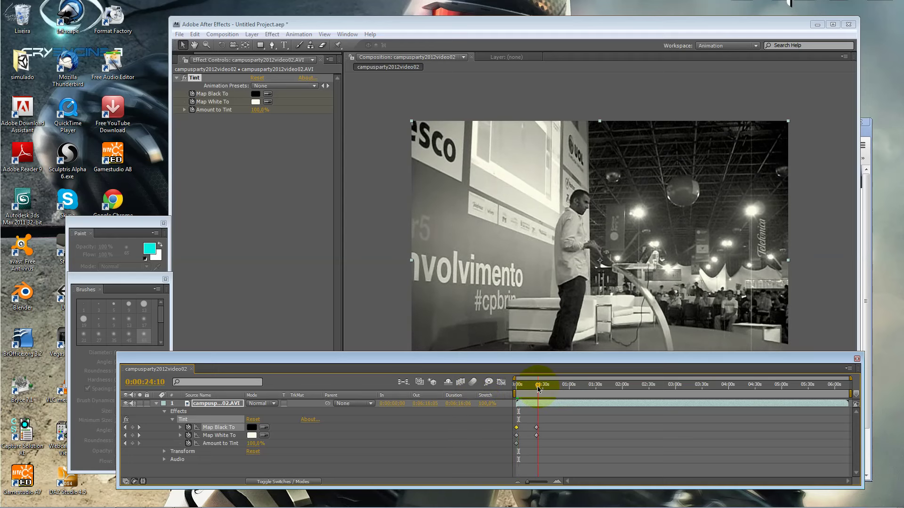
Marquee-select the two later tint keyframes, move them earlier, and return the playhead to the start
{"action": "left_click", "coordinate": [538, 386]}
{"action": "mouse_move", "coordinate": [538, 389]}
{"action": "left_mouse_down"}
{"action": "mouse_move", "coordinate": [553, 385]}
{"action": "mouse_move", "coordinate": [529, 442]}
{"action": "left_mouse_up"}
{"action": "left_click", "coordinate": [534, 438]}
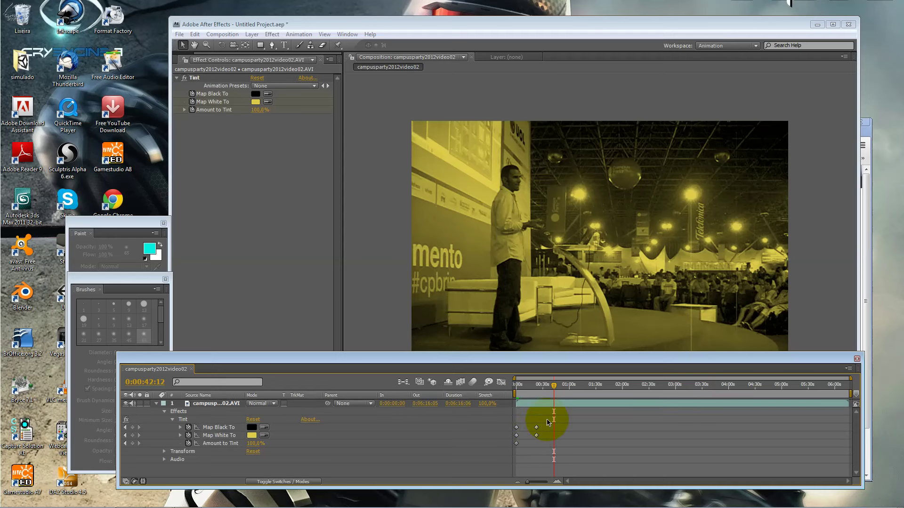
{"action": "left_click_drag", "start_coordinate": [527, 481], "coordinate": [534, 482]}
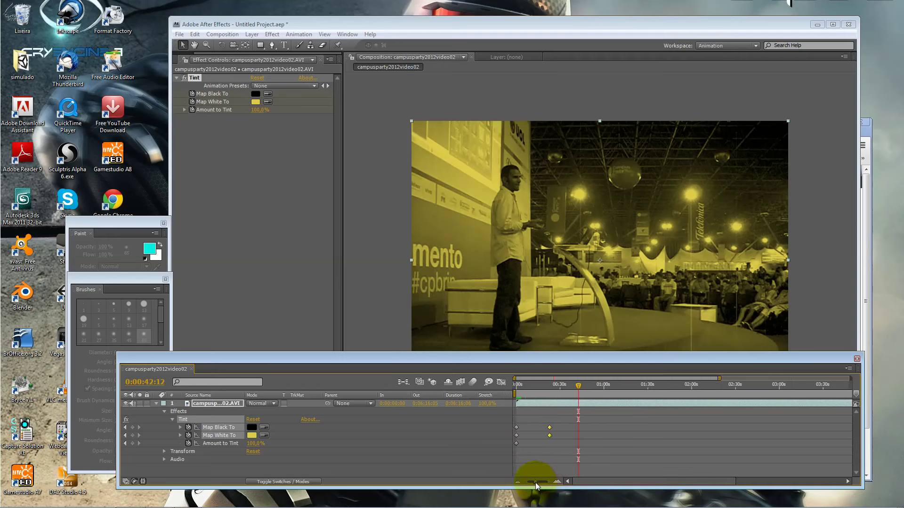
{"action": "left_click_drag", "start_coordinate": [549, 431], "coordinate": [524, 432]}
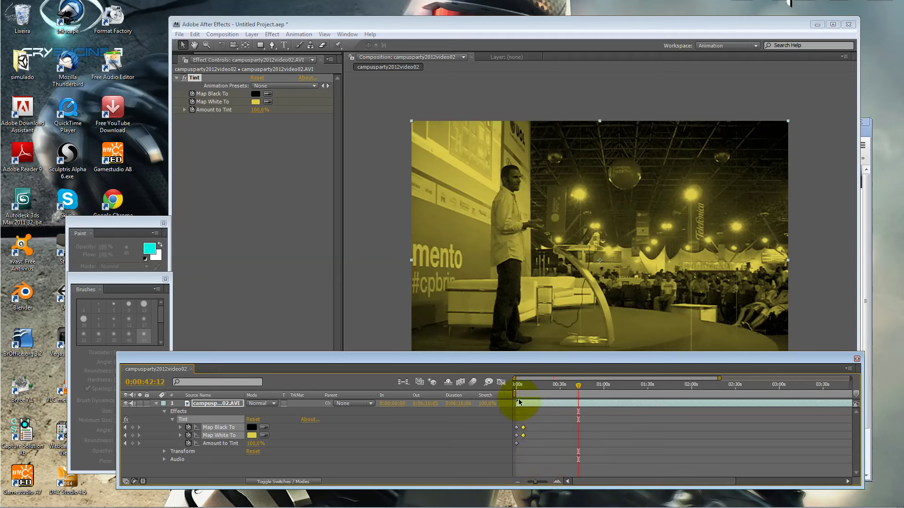
{"action": "left_click", "coordinate": [518, 386]}
{"action": "left_click_drag", "start_coordinate": [518, 387], "coordinate": [516, 388]}
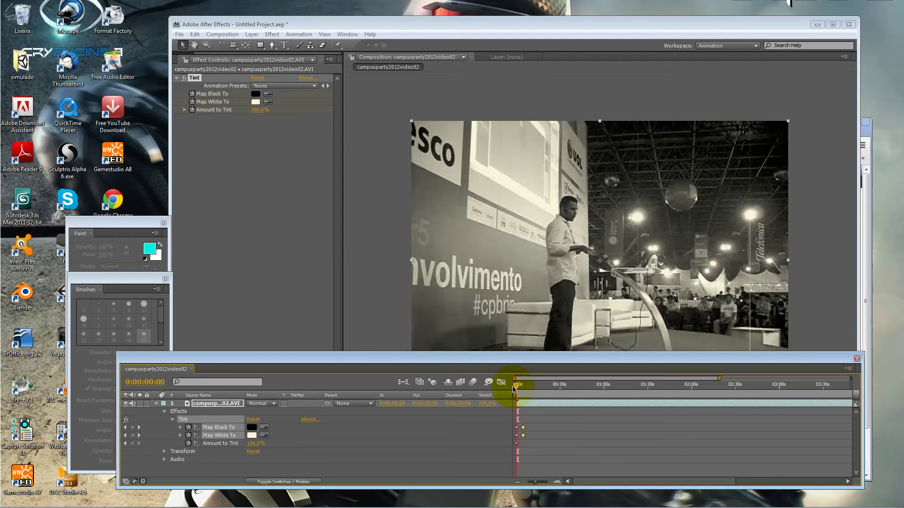
Preview the clip, then at 0:00:09:13 set Map Black To to red
{"action": "key", "text": "space"}
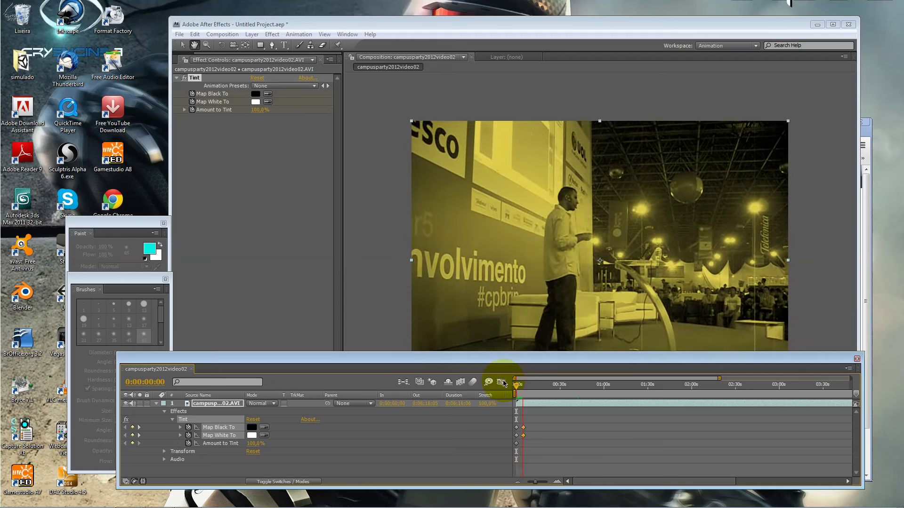
{"action": "key", "text": "space"}
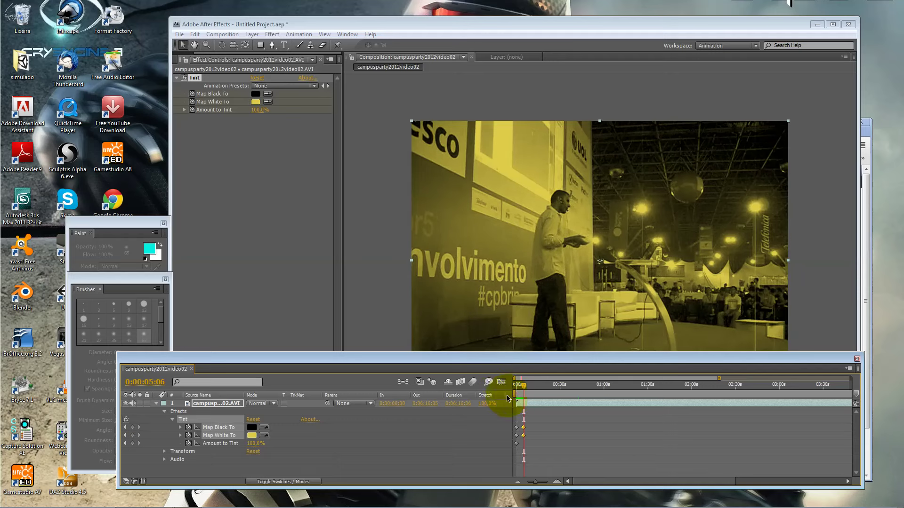
{"action": "left_click_drag", "start_coordinate": [524, 385], "coordinate": [530, 387]}
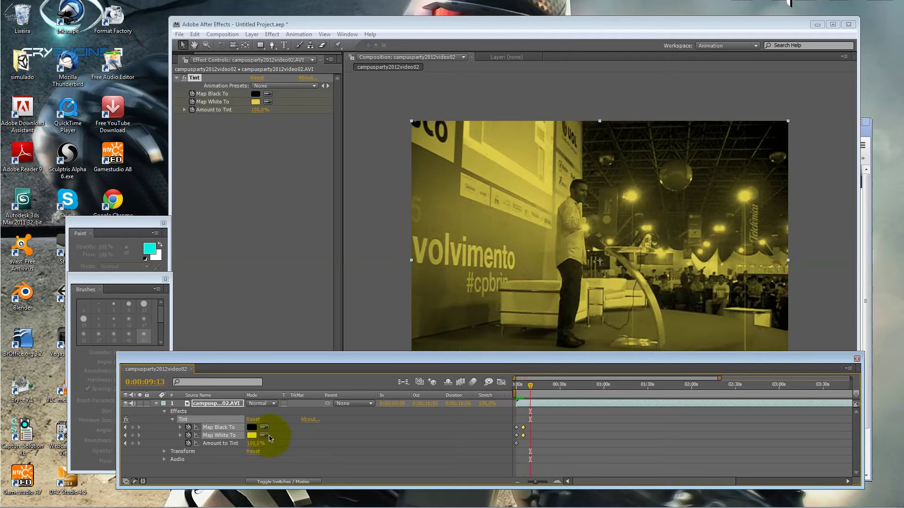
{"action": "left_click", "coordinate": [251, 428]}
{"action": "left_click_drag", "start_coordinate": [311, 246], "coordinate": [325, 171]}
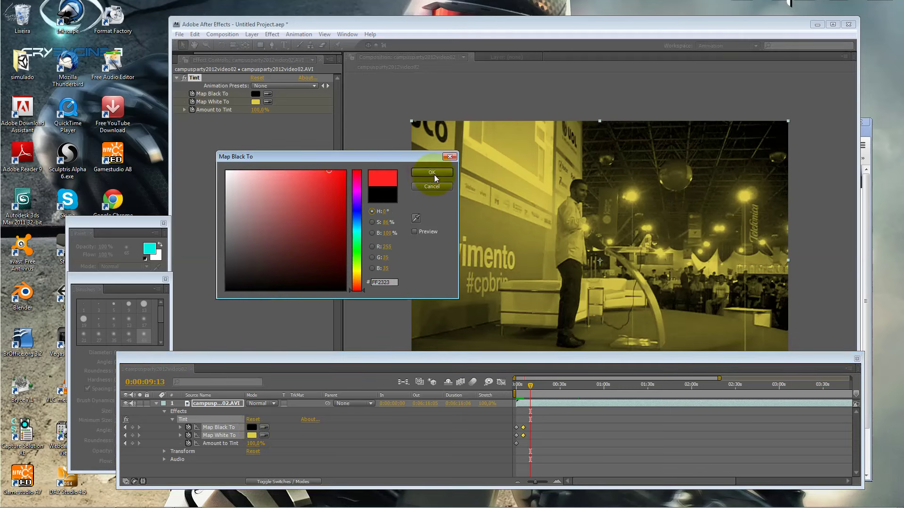
{"action": "left_click", "coordinate": [431, 173]}
Set Map White To to near-black and scrub back to an earlier moment
{"action": "left_click", "coordinate": [251, 436]}
{"action": "left_click_drag", "start_coordinate": [333, 273], "coordinate": [341, 289]}
{"action": "left_click", "coordinate": [419, 173]}
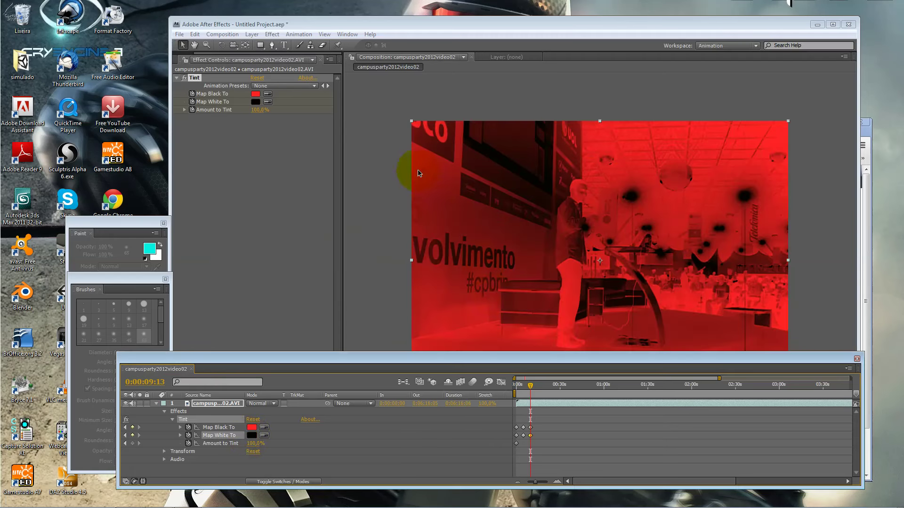
{"action": "left_click_drag", "start_coordinate": [562, 385], "coordinate": [526, 386]}
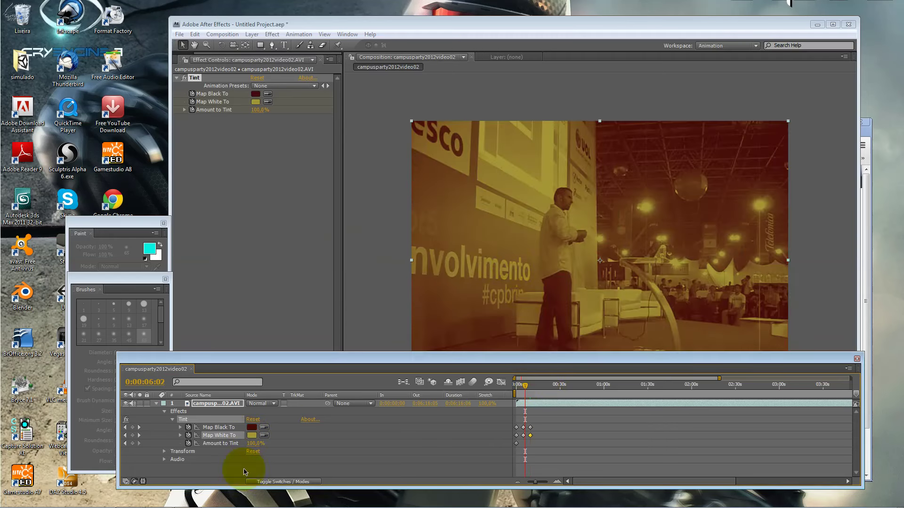
{"action": "left_click", "coordinate": [179, 413]}
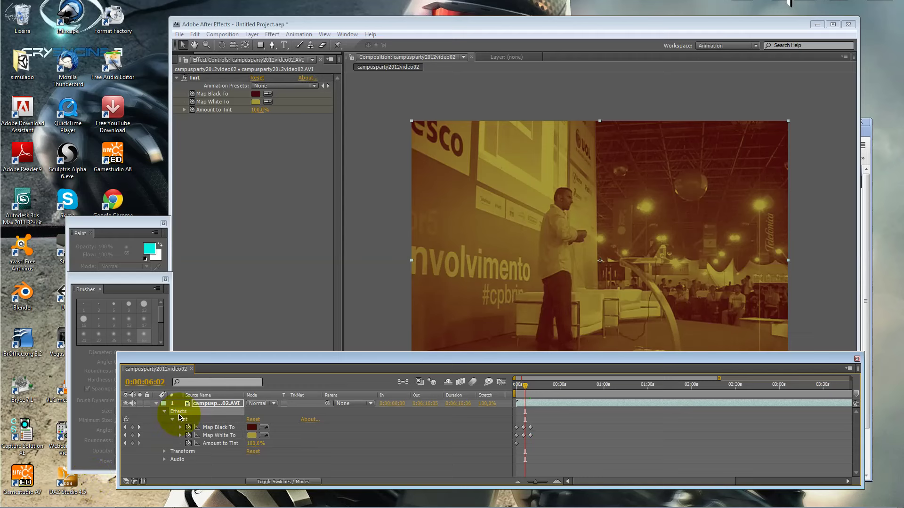
Delete Tint and apply Effect > Color Correction > Auto Color to the layer
{"action": "key", "text": "Delete"}
{"action": "right_click", "coordinate": [615, 232]}
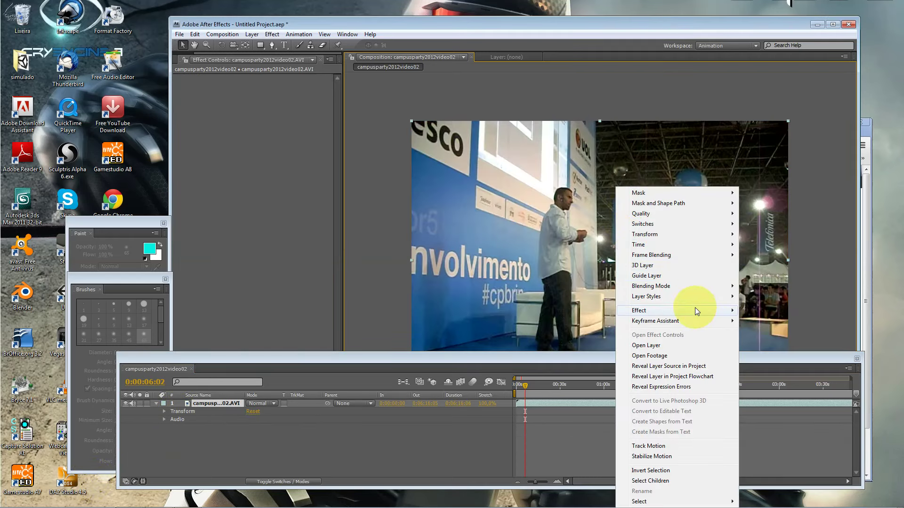
{"action": "mouse_move", "coordinate": [694, 307]}
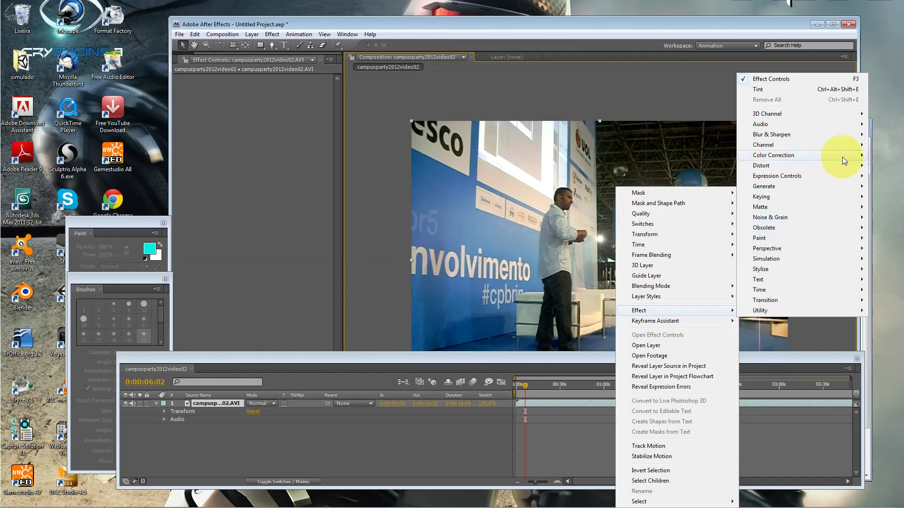
{"action": "mouse_move", "coordinate": [836, 155]}
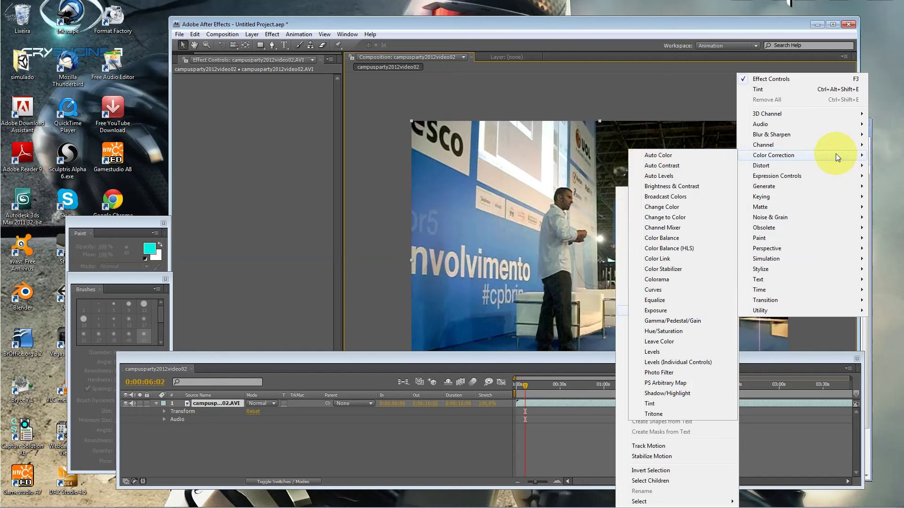
{"action": "left_click", "coordinate": [648, 158]}
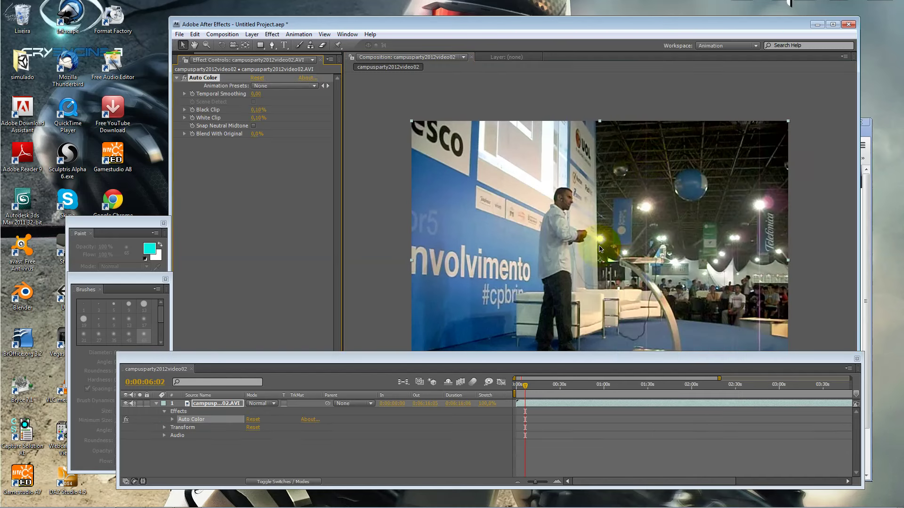
Keyframe all Auto Color properties, with Black Clip 5,50% and White Clip 0,30%
{"action": "left_click", "coordinate": [173, 419]}
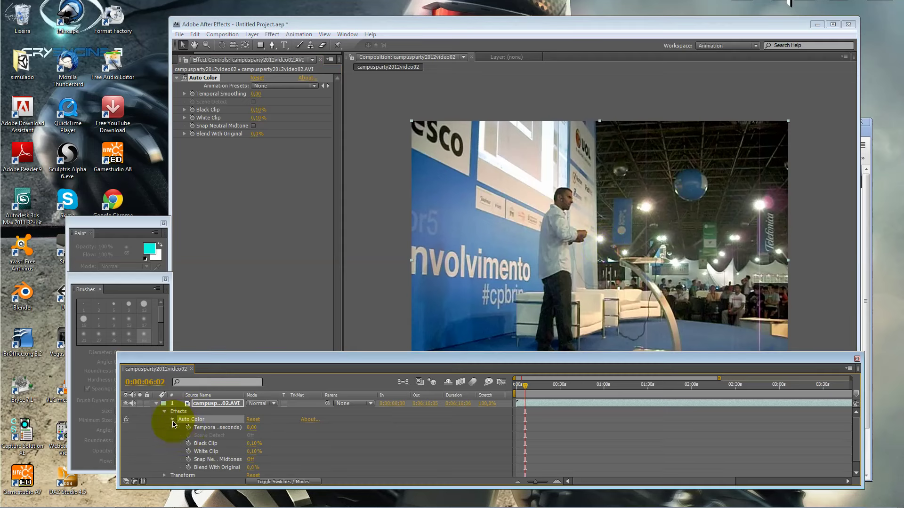
{"action": "left_click_drag", "start_coordinate": [188, 427], "coordinate": [187, 471]}
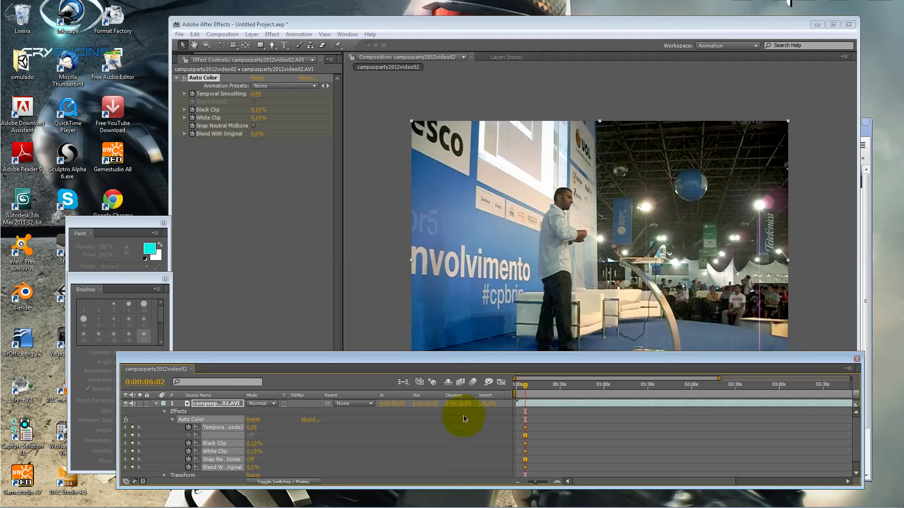
{"action": "left_click_drag", "start_coordinate": [252, 443], "coordinate": [289, 442]}
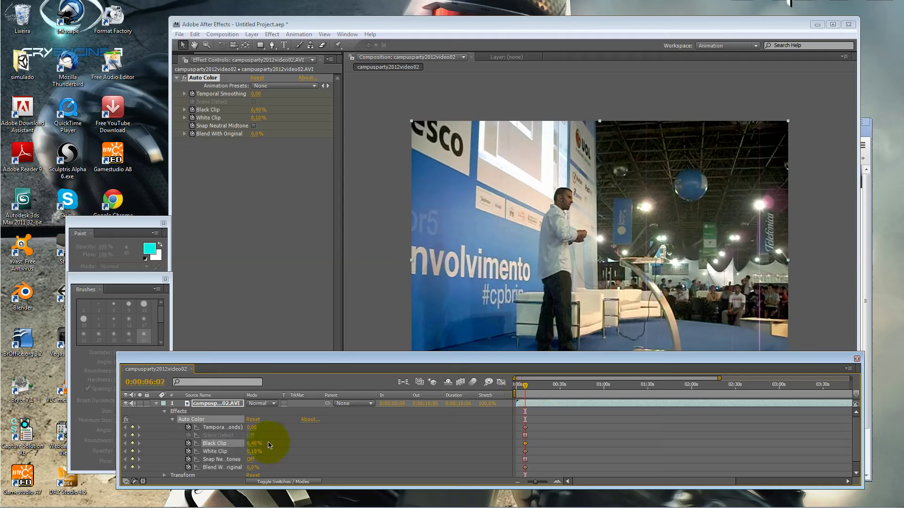
{"action": "left_click", "coordinate": [252, 451]}
{"action": "key", "text": "Return"}
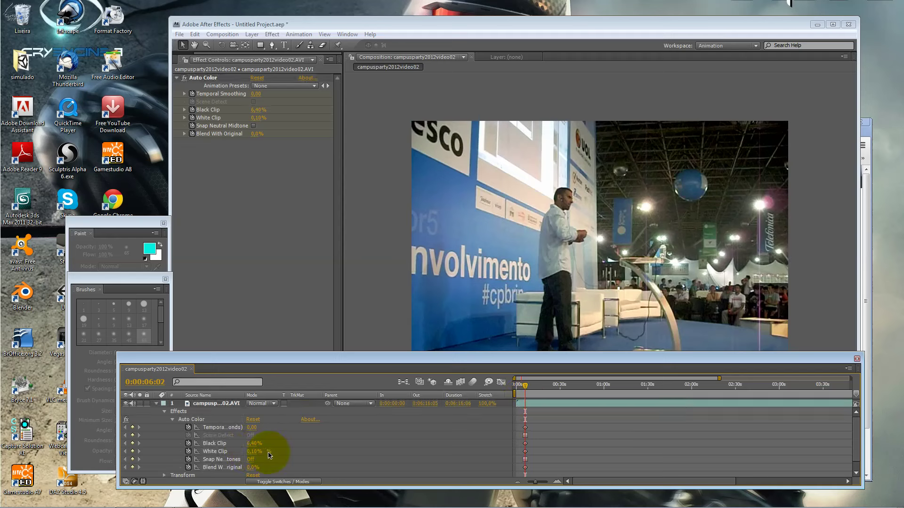
{"action": "mouse_move", "coordinate": [258, 453]}
{"action": "left_mouse_down"}
{"action": "mouse_move", "coordinate": [265, 463]}
{"action": "mouse_move", "coordinate": [256, 467]}
{"action": "left_mouse_up"}
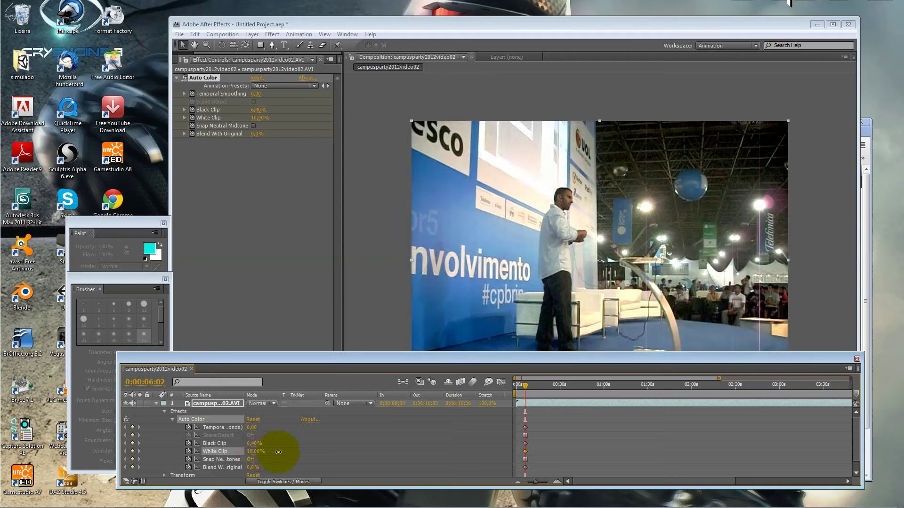
Turn on Snap Neutral Midtone, raise Blend and Temporal Smoothing to 7,20, then delete Auto Color
{"action": "left_click", "coordinate": [250, 460]}
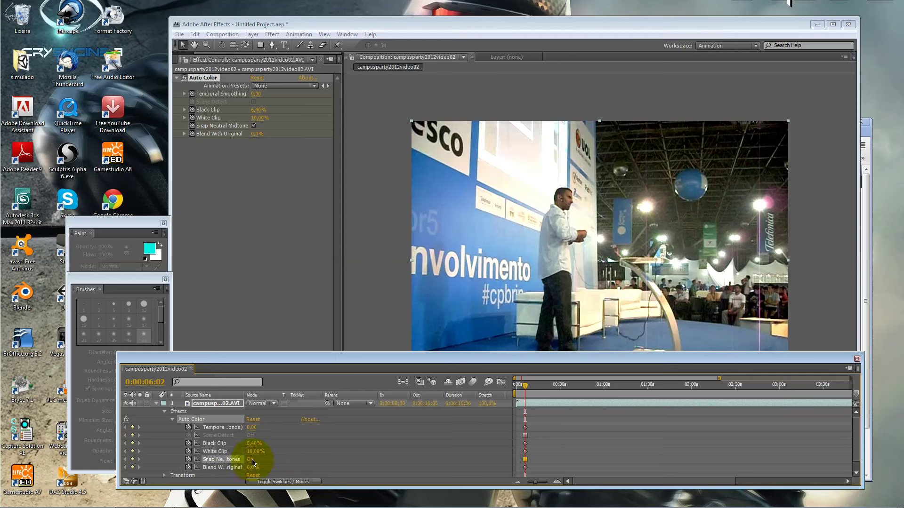
{"action": "left_click_drag", "start_coordinate": [254, 467], "coordinate": [284, 468]}
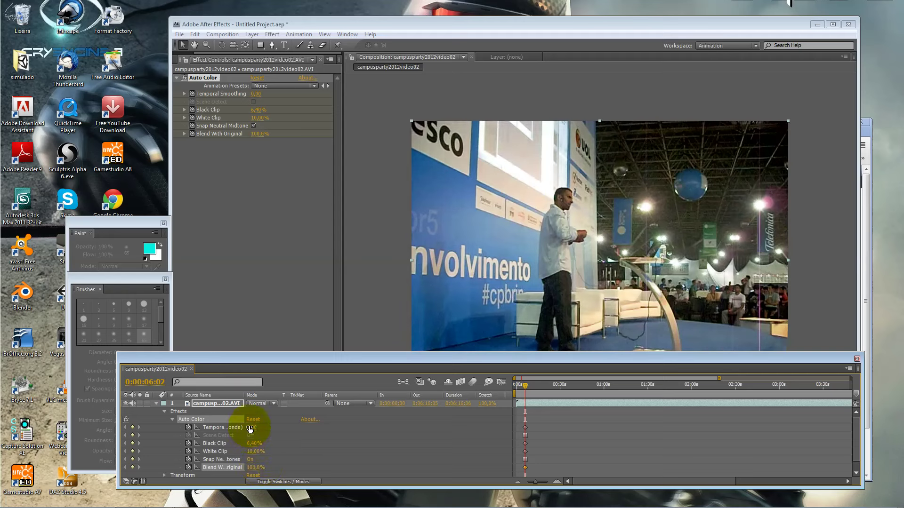
{"action": "left_click_drag", "start_coordinate": [249, 427], "coordinate": [256, 427]}
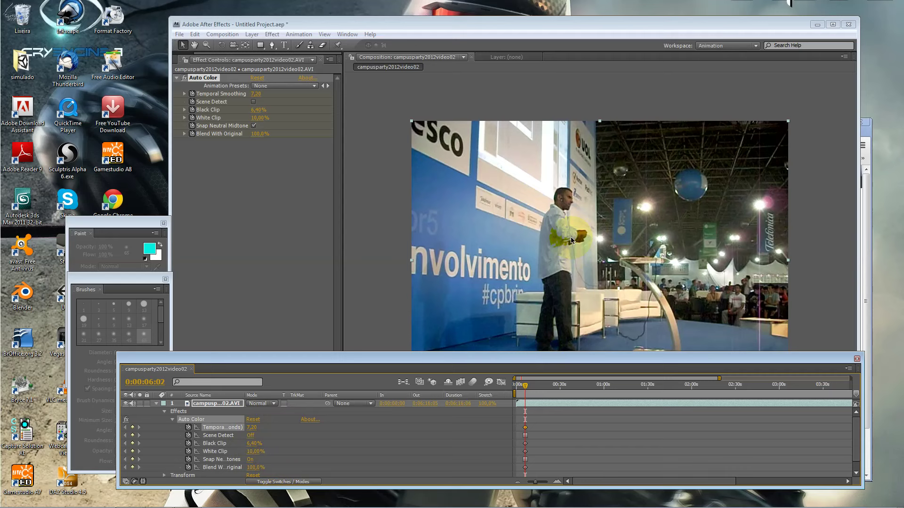
{"action": "left_click", "coordinate": [179, 412]}
{"action": "key", "text": "Delete"}
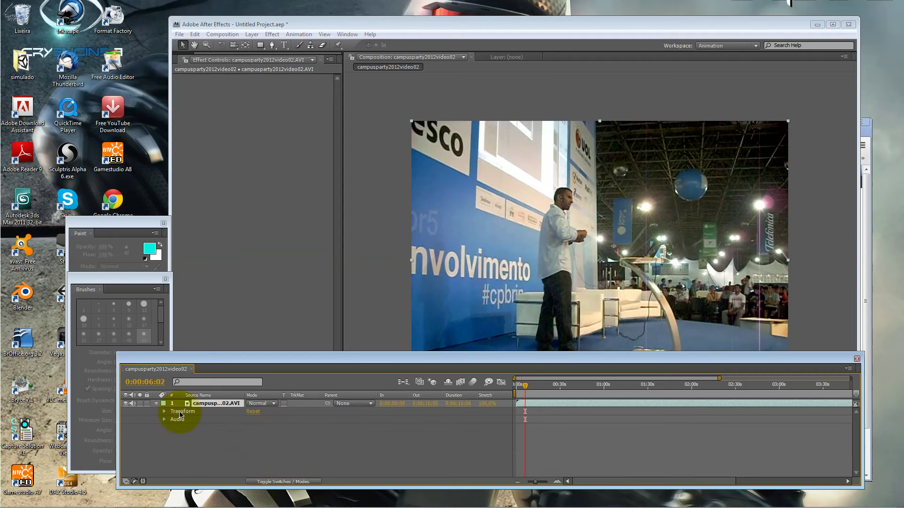
Apply Auto Contrast and enable keyframes on all five of its properties
{"action": "right_click", "coordinate": [448, 229]}
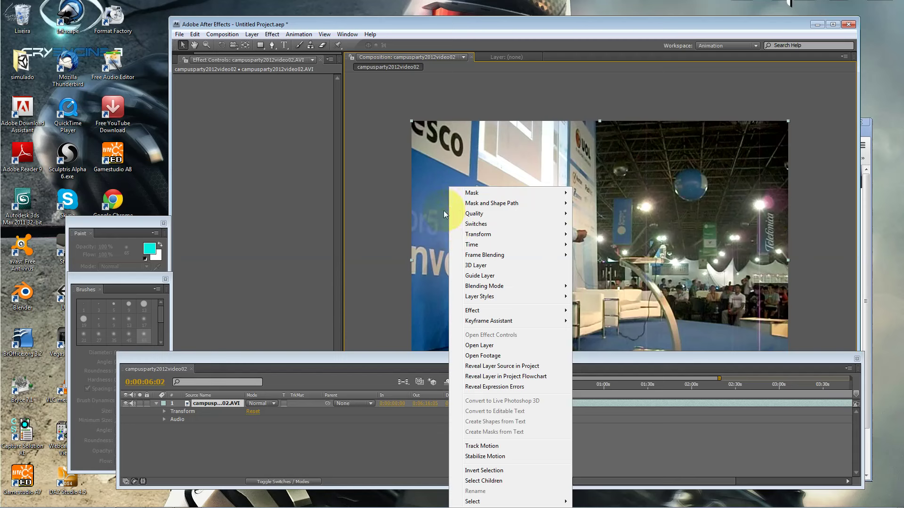
{"action": "mouse_move", "coordinate": [553, 310]}
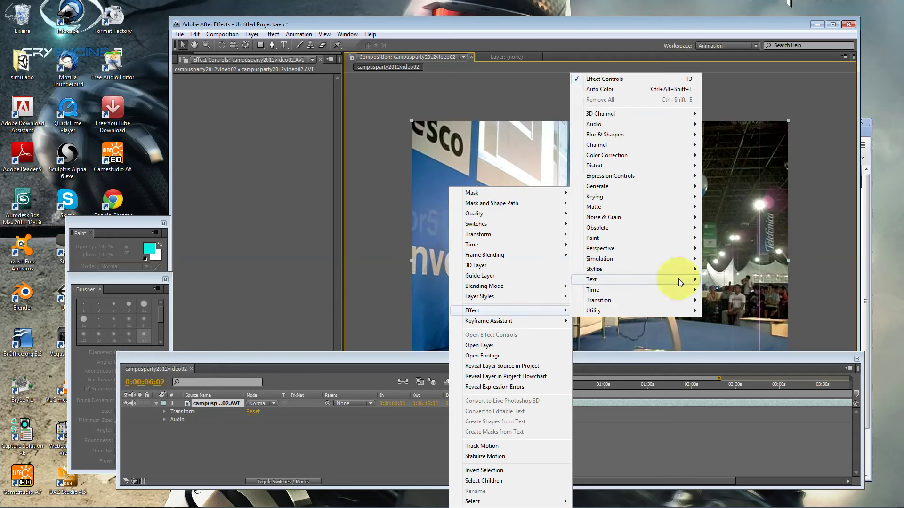
{"action": "mouse_move", "coordinate": [659, 199]}
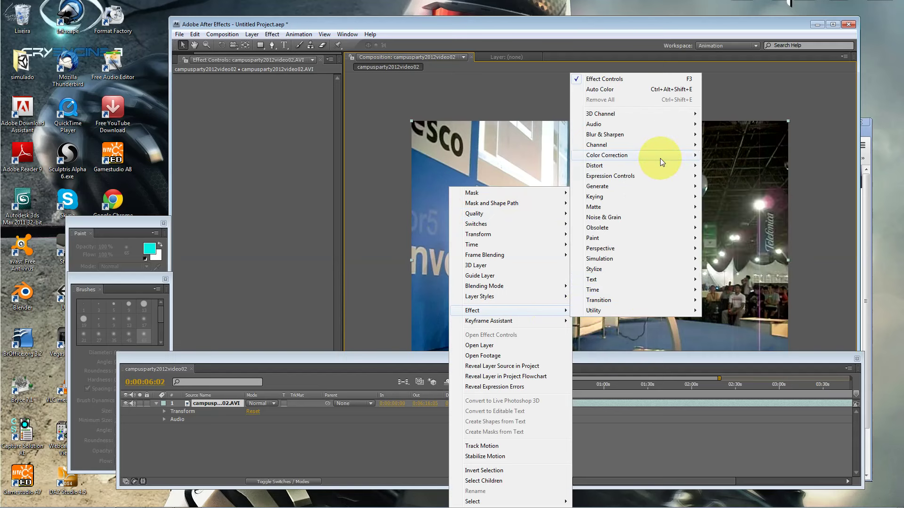
{"action": "mouse_move", "coordinate": [660, 158]}
{"action": "left_click", "coordinate": [733, 162]}
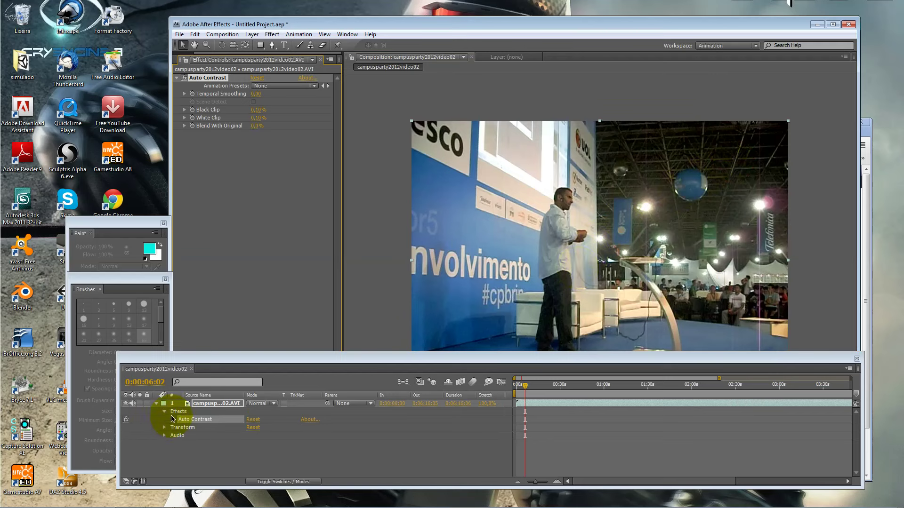
{"action": "left_click", "coordinate": [173, 420]}
{"action": "left_click", "coordinate": [188, 428]}
{"action": "left_click", "coordinate": [188, 436]}
{"action": "left_click", "coordinate": [188, 443]}
{"action": "left_click", "coordinate": [188, 452]}
{"action": "left_click", "coordinate": [188, 460]}
Adjust the clip values up to 10,00%, Temporal Smoothing to 1,00 and Blend With Original to 100,0%
{"action": "left_click_drag", "start_coordinate": [253, 444], "coordinate": [337, 455]}
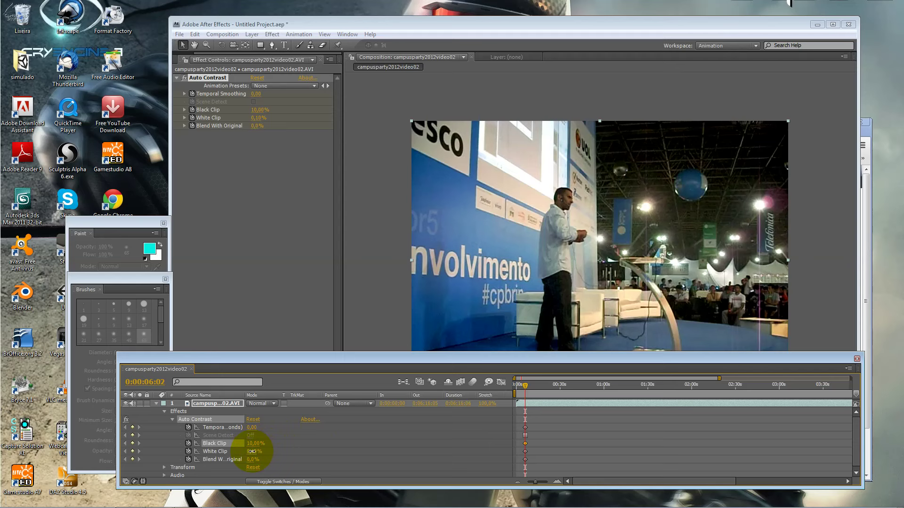
{"action": "left_click_drag", "start_coordinate": [252, 452], "coordinate": [256, 451]}
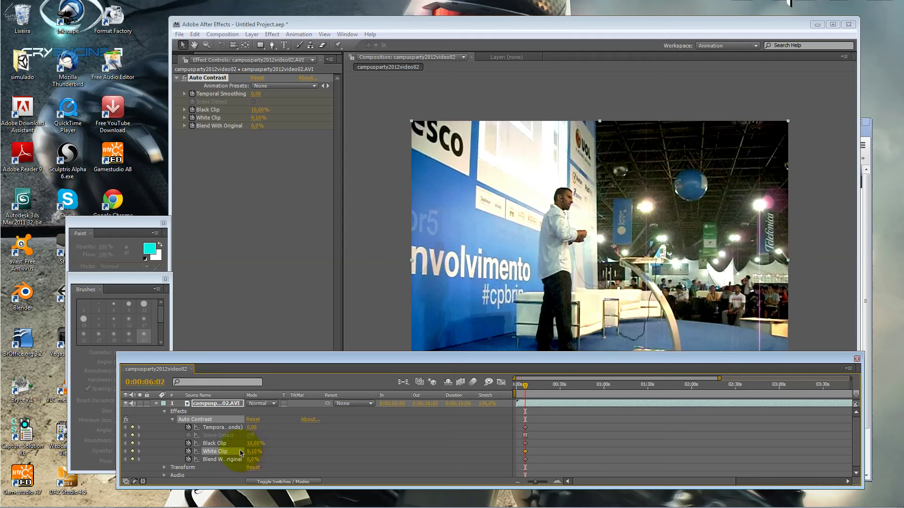
{"action": "left_click", "coordinate": [239, 444]}
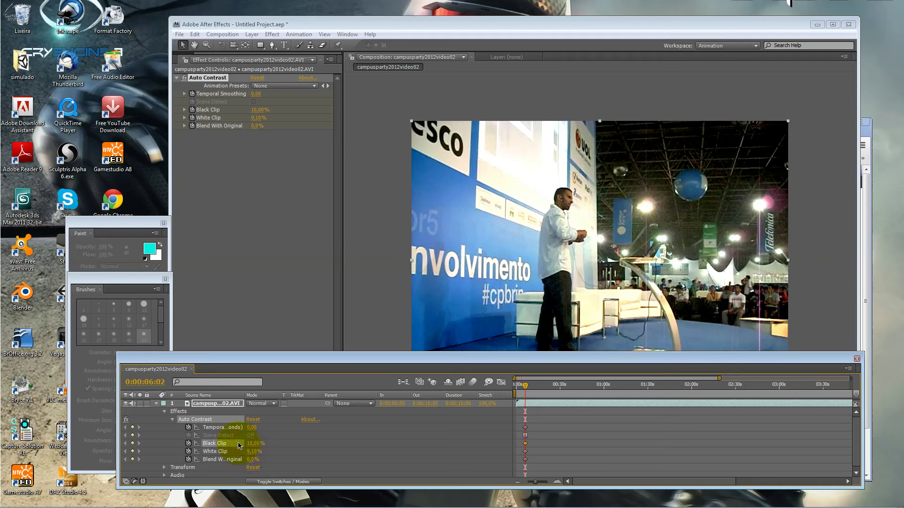
{"action": "left_click", "coordinate": [230, 452]}
{"action": "left_click_drag", "start_coordinate": [251, 454], "coordinate": [180, 453]}
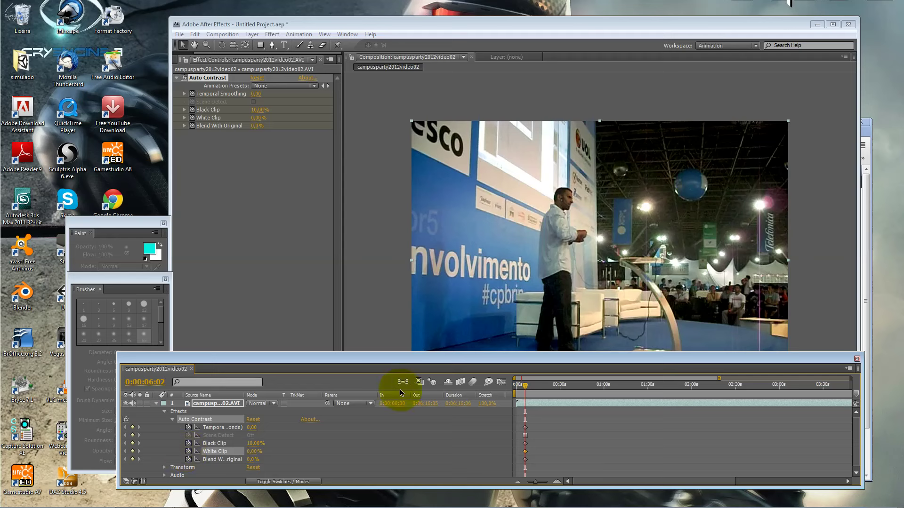
{"action": "left_click_drag", "start_coordinate": [251, 427], "coordinate": [278, 424]}
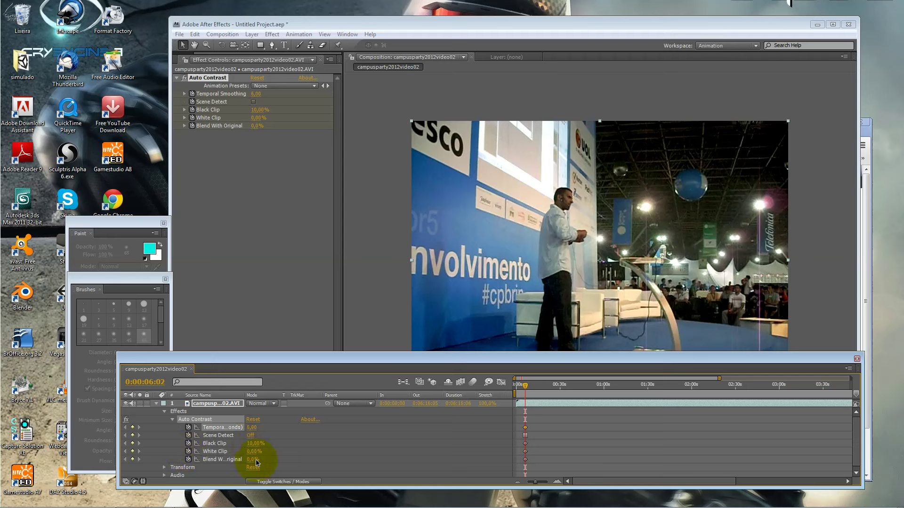
{"action": "left_click_drag", "start_coordinate": [254, 460], "coordinate": [423, 370]}
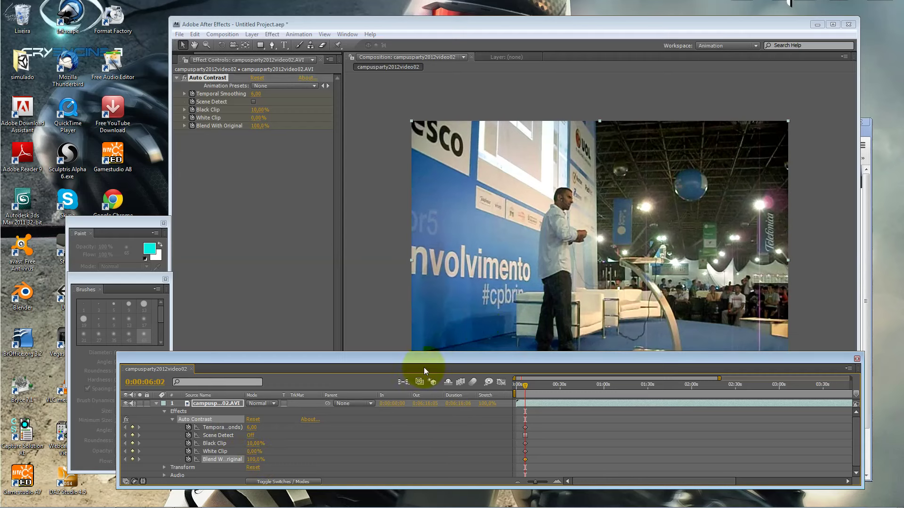
{"action": "left_click", "coordinate": [203, 412]}
Delete Auto Contrast and apply Brightness & Contrast to the video layer
{"action": "key", "text": "Delete"}
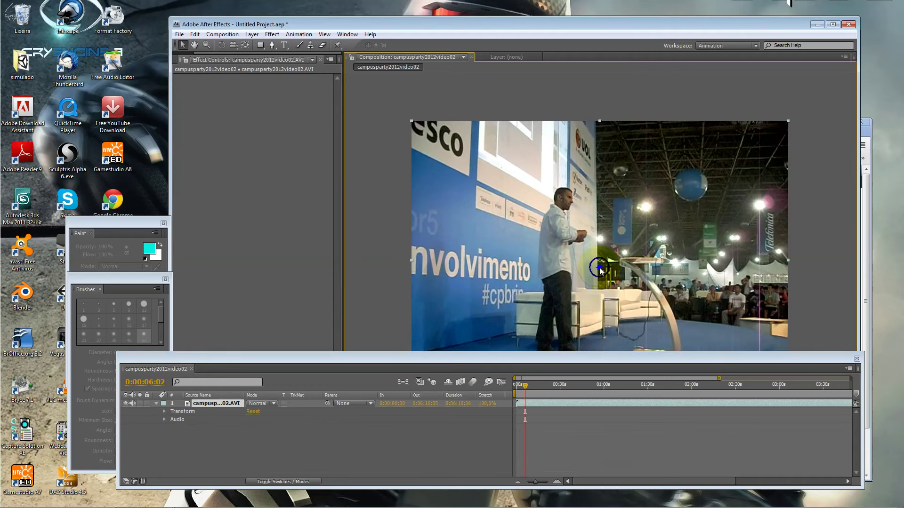
{"action": "right_click", "coordinate": [598, 264]}
{"action": "mouse_move", "coordinate": [673, 311]}
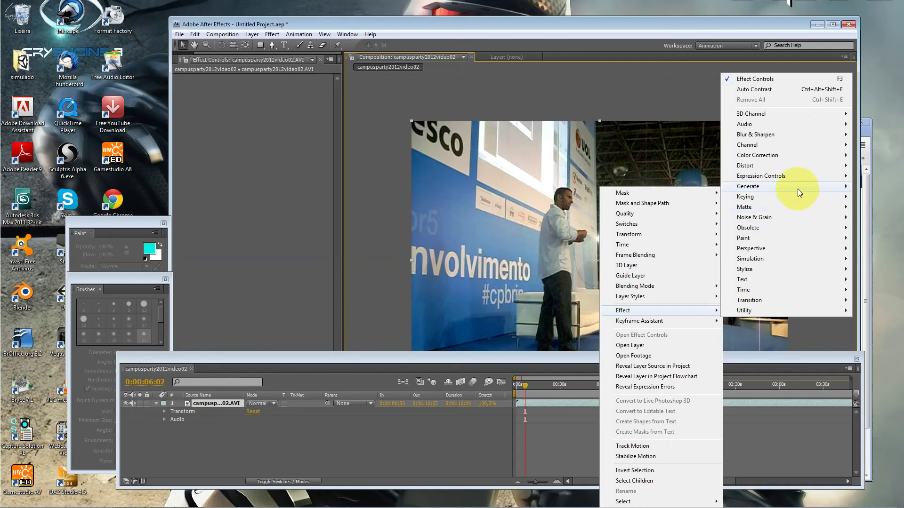
{"action": "mouse_move", "coordinate": [797, 156]}
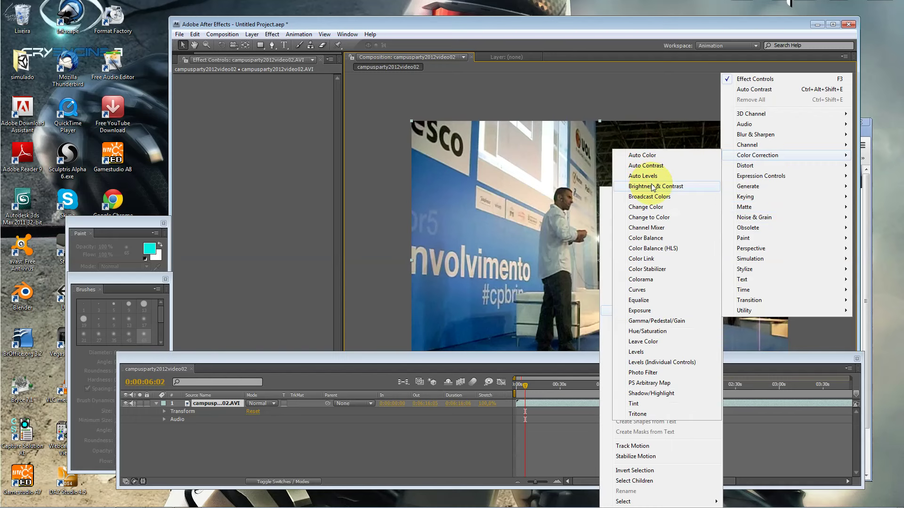
{"action": "left_click", "coordinate": [665, 186]}
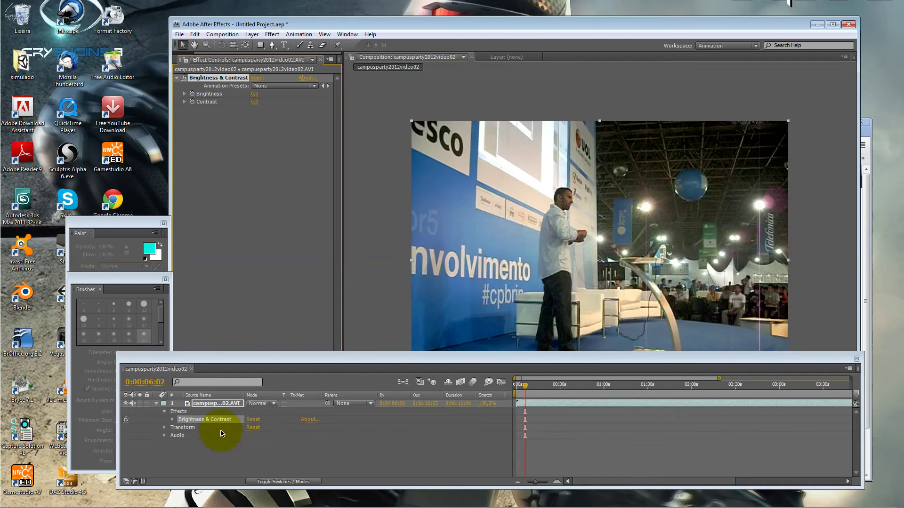
Keyframe Brightness and Contrast, try some Brightness values, then reset both to 0
{"action": "left_click", "coordinate": [173, 420]}
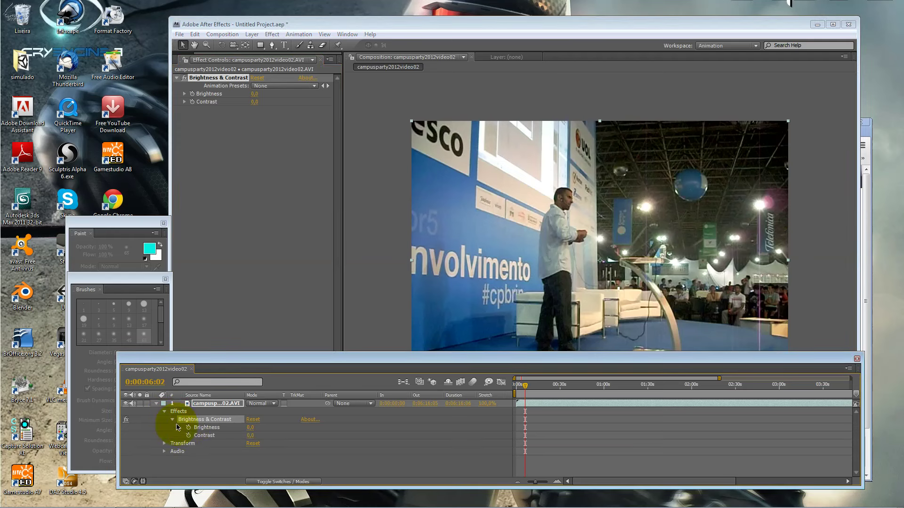
{"action": "left_click", "coordinate": [189, 427]}
{"action": "left_click", "coordinate": [188, 435]}
{"action": "left_click_drag", "start_coordinate": [250, 427], "coordinate": [283, 433]}
{"action": "left_click_drag", "start_coordinate": [252, 427], "coordinate": [231, 426]}
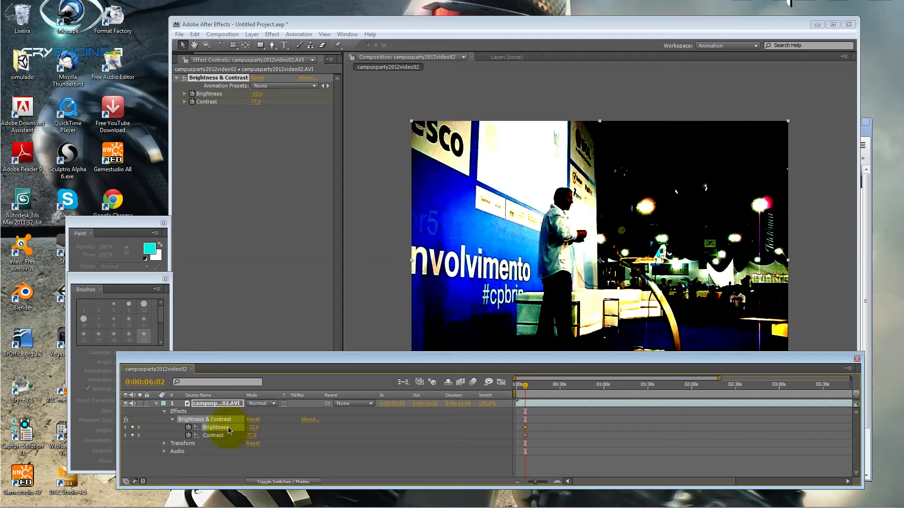
{"action": "left_click", "coordinate": [253, 427]}
{"action": "type", "text": "0"}
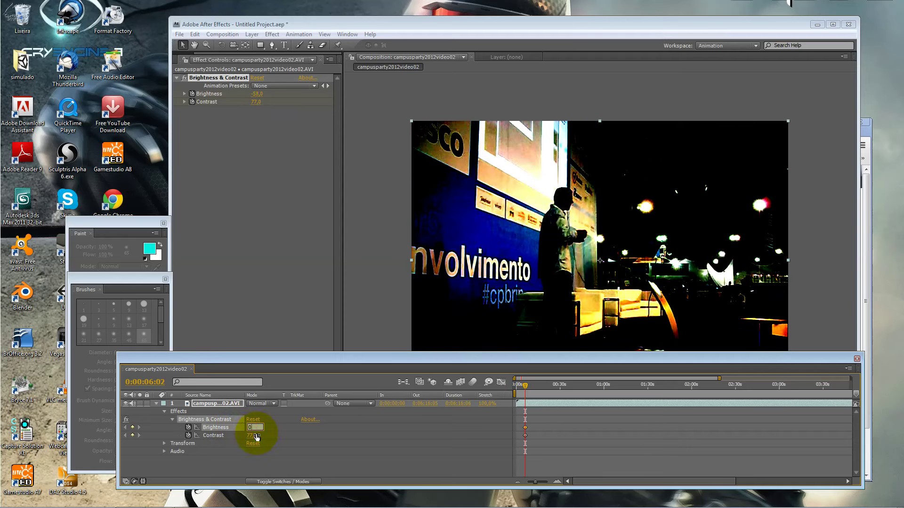
{"action": "key", "text": "Tab"}
{"action": "type", "text": "0"}
{"action": "key", "text": "Return"}
Raise Brightness to 27, preview the clip around 3:17, and select the effect
{"action": "left_click", "coordinate": [251, 427]}
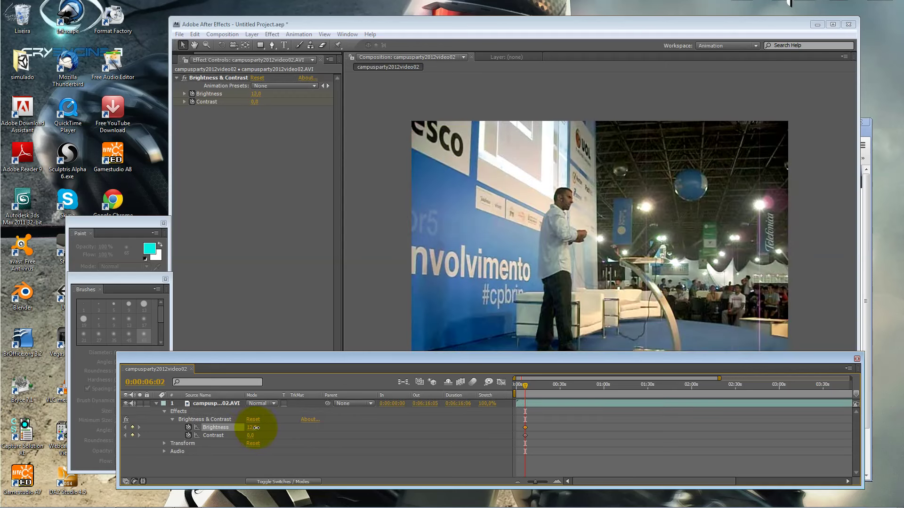
{"action": "type", "text": "18"}
{"action": "key", "text": "Return"}
{"action": "left_click_drag", "start_coordinate": [253, 428], "coordinate": [258, 436]}
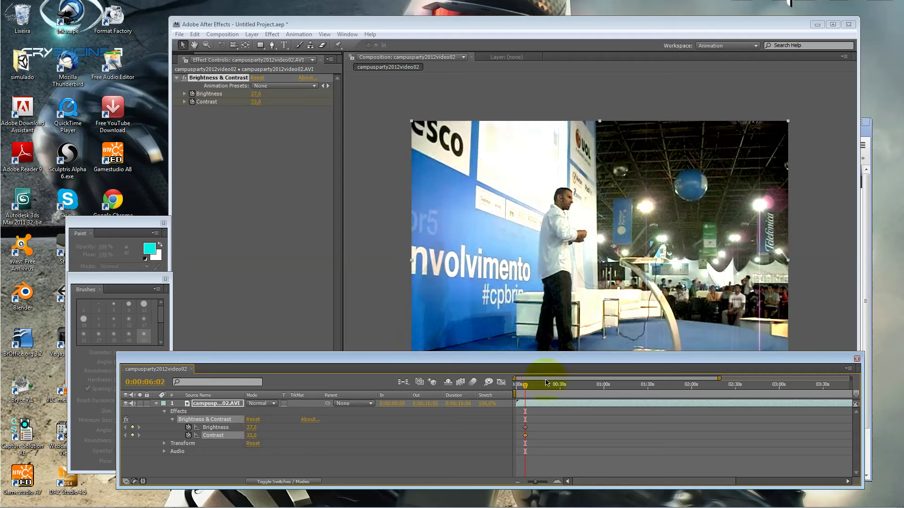
{"action": "left_click_drag", "start_coordinate": [591, 387], "coordinate": [670, 393]}
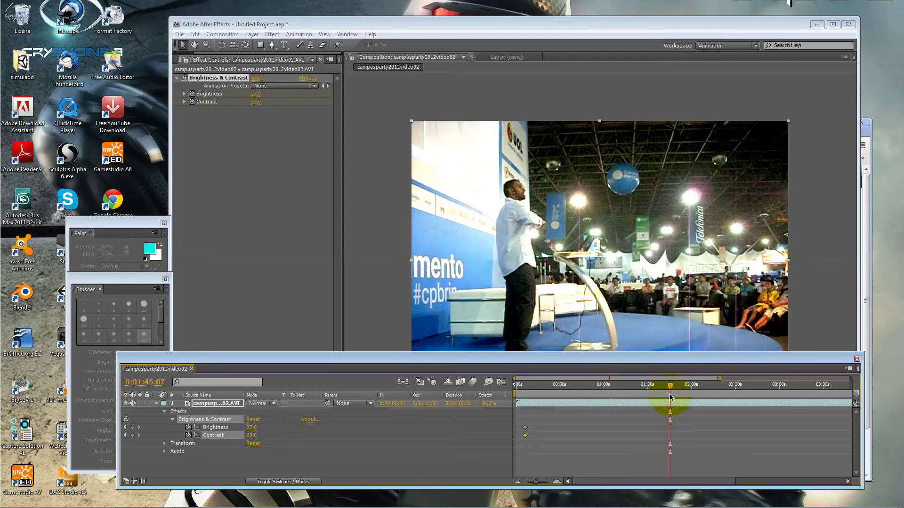
{"action": "left_click", "coordinate": [805, 387]}
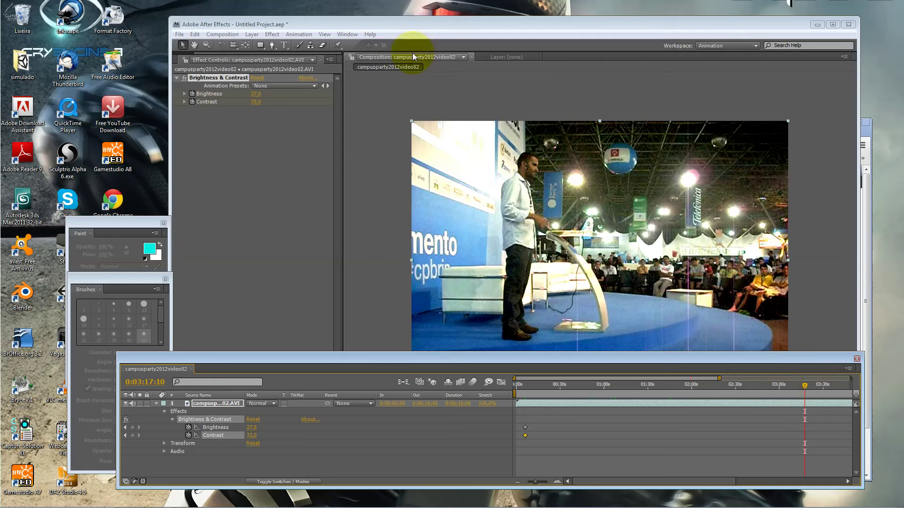
{"action": "left_click", "coordinate": [182, 419]}
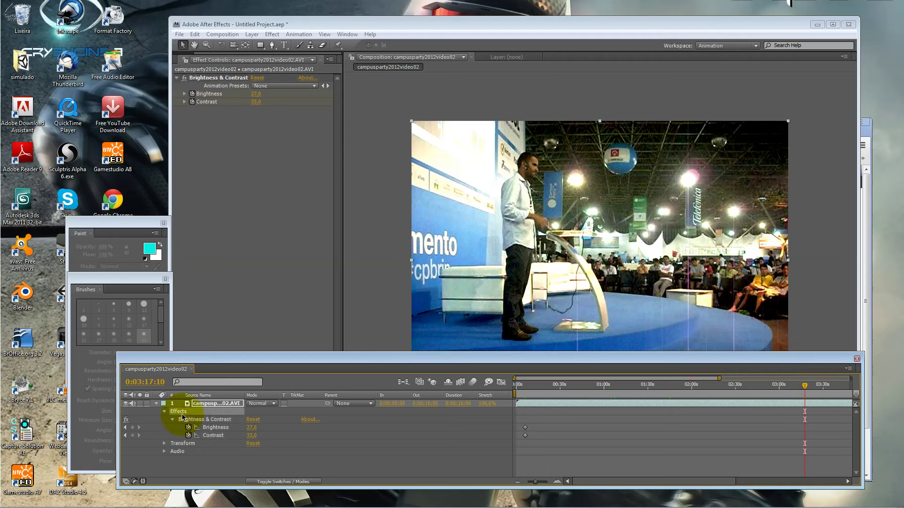
Swap Brightness & Contrast for Change Color, expand its properties and keyframe them all
{"action": "key", "text": "Delete"}
{"action": "right_click", "coordinate": [514, 250]}
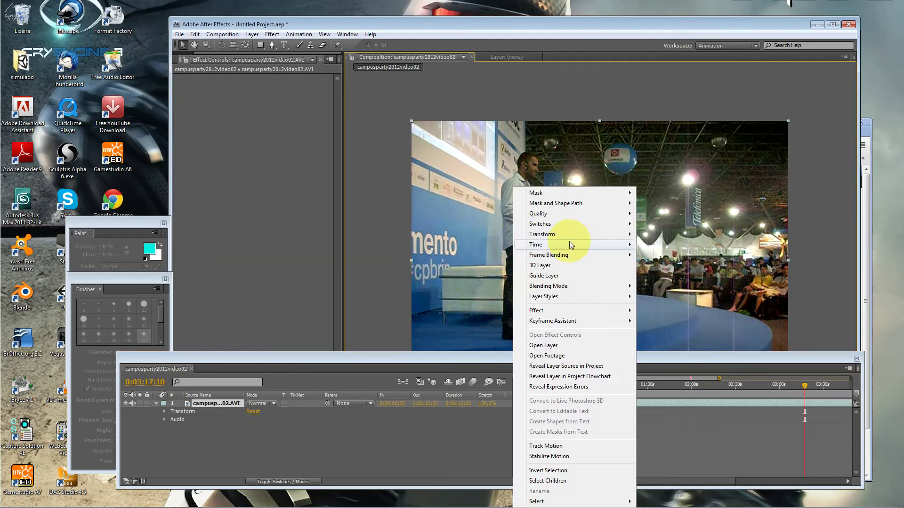
{"action": "mouse_move", "coordinate": [592, 312]}
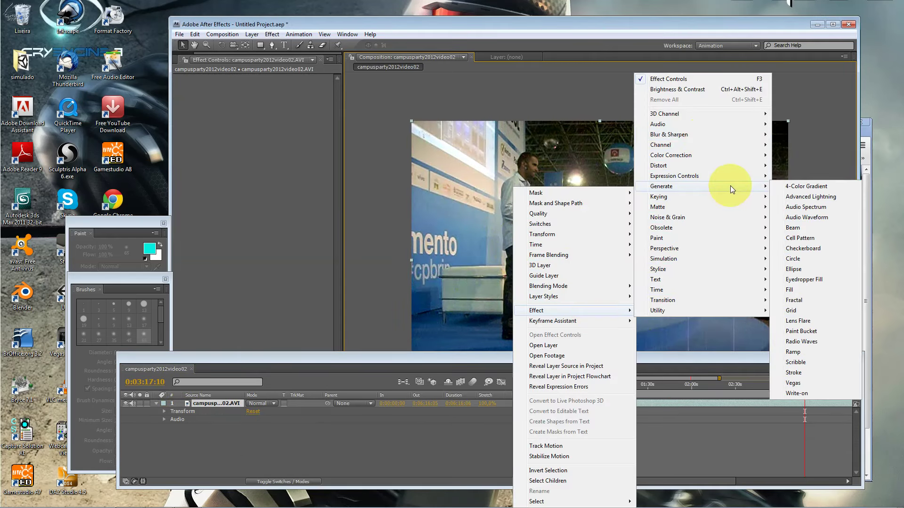
{"action": "mouse_move", "coordinate": [722, 179]}
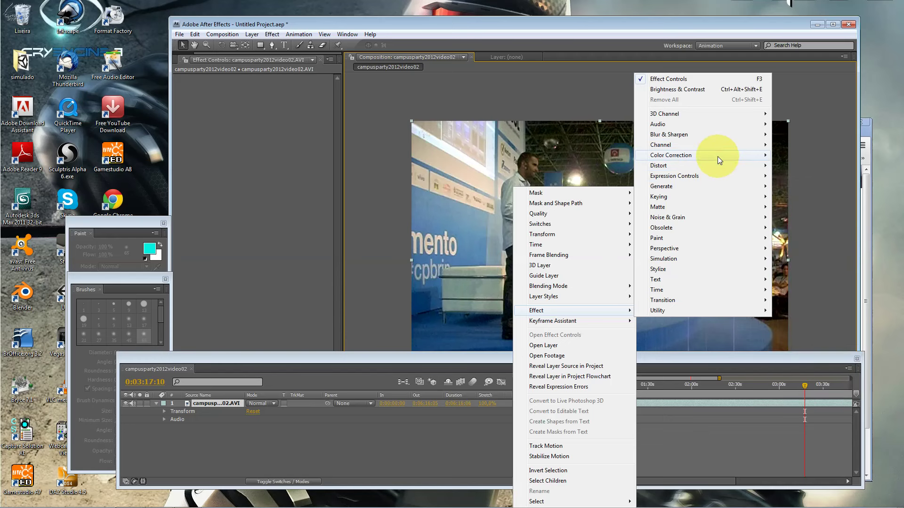
{"action": "mouse_move", "coordinate": [718, 156]}
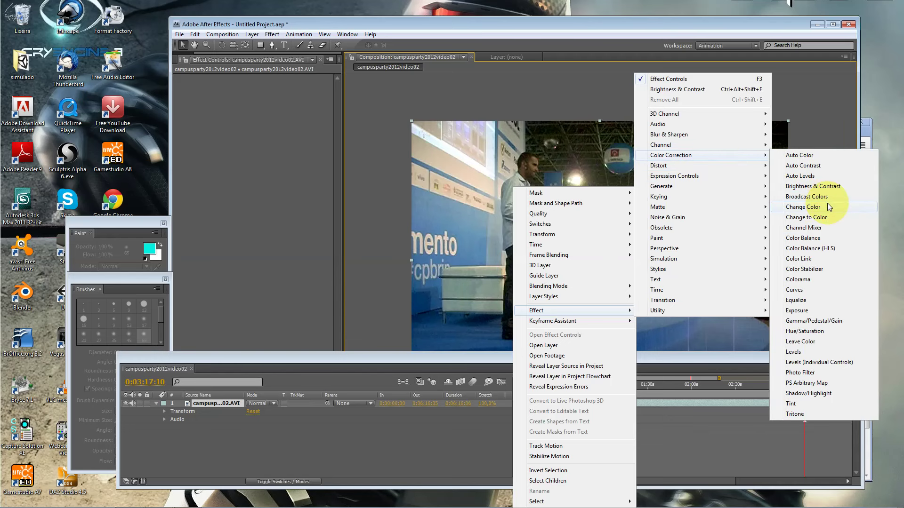
{"action": "left_click", "coordinate": [827, 206]}
{"action": "left_click", "coordinate": [172, 420]}
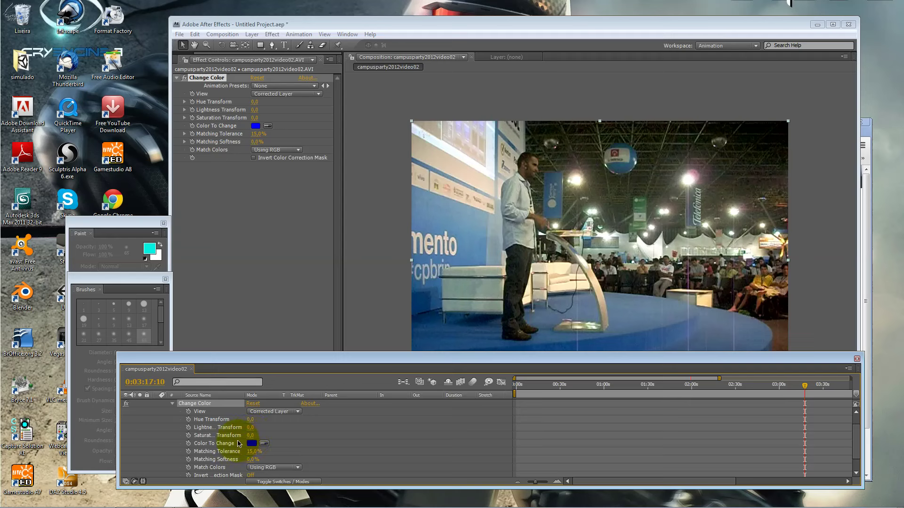
{"action": "left_click", "coordinate": [175, 403], "text": "ctrl+alt"}
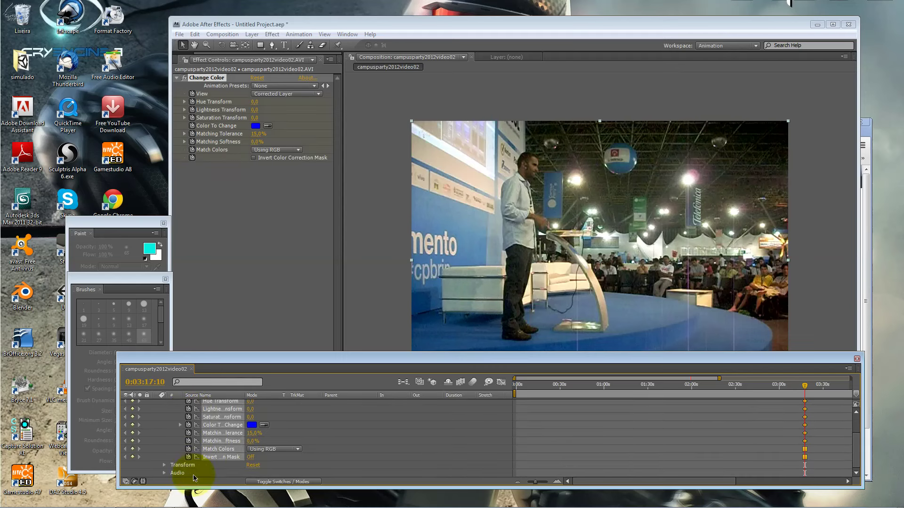
Move the Change Color keyframes earlier and set the current time to 0:00:01:06
{"action": "left_click_drag", "start_coordinate": [804, 409], "coordinate": [526, 403]}
{"action": "left_click", "coordinate": [518, 385]}
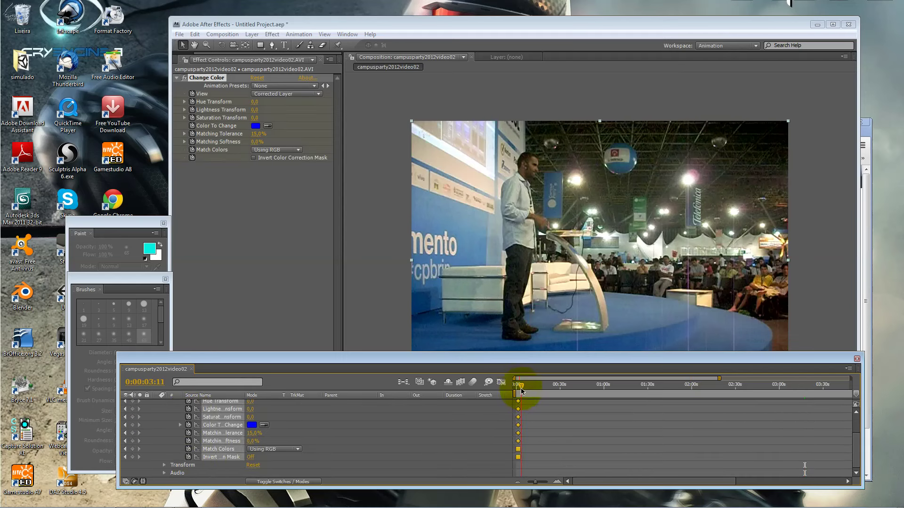
{"action": "left_click", "coordinate": [516, 387]}
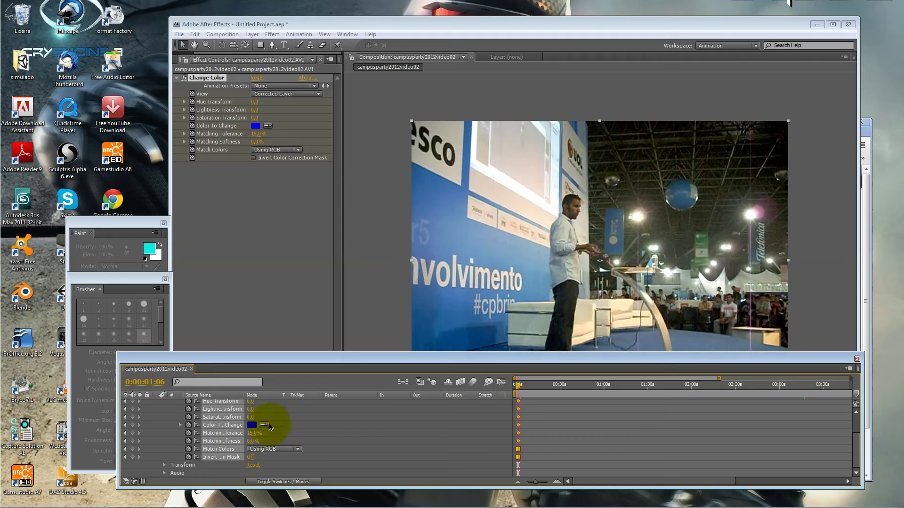
Set Color To Change to red (FF002A)
{"action": "left_click", "coordinate": [252, 425]}
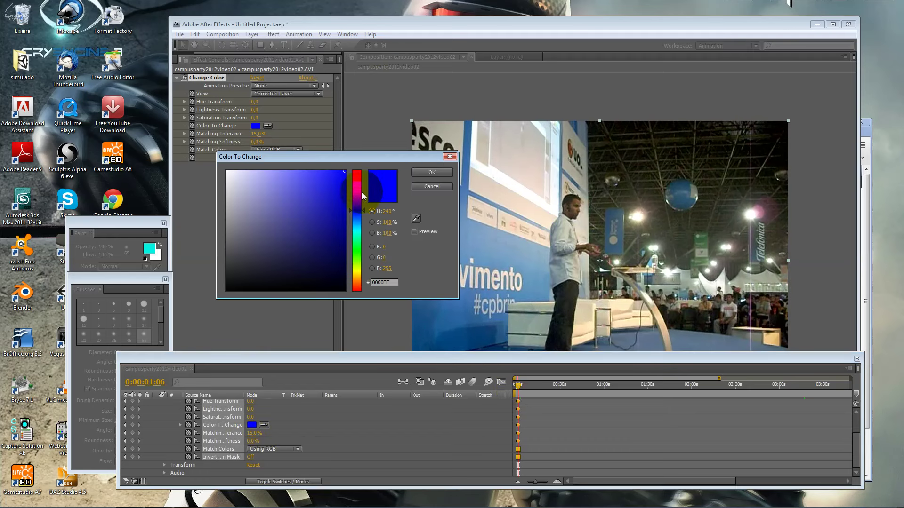
{"action": "left_click", "coordinate": [350, 175]}
{"action": "left_click_drag", "start_coordinate": [349, 178], "coordinate": [354, 173]}
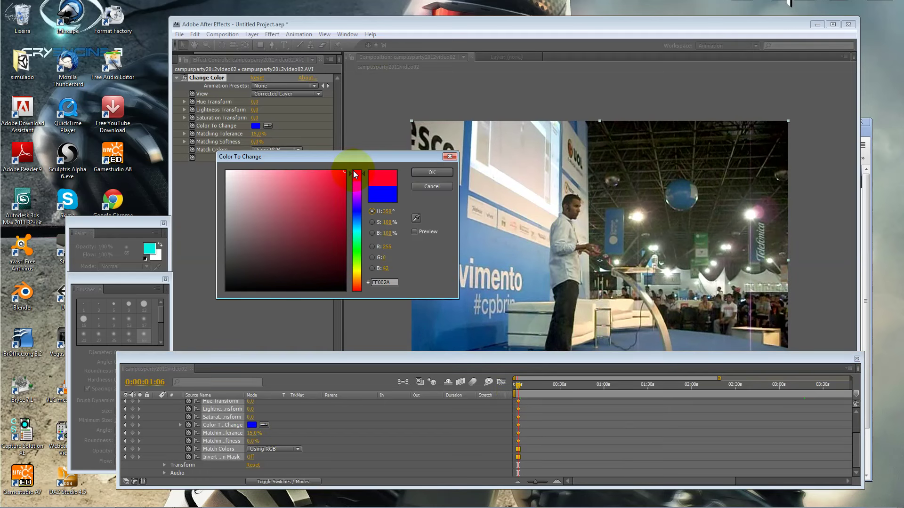
{"action": "left_click", "coordinate": [439, 174]}
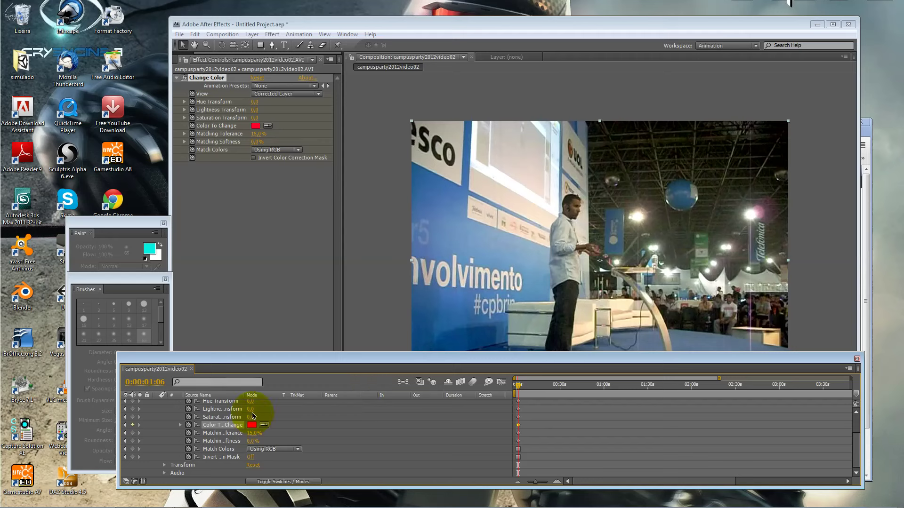
Set Hue Transform to 59 and Lightness Transform to 74
{"action": "left_click_drag", "start_coordinate": [855, 447], "coordinate": [854, 424]}
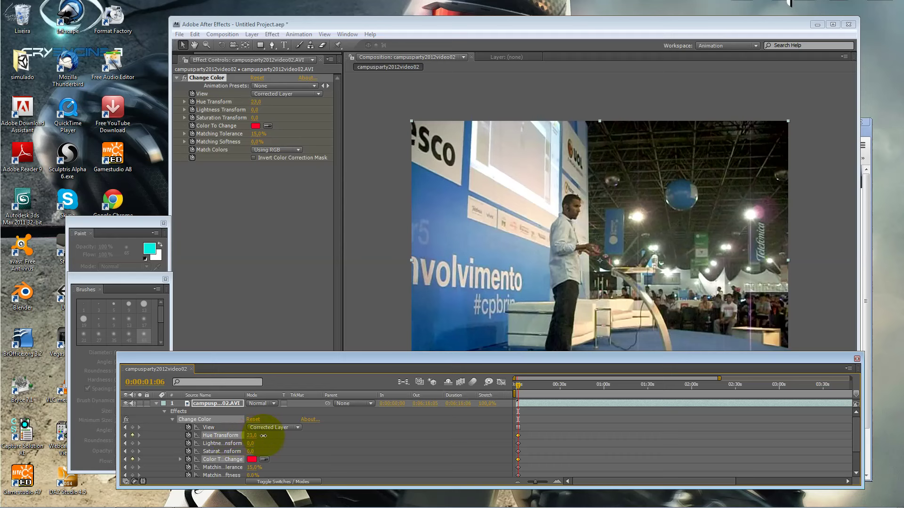
{"action": "left_click_drag", "start_coordinate": [252, 438], "coordinate": [283, 435]}
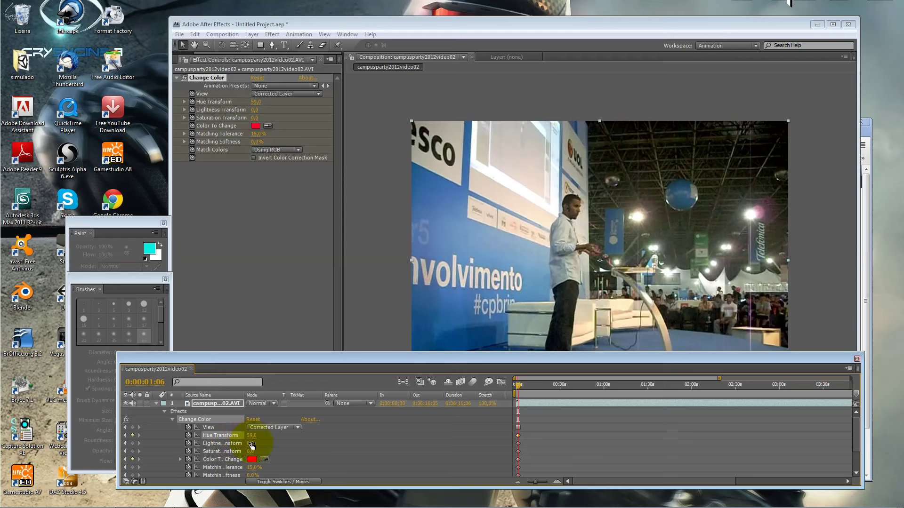
{"action": "left_click_drag", "start_coordinate": [248, 444], "coordinate": [291, 449]}
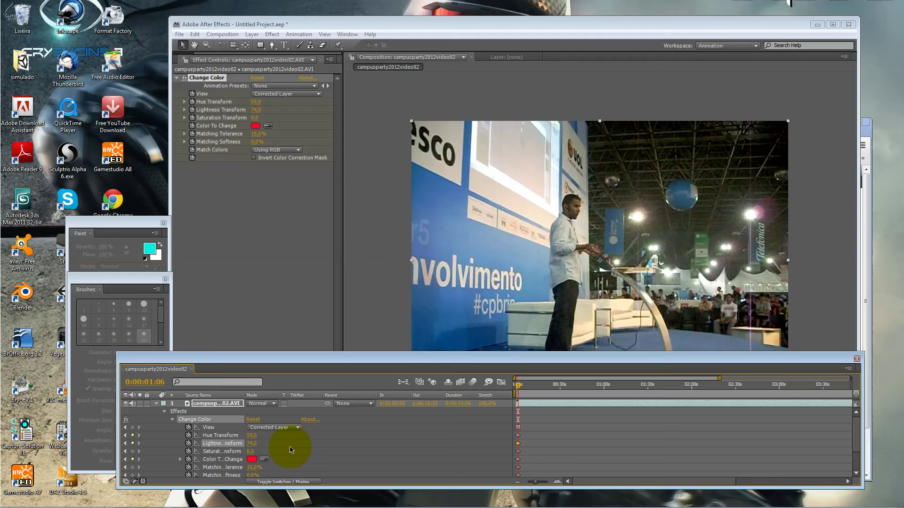
Toggle the timeline's extra layer columns, hiding In/Out/Duration/Stretch and keeping blending modes
{"action": "left_click", "coordinate": [126, 482]}
{"action": "left_click", "coordinate": [143, 482]}
{"action": "left_click", "coordinate": [134, 481]}
{"action": "left_click", "coordinate": [134, 481]}
Set Saturation Transform to 67 and Matching Tolerance to 41% after trying 85%, 59%, 25%
{"action": "left_click_drag", "start_coordinate": [250, 451], "coordinate": [282, 448]}
{"action": "scroll", "coordinate": [383, 460], "scroll_direction": "down", "scroll_amount": 1}
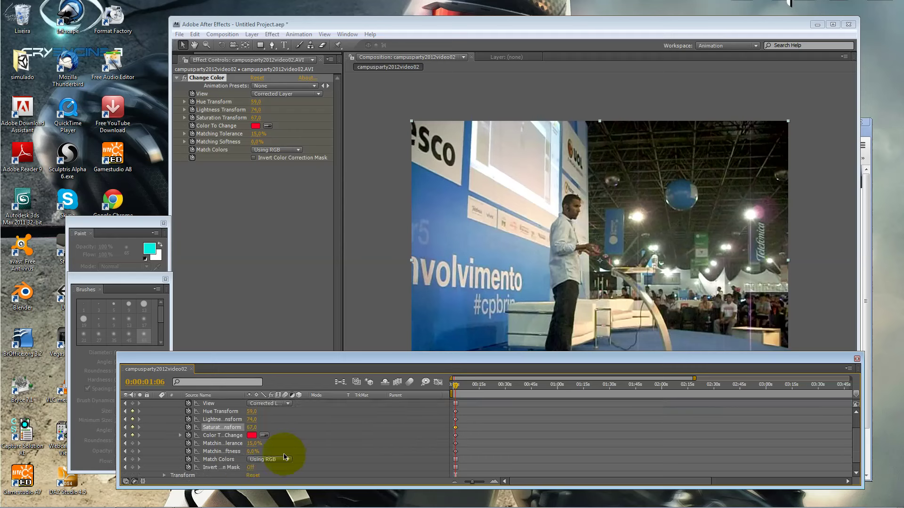
{"action": "left_click_drag", "start_coordinate": [252, 446], "coordinate": [262, 449]}
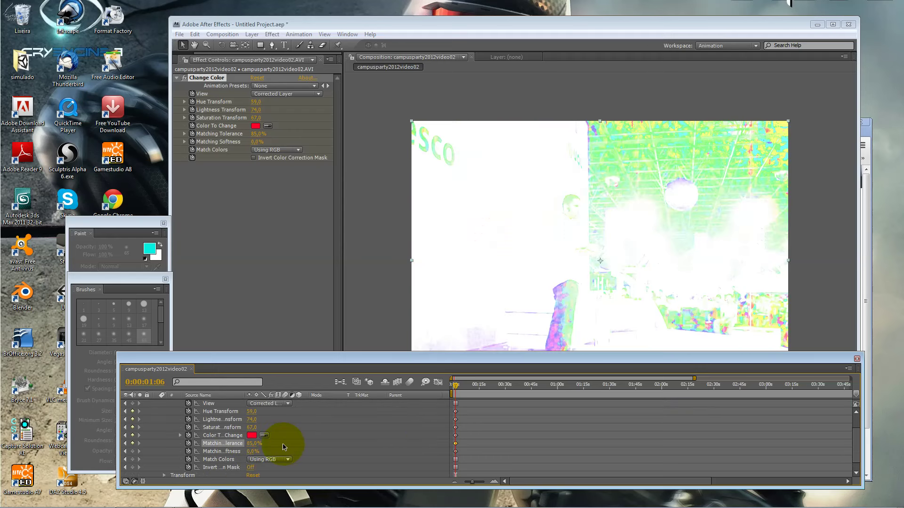
{"action": "left_click", "coordinate": [252, 447]}
{"action": "type", "text": "59"}
{"action": "key", "text": "Return"}
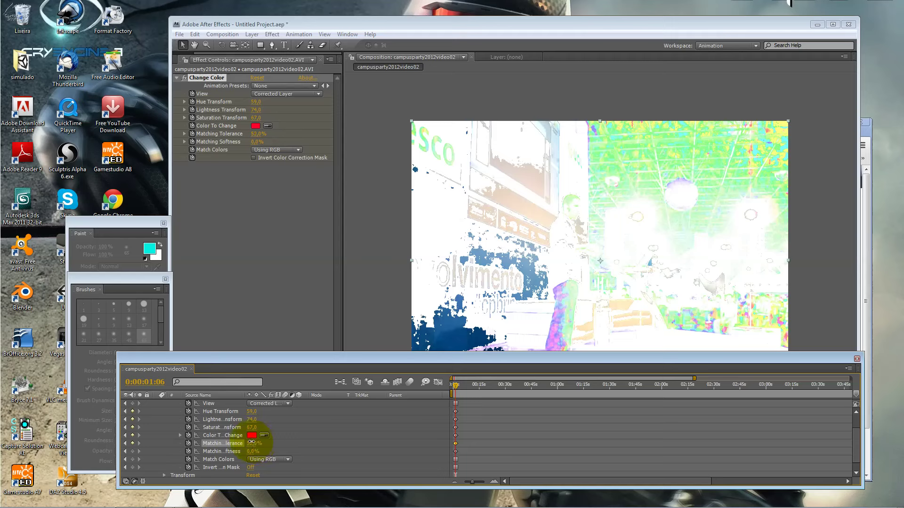
{"action": "left_click_drag", "start_coordinate": [255, 445], "coordinate": [261, 446]}
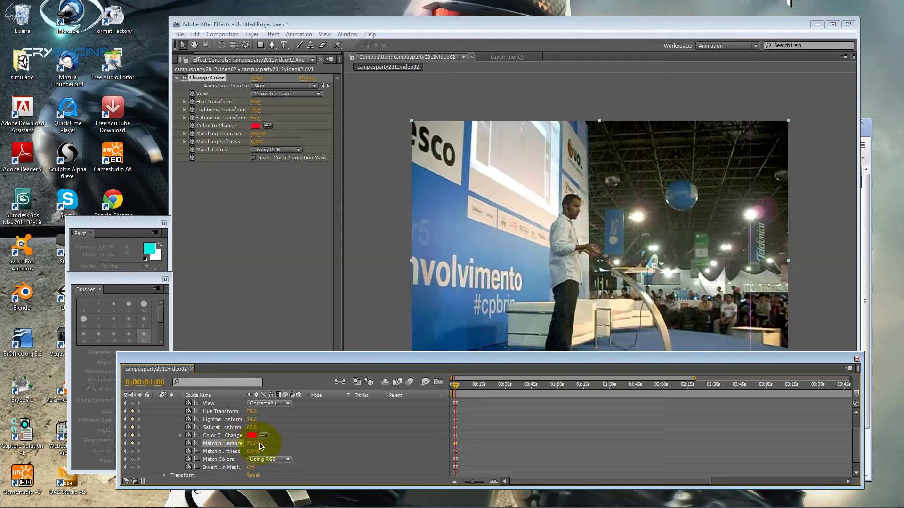
{"action": "left_click_drag", "start_coordinate": [258, 446], "coordinate": [246, 443]}
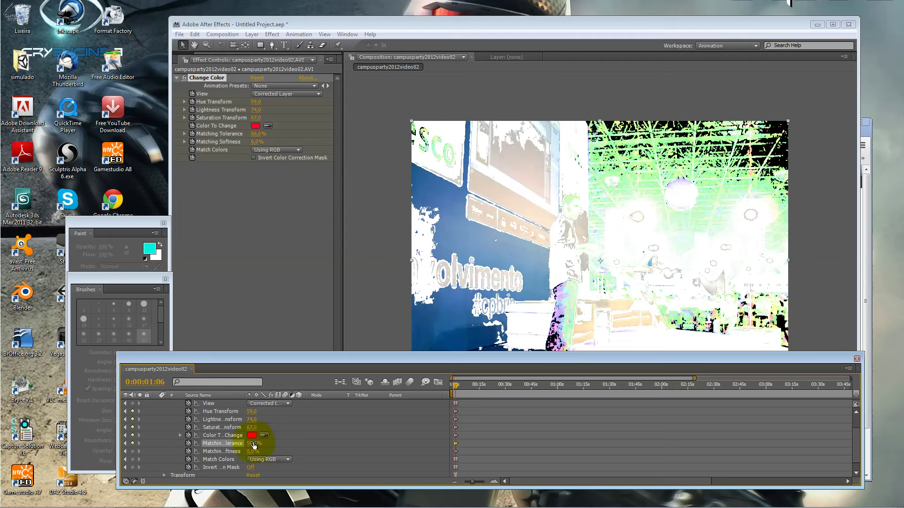
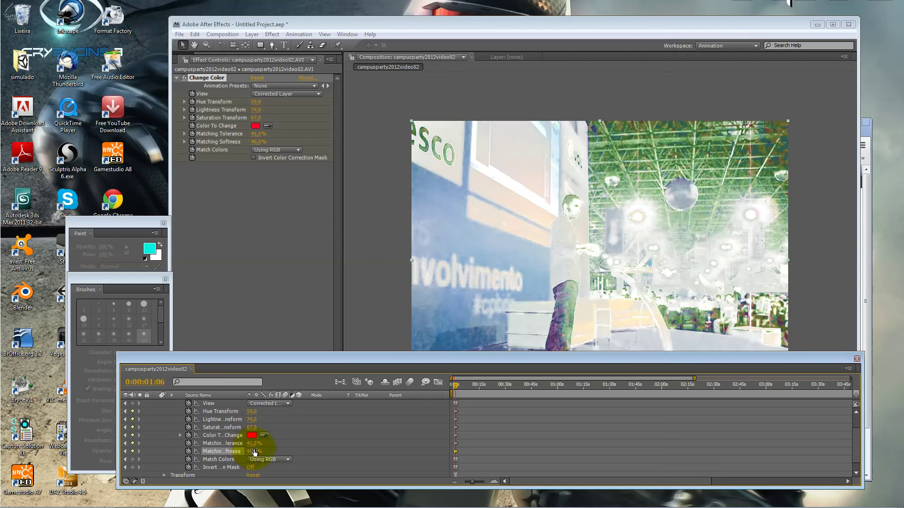
Lower Change Color's Matching Softness to 17.0% and Matching Tolerance to 2.0%, leaving the mask uninverted
{"action": "mouse_move", "coordinate": [243, 450]}
{"action": "left_mouse_down"}
{"action": "mouse_move", "coordinate": [272, 445]}
{"action": "mouse_move", "coordinate": [254, 451]}
{"action": "left_mouse_up"}
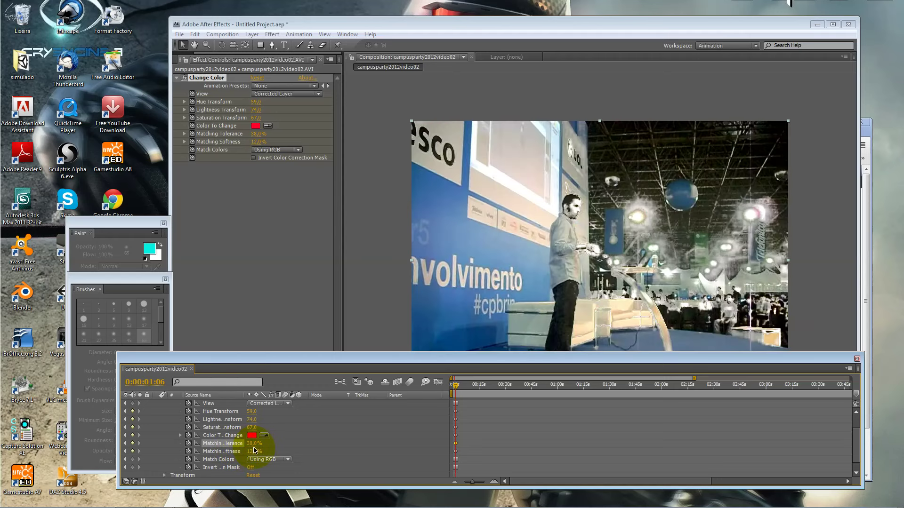
{"action": "mouse_move", "coordinate": [253, 443]}
{"action": "left_mouse_down"}
{"action": "mouse_move", "coordinate": [233, 442]}
{"action": "mouse_move", "coordinate": [243, 453]}
{"action": "left_mouse_up"}
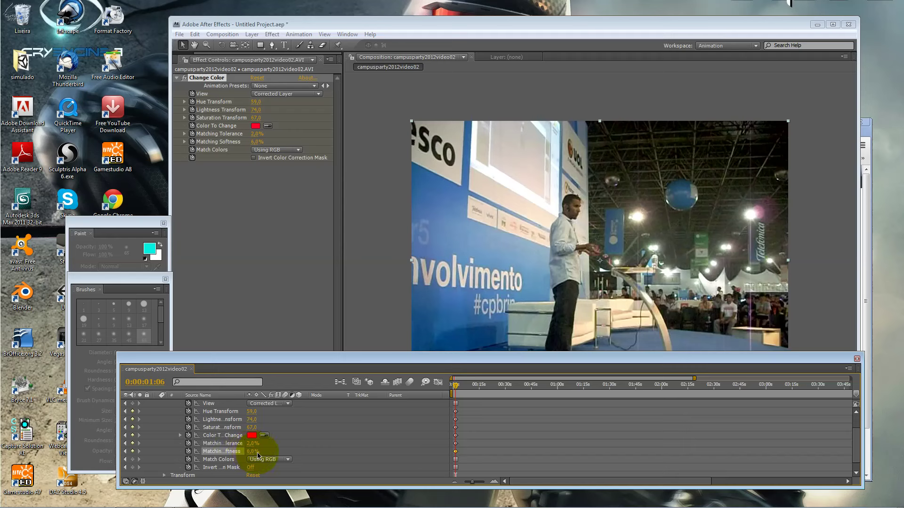
{"action": "left_click", "coordinate": [258, 467]}
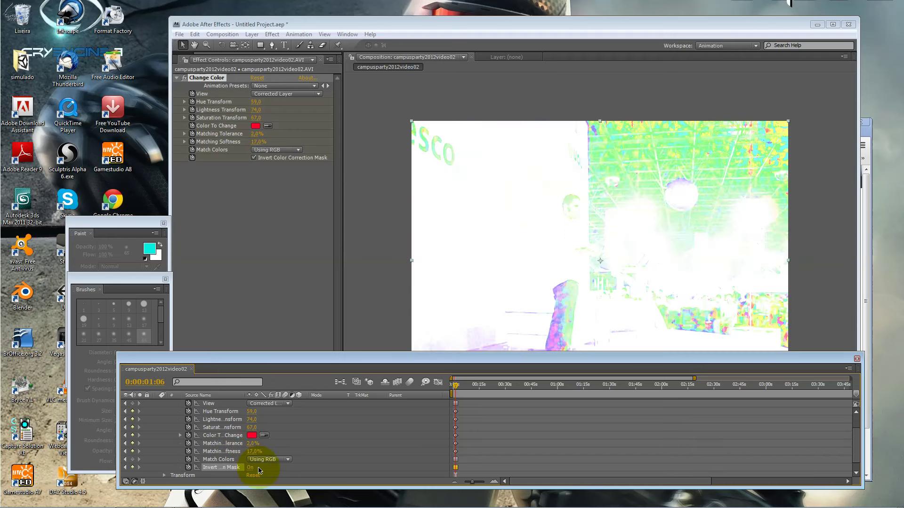
{"action": "left_click", "coordinate": [259, 468]}
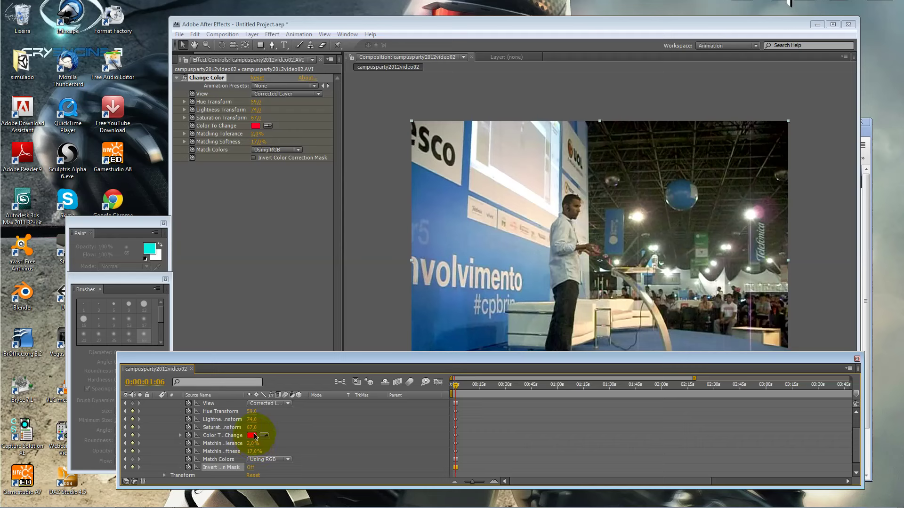
{"action": "left_click", "coordinate": [268, 435]}
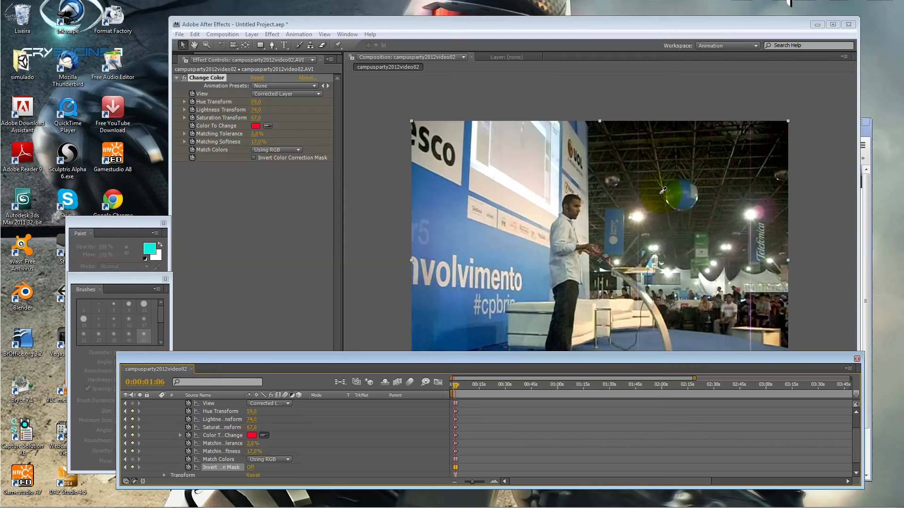
Sample the balloon's dark blue as Change Color's target colour, washing out the stage frame
{"action": "left_click", "coordinate": [661, 192]}
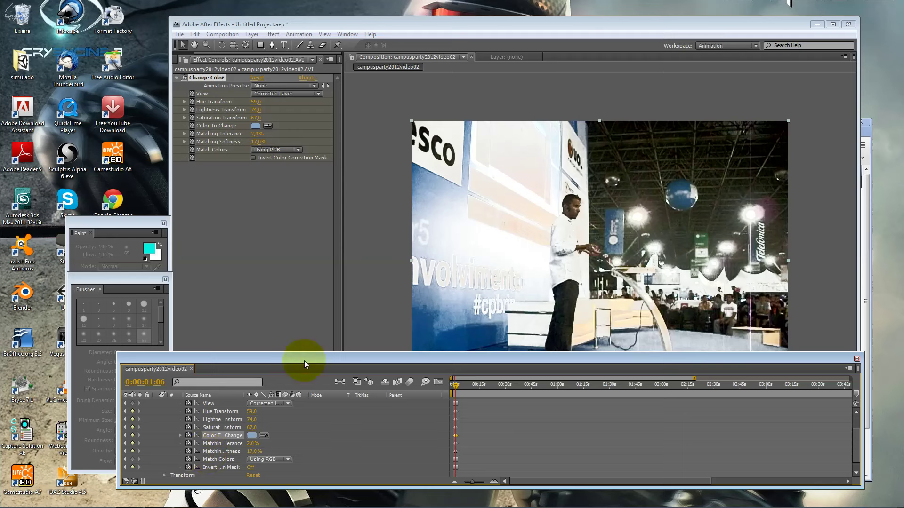
{"action": "left_click", "coordinate": [263, 437]}
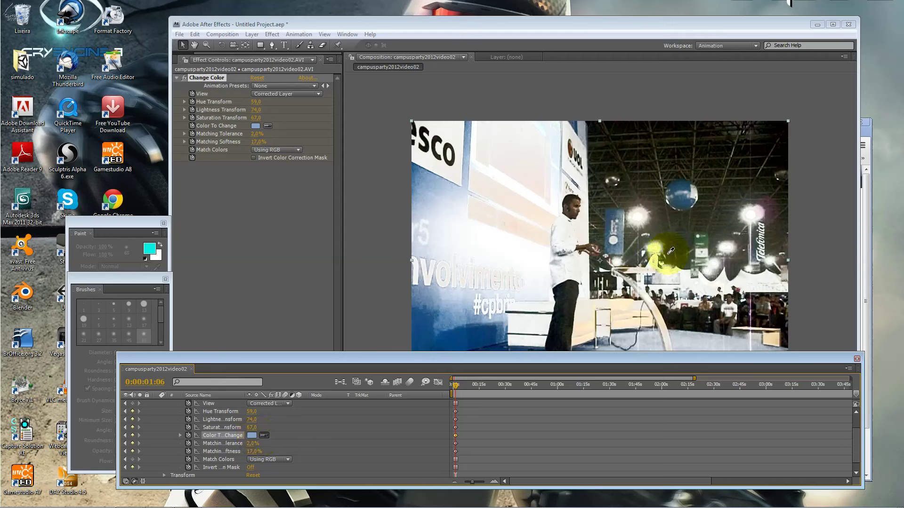
{"action": "left_click", "coordinate": [679, 184]}
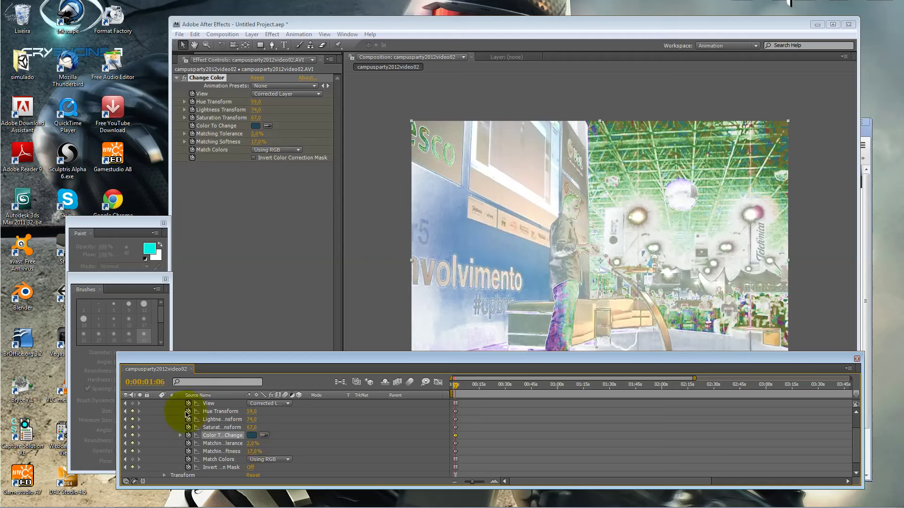
{"action": "left_click_drag", "start_coordinate": [854, 438], "coordinate": [853, 405]}
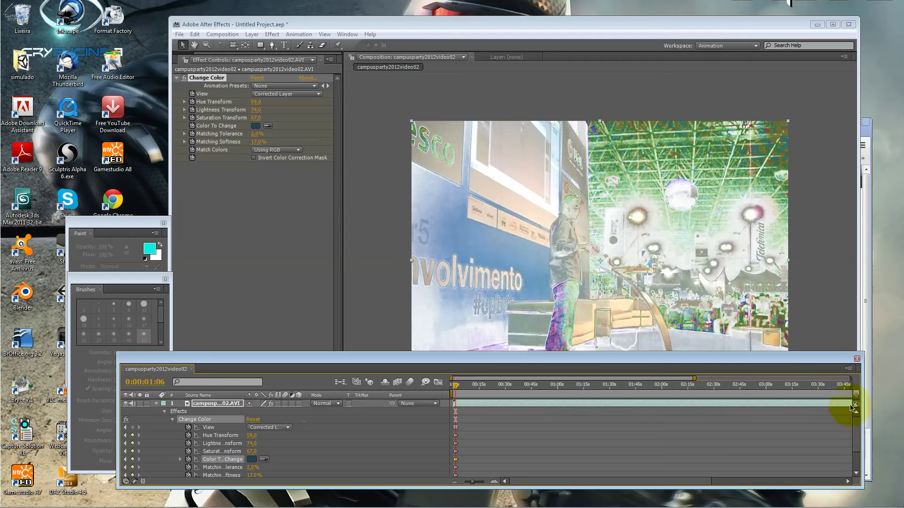
Show the Color Correction Mask, move to 0:01:15:12, and delete the Change Color effect
{"action": "left_click", "coordinate": [264, 427]}
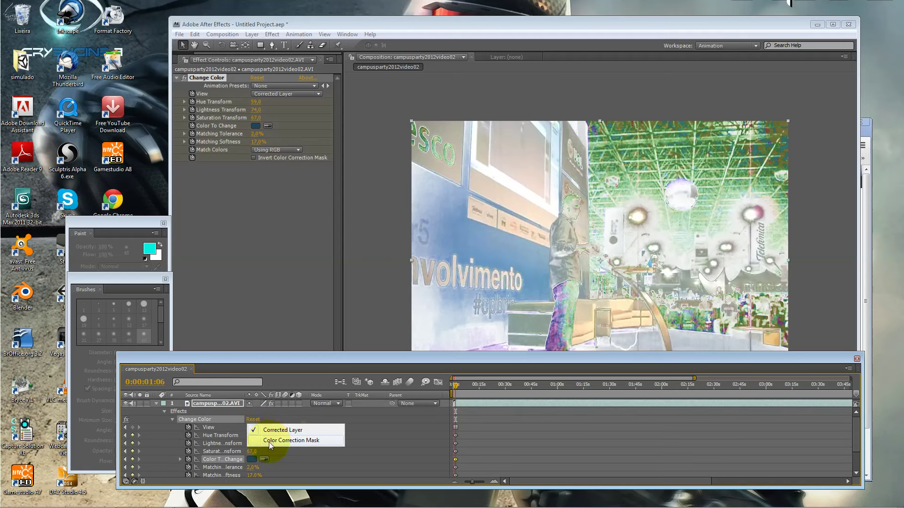
{"action": "left_click", "coordinate": [270, 443]}
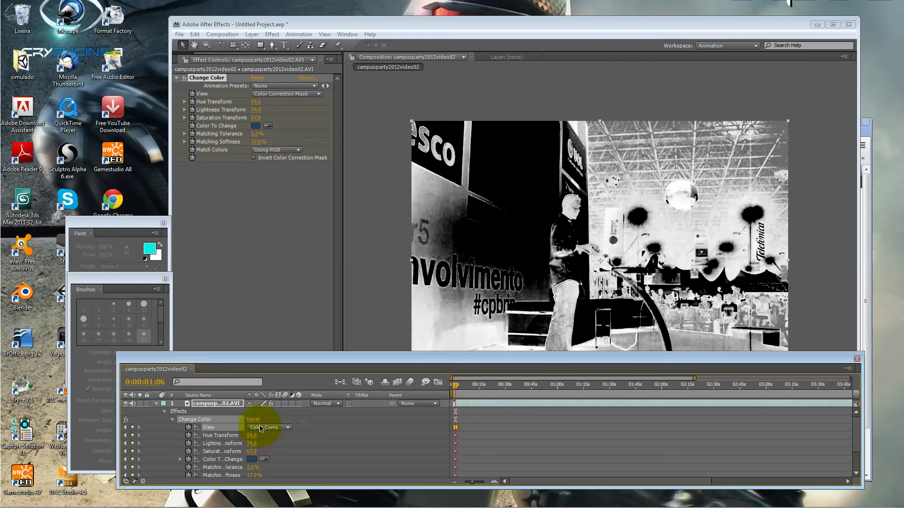
{"action": "left_click_drag", "start_coordinate": [455, 393], "coordinate": [585, 394]}
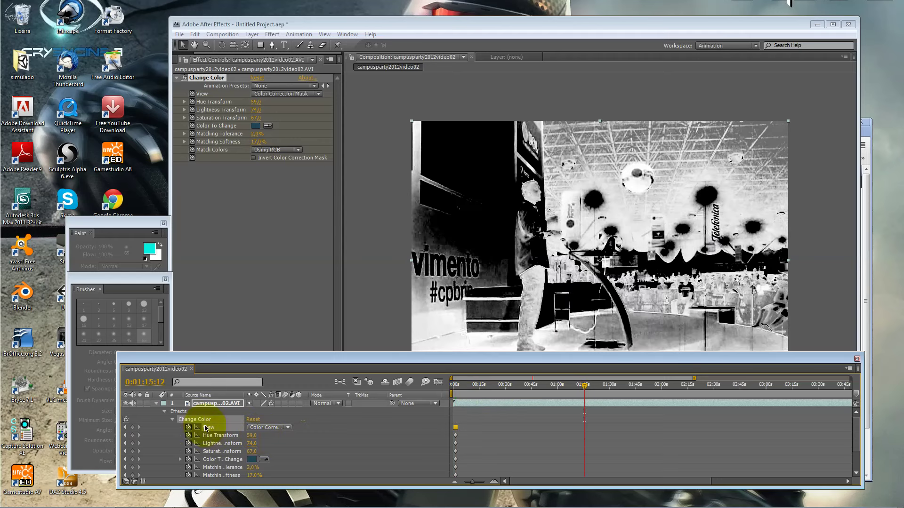
{"action": "left_click", "coordinate": [184, 413]}
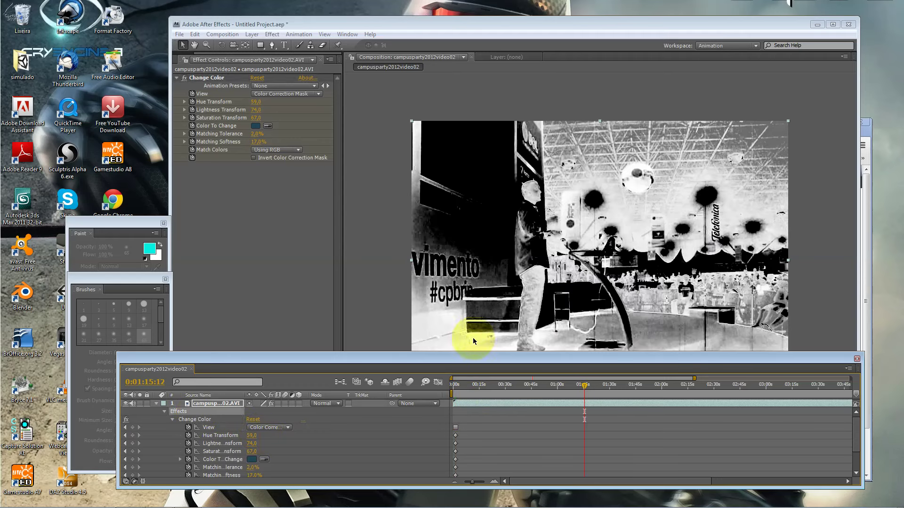
{"action": "key", "text": "Delete"}
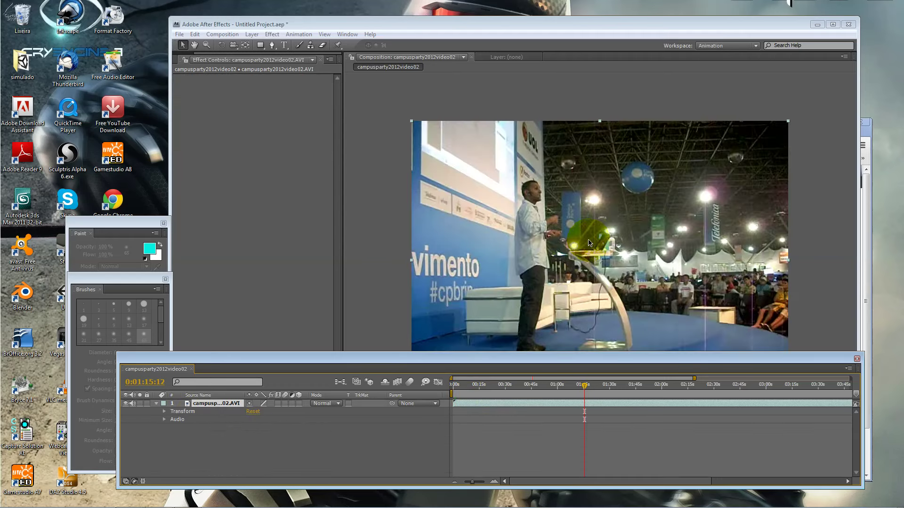
Apply Effect > Color Correction > Channel Mixer to the layer and expand its properties
{"action": "right_click", "coordinate": [585, 240]}
{"action": "mouse_move", "coordinate": [697, 312]}
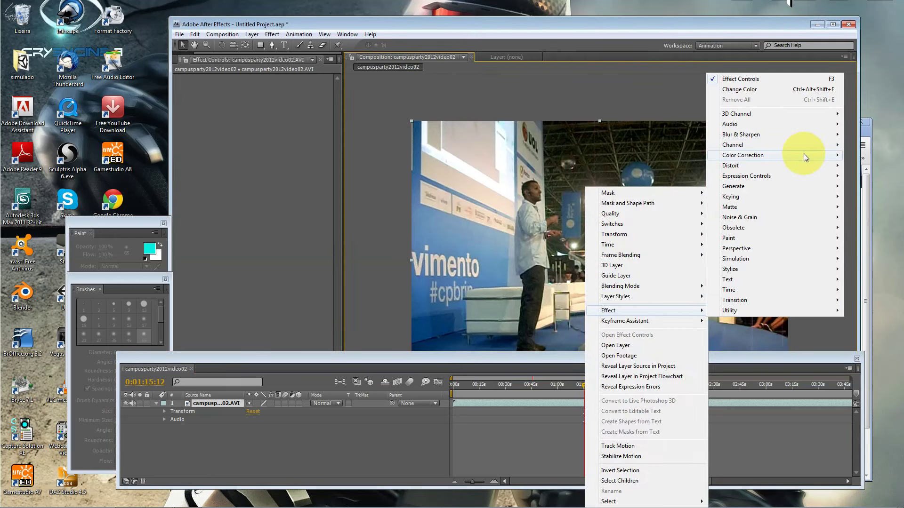
{"action": "mouse_move", "coordinate": [803, 155]}
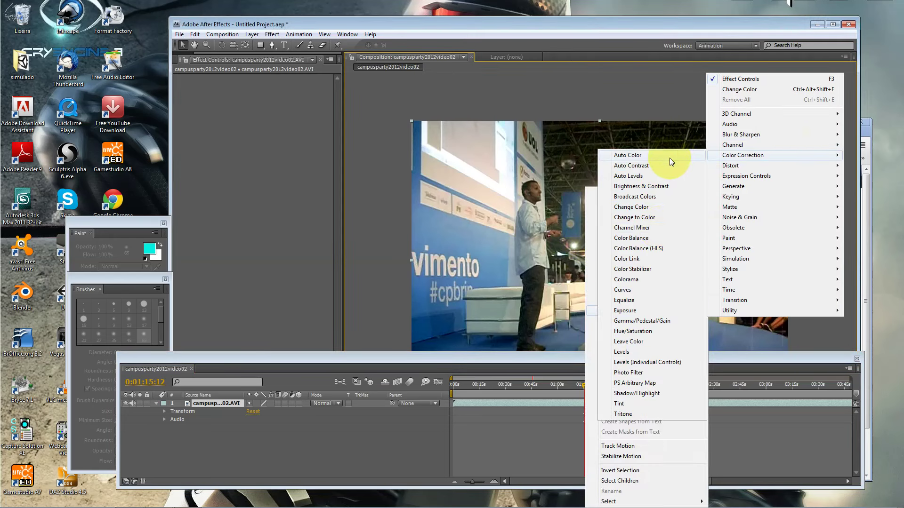
{"action": "left_click", "coordinate": [657, 229]}
{"action": "left_click", "coordinate": [172, 419]}
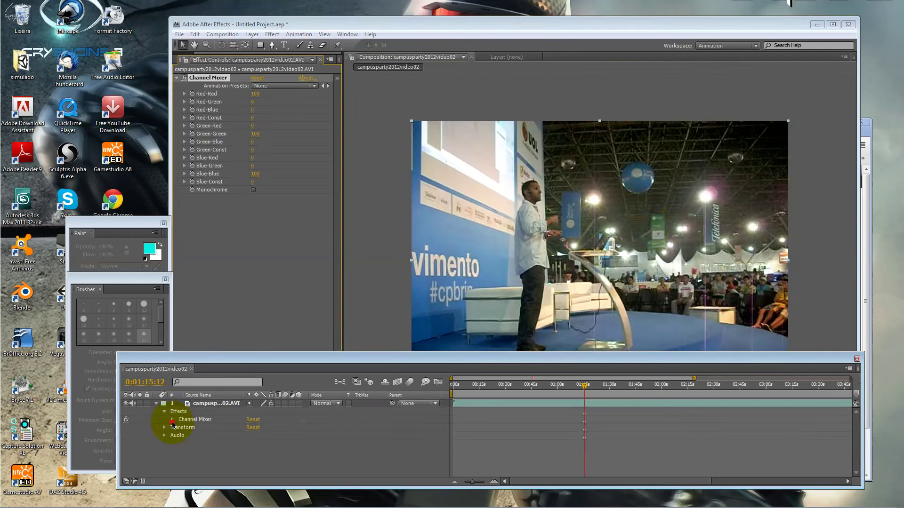
{"action": "scroll", "coordinate": [191, 419], "scroll_direction": "down", "scroll_amount": 1}
Set keyframes on every Channel Mixer property, from Red-Red through Blue-Const and Monochrome
{"action": "left_click_drag", "start_coordinate": [191, 417], "coordinate": [191, 477]}
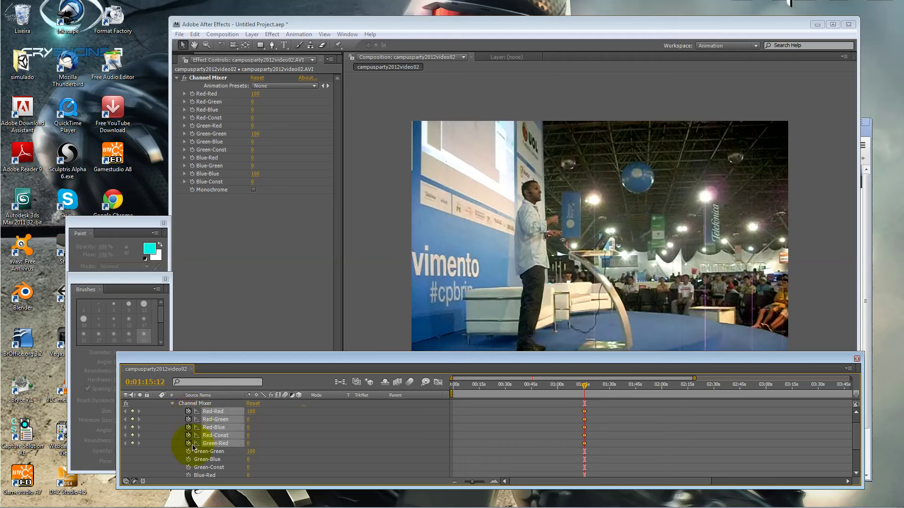
{"action": "left_click", "coordinate": [189, 470]}
{"action": "scroll", "coordinate": [191, 470], "scroll_direction": "down", "scroll_amount": 1}
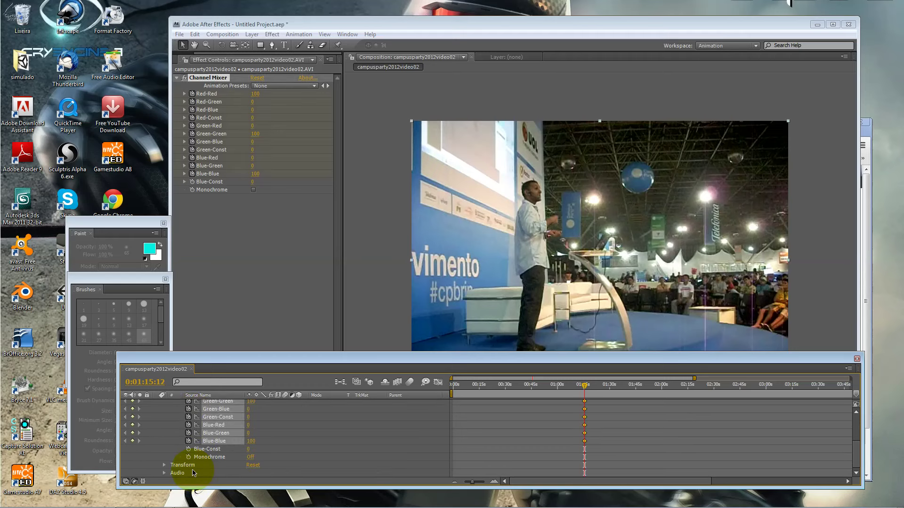
{"action": "left_click", "coordinate": [188, 457]}
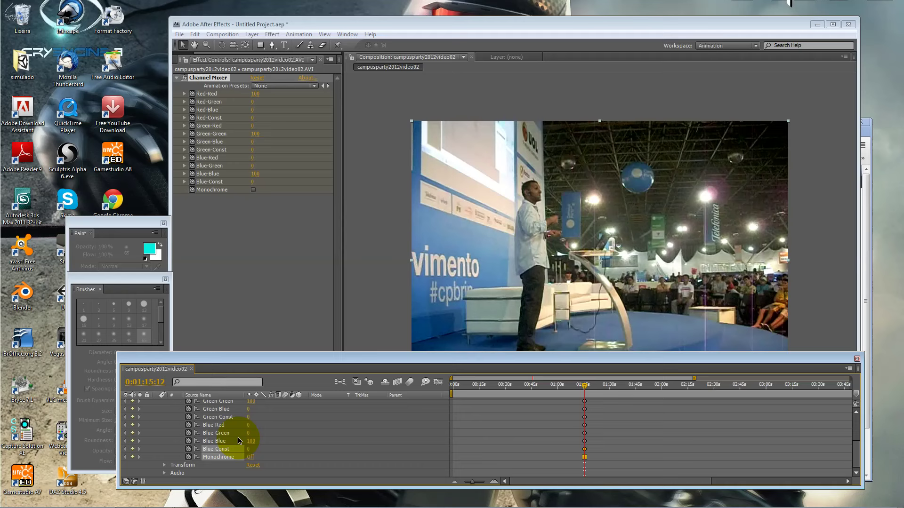
{"action": "scroll", "coordinate": [311, 414], "scroll_direction": "up", "scroll_amount": 3}
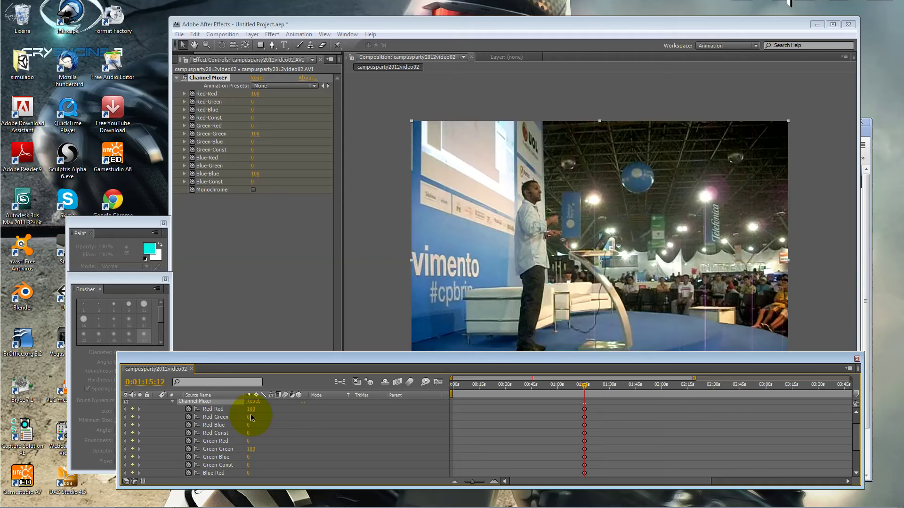
Remix the red channel: Red-Green 200, Red-Blue -91, Red-Red -64, Red-Const raised to 106
{"action": "left_click_drag", "start_coordinate": [249, 421], "coordinate": [270, 421]}
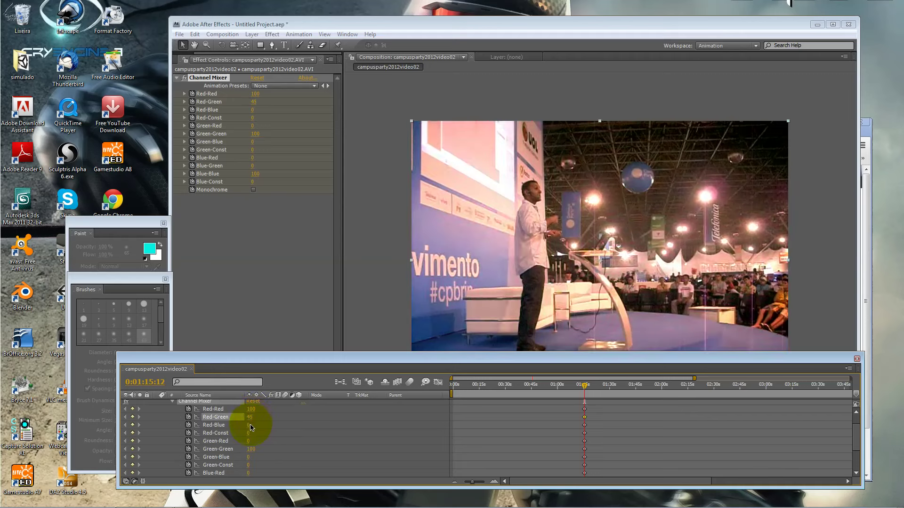
{"action": "mouse_move", "coordinate": [252, 420]}
{"action": "left_mouse_down"}
{"action": "mouse_move", "coordinate": [109, 404]}
{"action": "mouse_move", "coordinate": [370, 422]}
{"action": "left_mouse_up"}
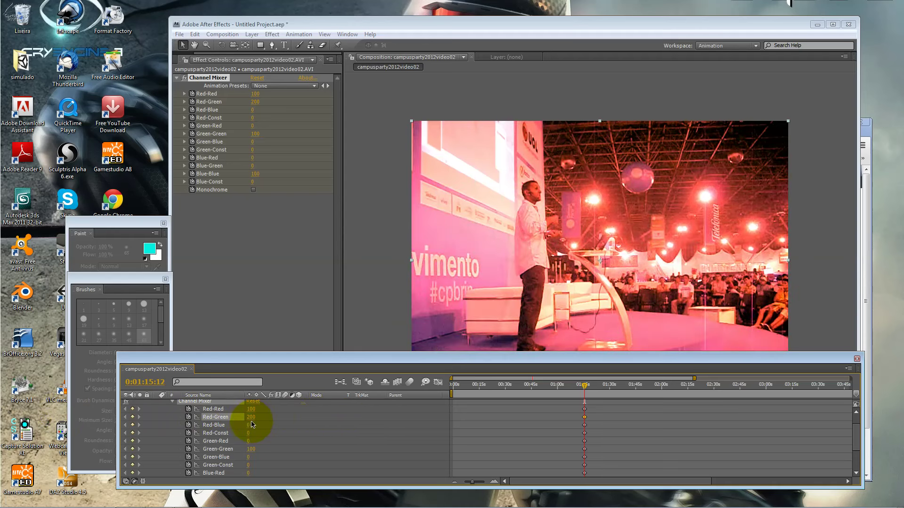
{"action": "left_click", "coordinate": [250, 426]}
{"action": "left_click_drag", "start_coordinate": [254, 425], "coordinate": [254, 428]}
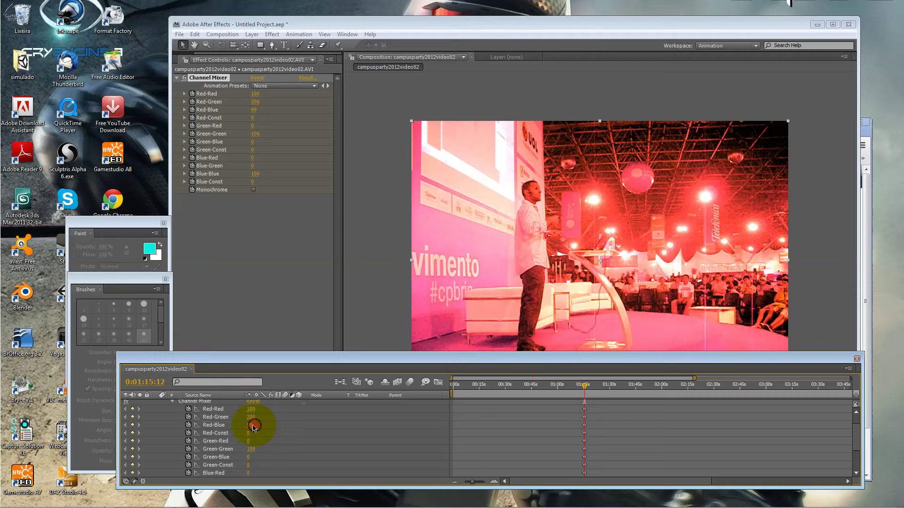
{"action": "left_click_drag", "start_coordinate": [254, 426], "coordinate": [157, 423]}
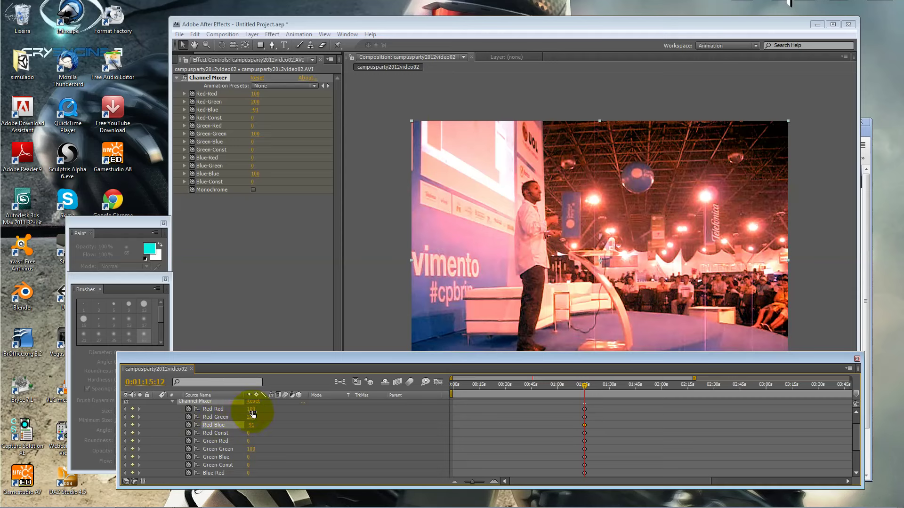
{"action": "left_click_drag", "start_coordinate": [251, 409], "coordinate": [161, 404]}
{"action": "left_click_drag", "start_coordinate": [248, 433], "coordinate": [288, 451]}
{"action": "left_click", "coordinate": [240, 443]}
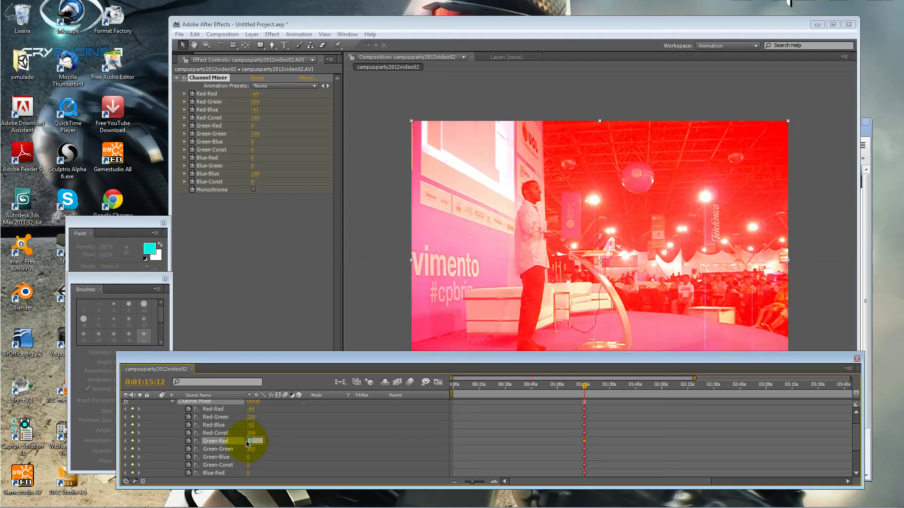
Set Channel Mixer Green-Red to 100, and Green-Const and Green-Blue to 0
{"action": "type", "text": "100"}
{"action": "key", "text": "Return"}
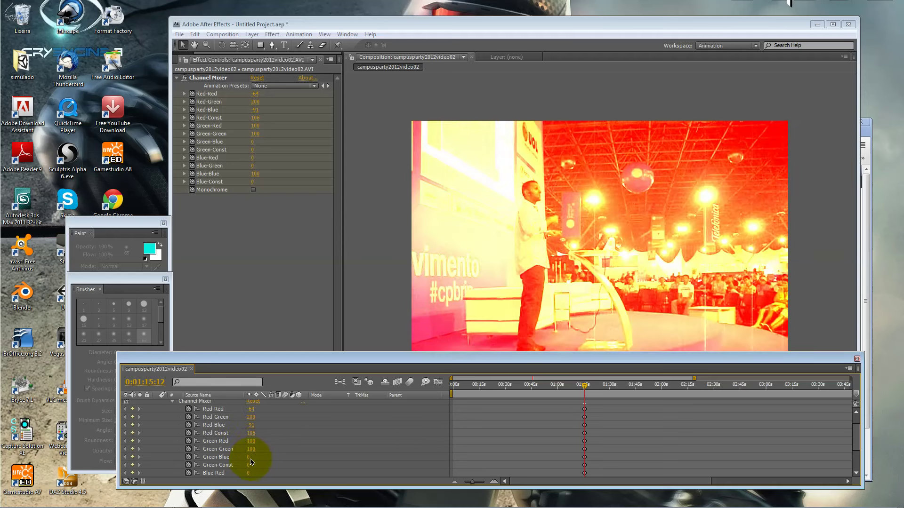
{"action": "scroll", "coordinate": [253, 454], "scroll_direction": "down", "scroll_amount": 1}
{"action": "left_click_drag", "start_coordinate": [248, 433], "coordinate": [273, 446]}
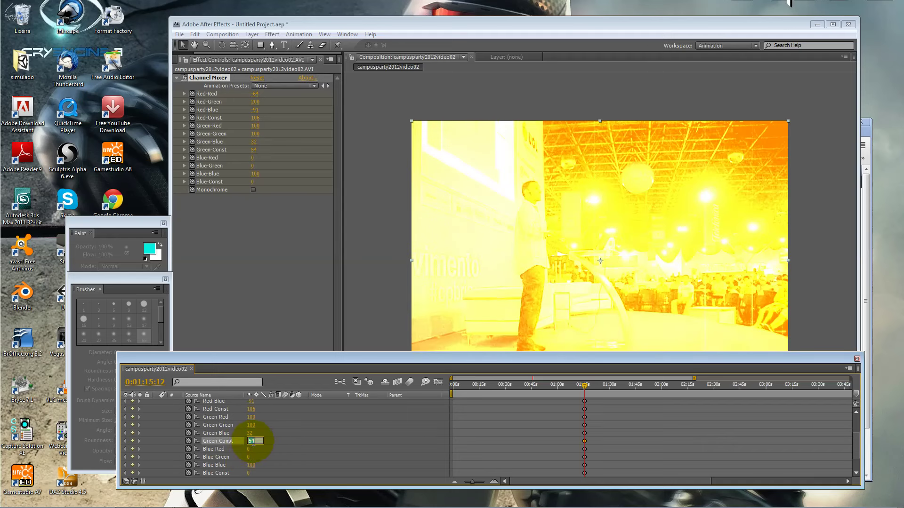
{"action": "type", "text": "0"}
{"action": "key", "text": "Return"}
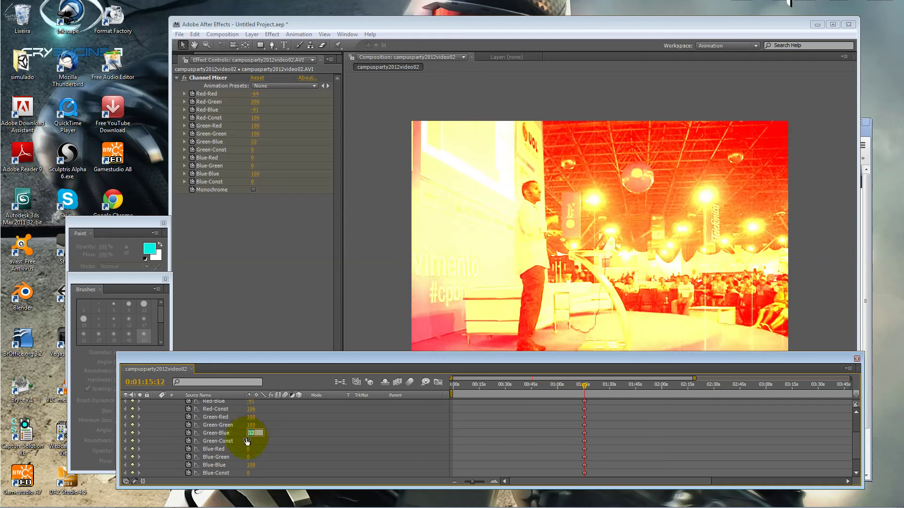
{"action": "key", "text": "Return"}
{"action": "scroll", "coordinate": [209, 415], "scroll_direction": "up", "scroll_amount": 1}
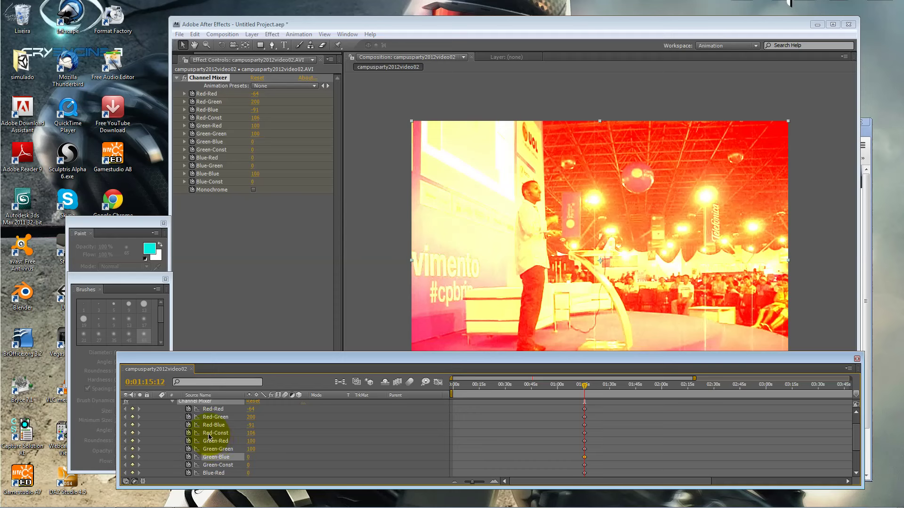
Toggle Monochrome on and off, then raise Blue-Blue to 135 and Blue-Red to 21
{"action": "left_click", "coordinate": [210, 434]}
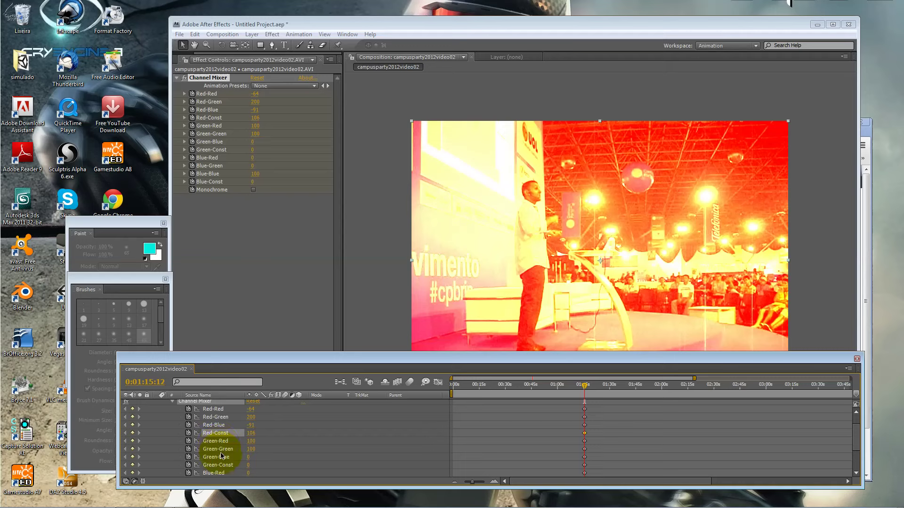
{"action": "scroll", "coordinate": [224, 469], "scroll_direction": "down", "scroll_amount": 3}
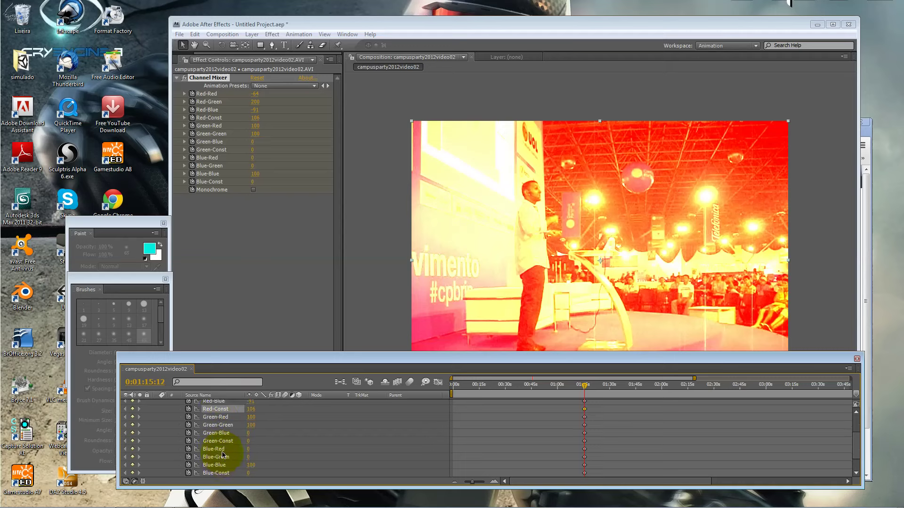
{"action": "scroll", "coordinate": [217, 456], "scroll_direction": "down", "scroll_amount": 3}
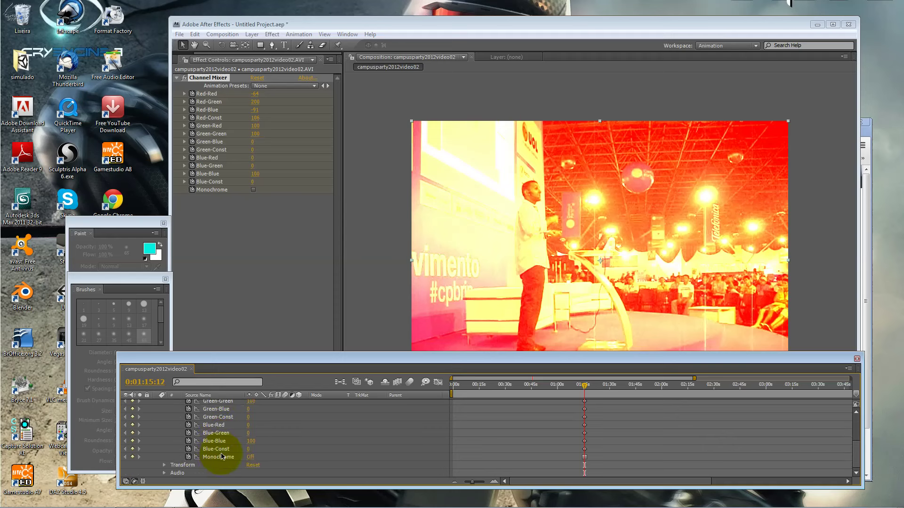
{"action": "left_click", "coordinate": [250, 457]}
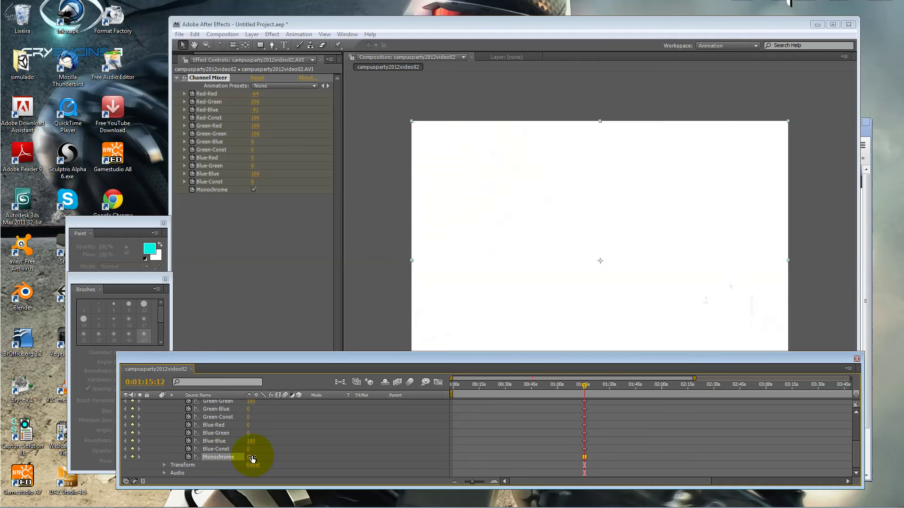
{"action": "left_click", "coordinate": [252, 457]}
{"action": "left_click_drag", "start_coordinate": [249, 441], "coordinate": [258, 439]}
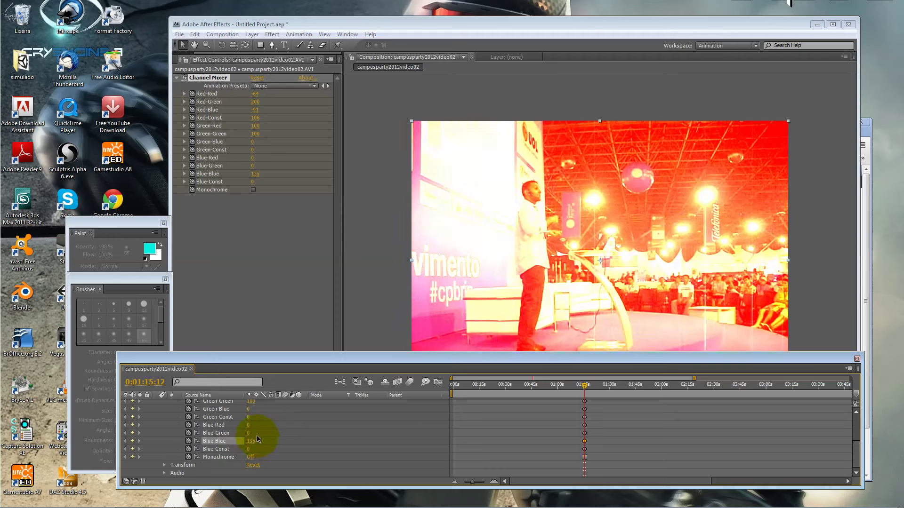
{"action": "left_click_drag", "start_coordinate": [249, 425], "coordinate": [279, 417]}
{"action": "scroll", "coordinate": [280, 432], "scroll_direction": "up", "scroll_amount": 2}
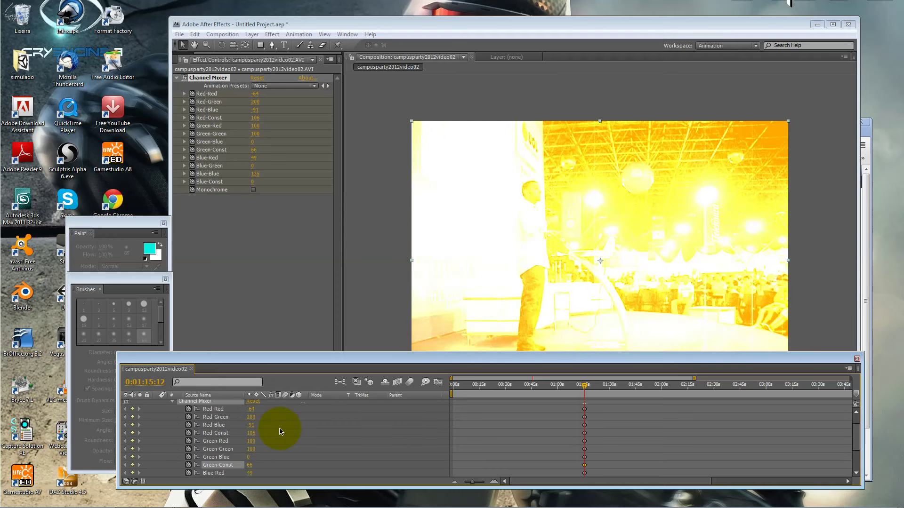
{"action": "scroll", "coordinate": [279, 430], "scroll_direction": "up", "scroll_amount": 2}
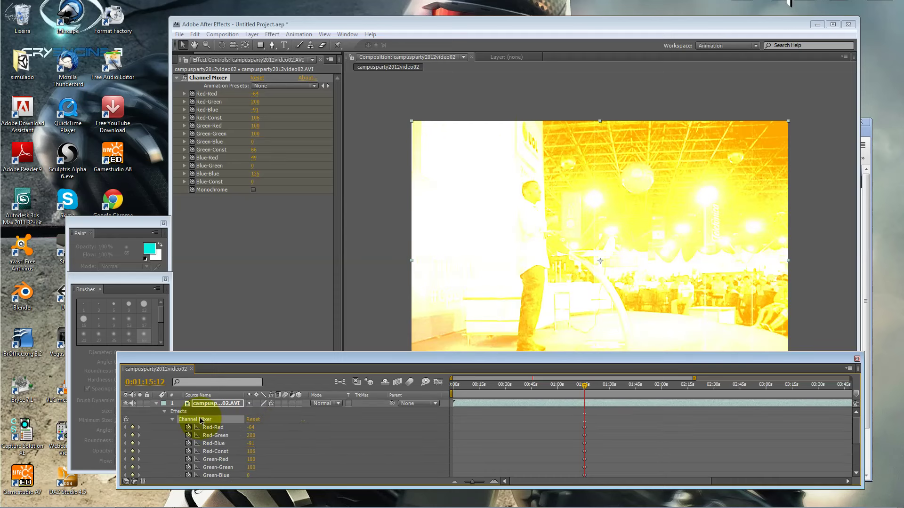
Delete the Channel Mixer and apply Color Balance from Effect > Color Correction instead
{"action": "key", "text": "Delete"}
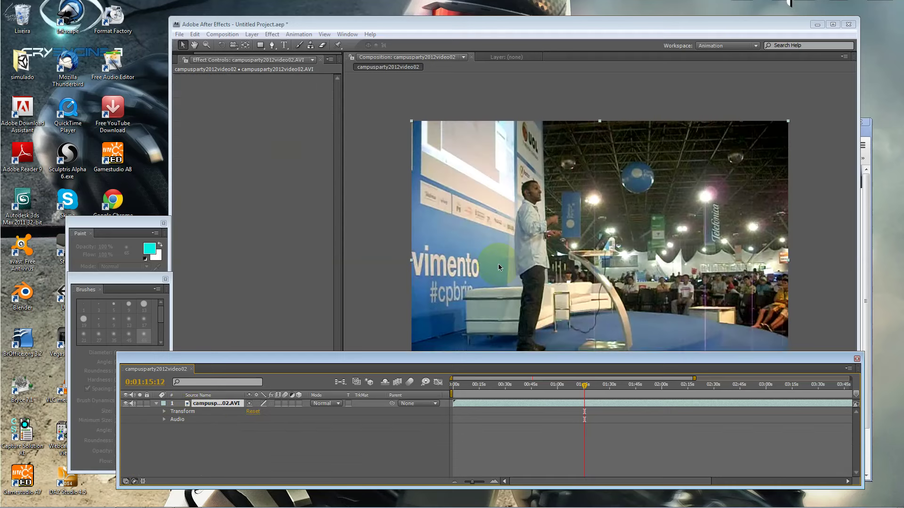
{"action": "right_click", "coordinate": [498, 266]}
{"action": "mouse_move", "coordinate": [567, 310]}
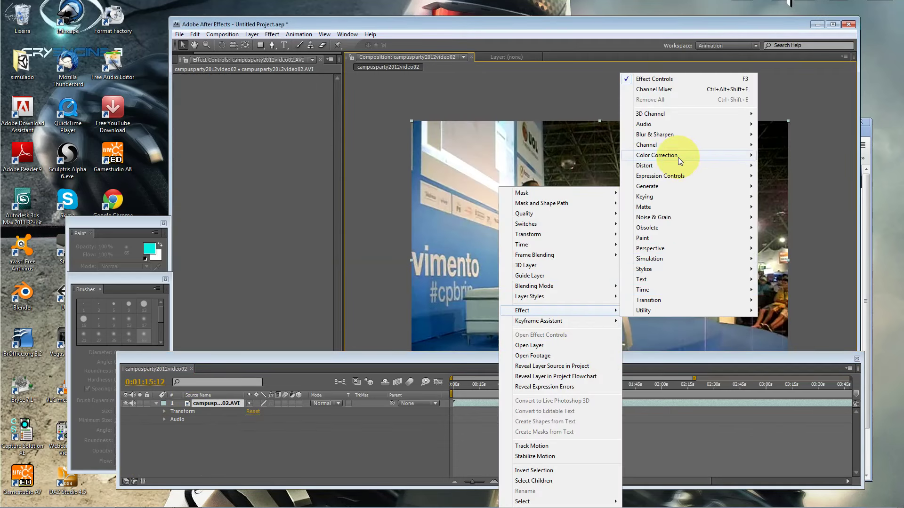
{"action": "mouse_move", "coordinate": [677, 157]}
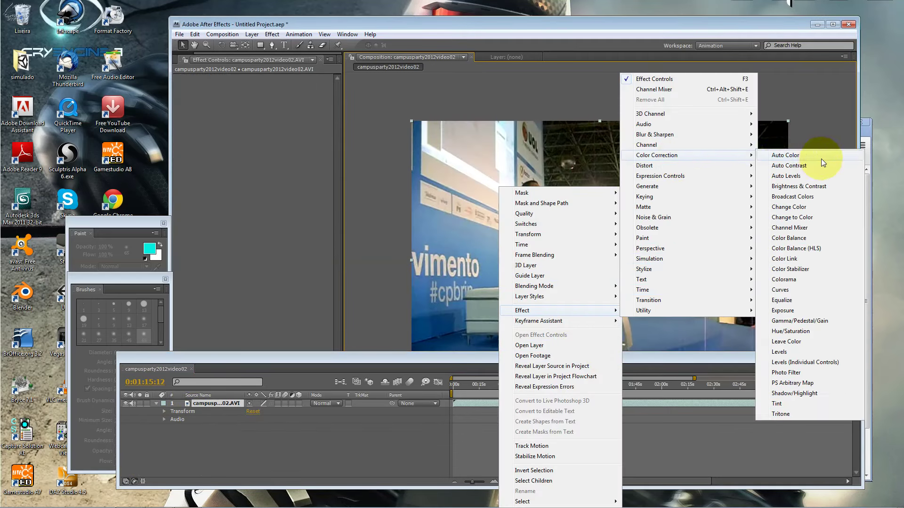
{"action": "left_click", "coordinate": [802, 244]}
Keyframe all Color Balance properties and turn on Preserve Luminosity
{"action": "left_click", "coordinate": [165, 411]}
{"action": "left_click", "coordinate": [173, 421]}
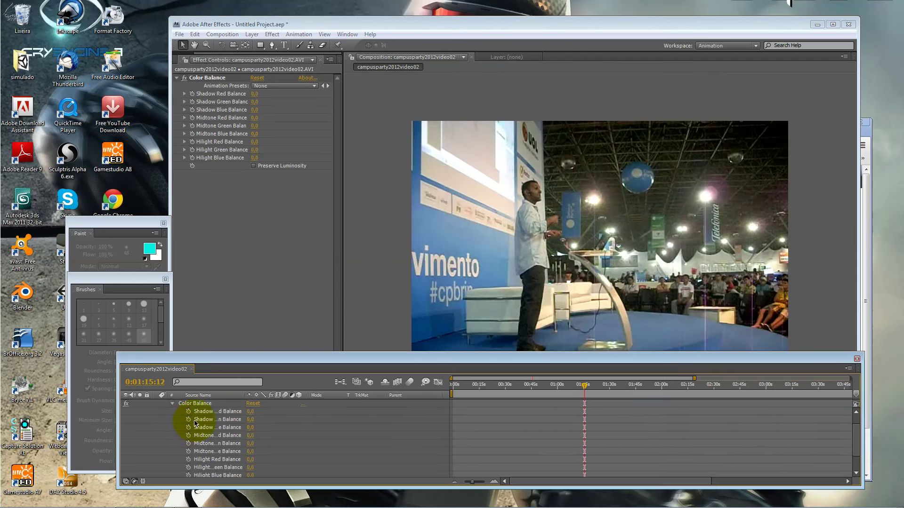
{"action": "left_click_drag", "start_coordinate": [185, 404], "coordinate": [192, 479]}
{"action": "scroll", "coordinate": [190, 477], "scroll_direction": "down", "scroll_amount": 1}
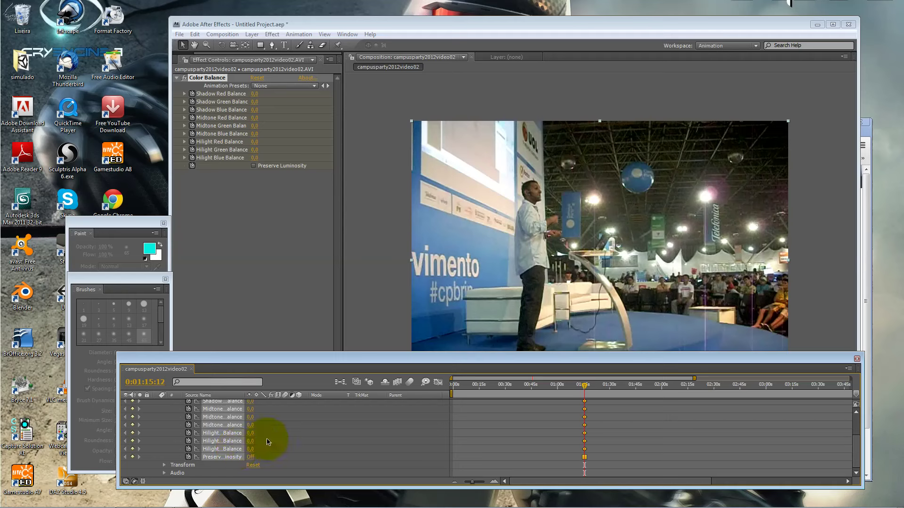
{"action": "left_click", "coordinate": [264, 457]}
{"action": "left_click", "coordinate": [268, 458]}
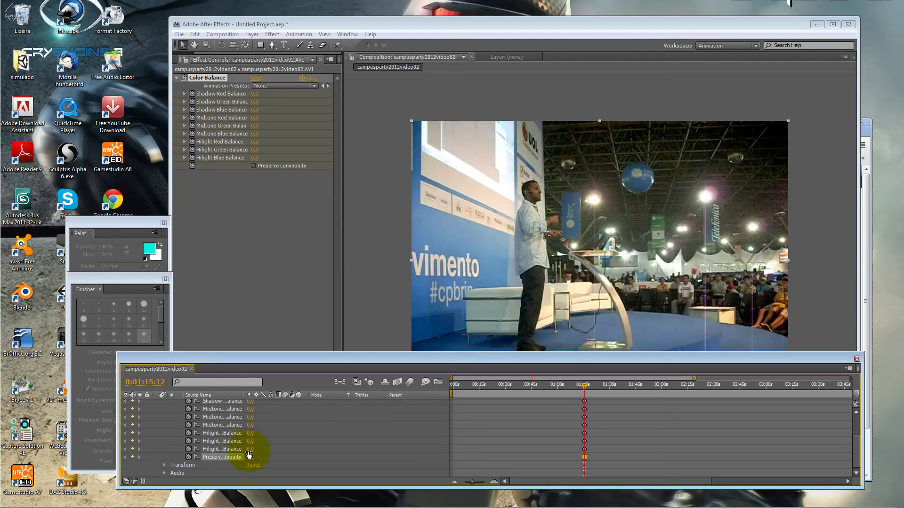
Raise Hilight Blue Balance to 60 and Hilight Green Balance to 42, then move back toward the clip start
{"action": "left_click_drag", "start_coordinate": [251, 450], "coordinate": [268, 449]}
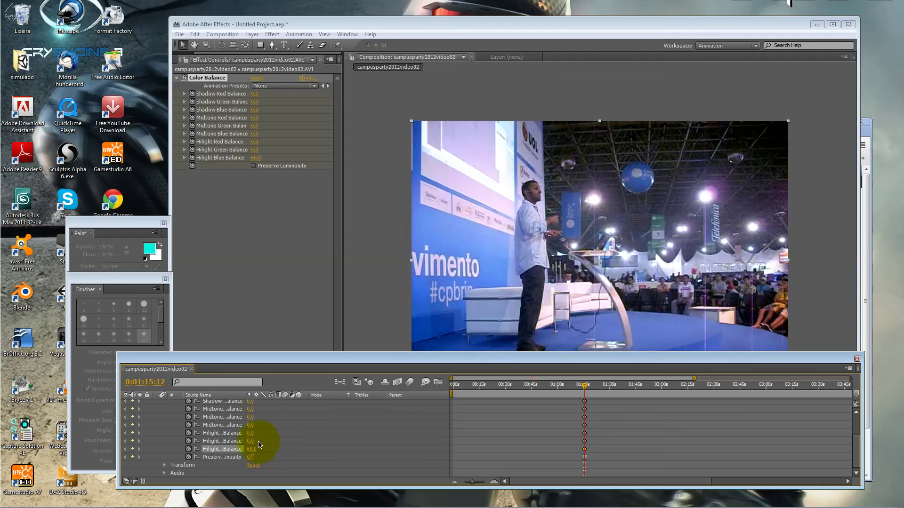
{"action": "mouse_move", "coordinate": [250, 442]}
{"action": "left_mouse_down"}
{"action": "mouse_move", "coordinate": [271, 444]}
{"action": "mouse_move", "coordinate": [263, 437]}
{"action": "mouse_move", "coordinate": [273, 421]}
{"action": "mouse_move", "coordinate": [262, 437]}
{"action": "mouse_move", "coordinate": [262, 429]}
{"action": "mouse_move", "coordinate": [277, 421]}
{"action": "left_mouse_up"}
{"action": "scroll", "coordinate": [273, 426], "scroll_direction": "up", "scroll_amount": 1}
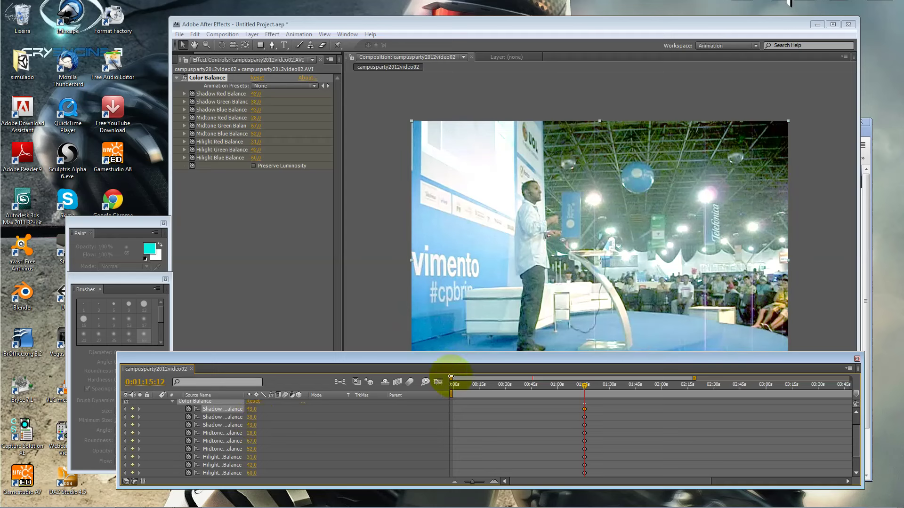
{"action": "mouse_move", "coordinate": [584, 386]}
{"action": "left_mouse_down"}
{"action": "mouse_move", "coordinate": [455, 397]}
{"action": "mouse_move", "coordinate": [599, 386]}
{"action": "mouse_move", "coordinate": [584, 387]}
{"action": "mouse_move", "coordinate": [582, 423]}
{"action": "mouse_move", "coordinate": [460, 415]}
{"action": "left_mouse_up"}
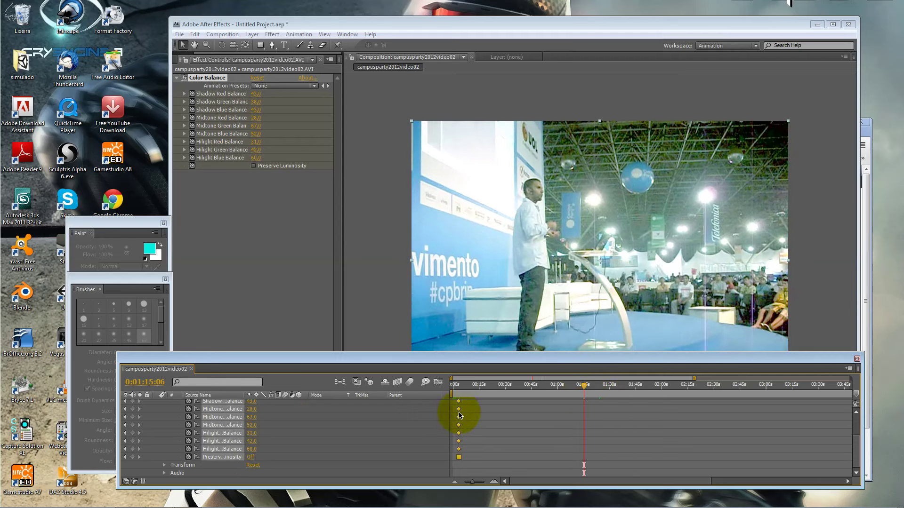
{"action": "scroll", "coordinate": [310, 438], "scroll_direction": "up", "scroll_amount": 3}
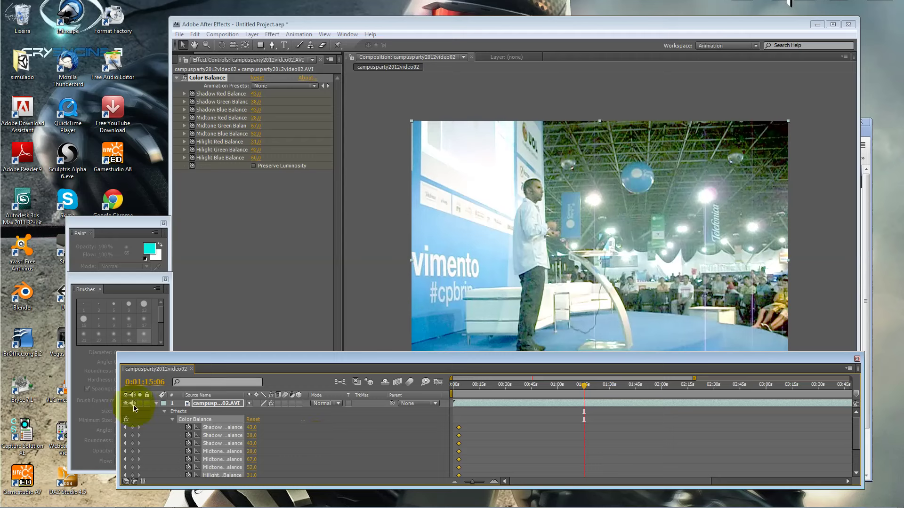
Replace the Color Balance effect with Color Balance (HLS) from Effect > Color Correction
{"action": "left_click", "coordinate": [174, 412]}
{"action": "key", "text": "Delete"}
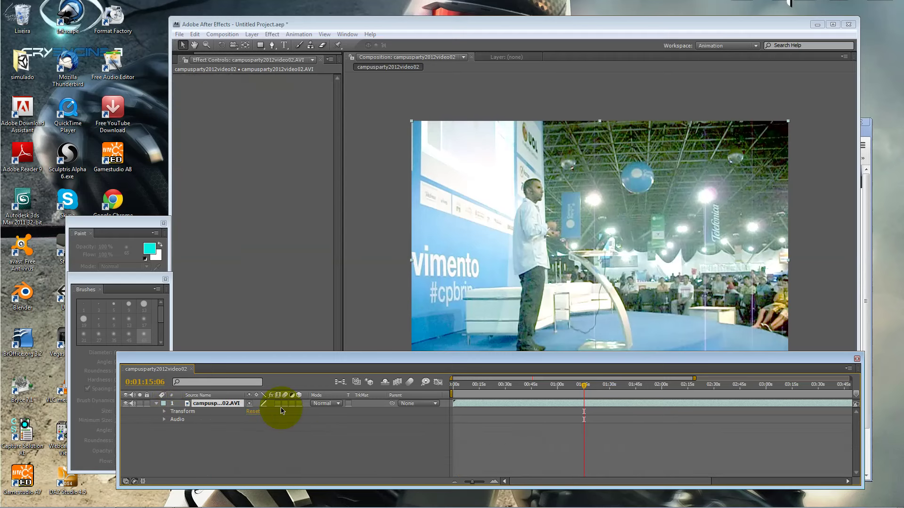
{"action": "right_click", "coordinate": [631, 263]}
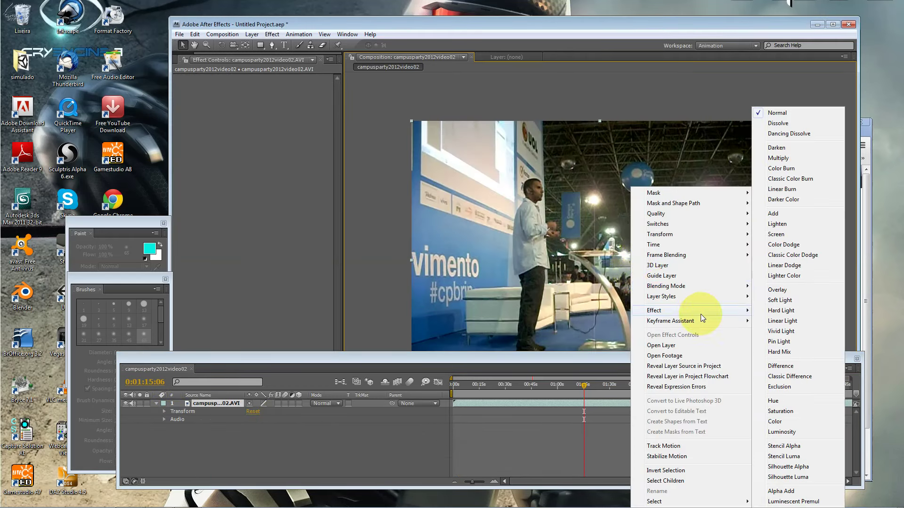
{"action": "mouse_move", "coordinate": [698, 310]}
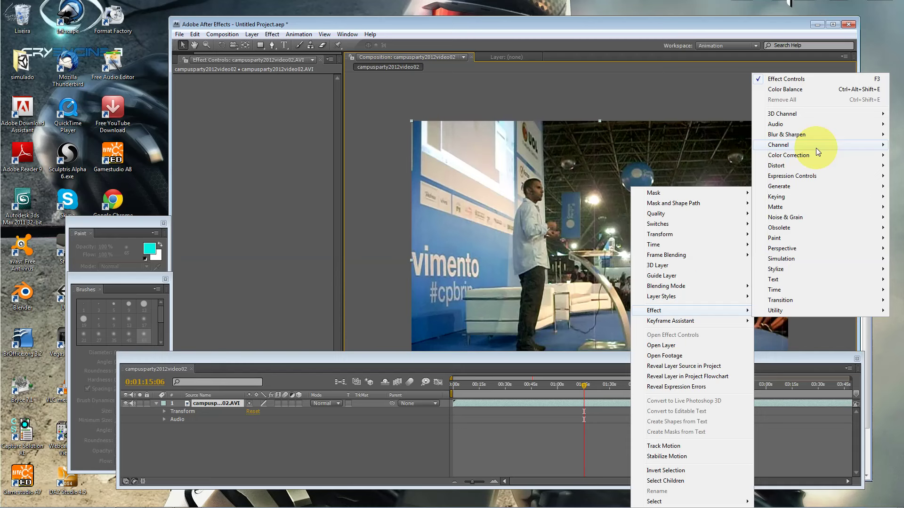
{"action": "mouse_move", "coordinate": [817, 156]}
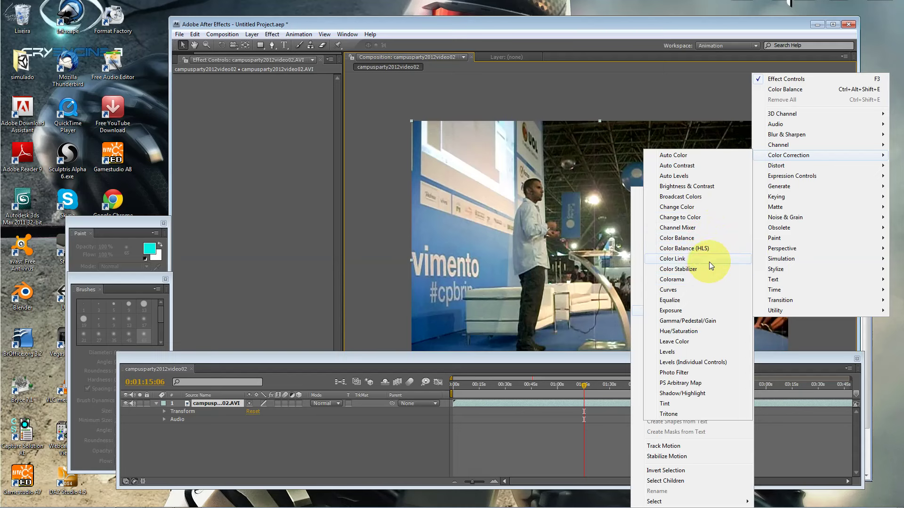
{"action": "left_click", "coordinate": [707, 248]}
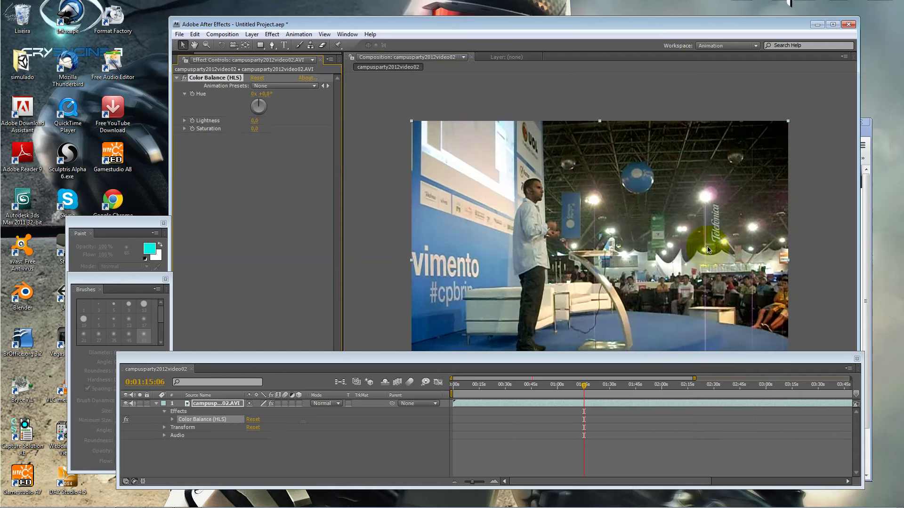
Keyframe Color Balance (HLS) Hue, Lightness and Saturation, and set Lightness to 40
{"action": "left_click", "coordinate": [173, 419]}
{"action": "left_click", "coordinate": [188, 428]}
{"action": "left_click", "coordinate": [188, 436]}
{"action": "left_click", "coordinate": [189, 443]}
{"action": "left_click", "coordinate": [250, 435]}
{"action": "type", "text": "40"}
{"action": "key", "text": "Return"}
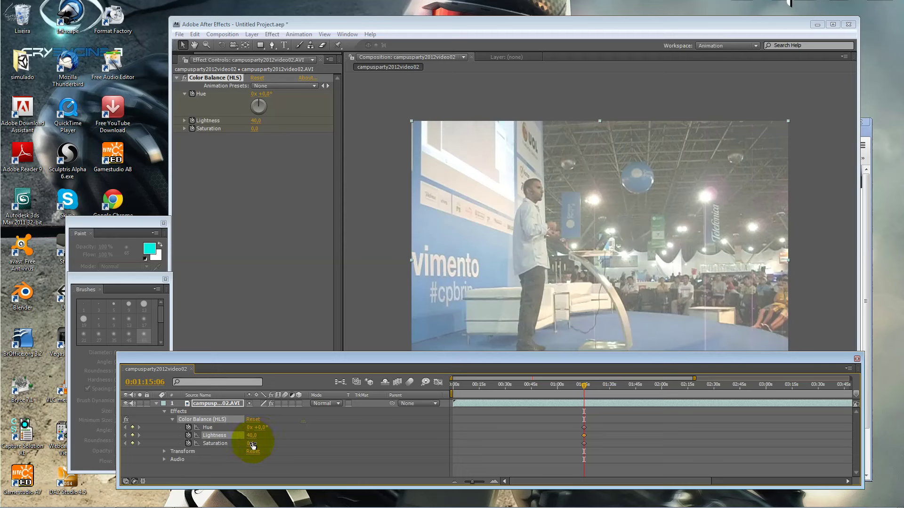
Scrub Saturation to 56, nudge Lightness up, turn Hue to 45°, then delete Color Balance (HLS)
{"action": "mouse_move", "coordinate": [251, 446]}
{"action": "left_mouse_down"}
{"action": "mouse_move", "coordinate": [276, 444]}
{"action": "mouse_move", "coordinate": [189, 431]}
{"action": "left_mouse_up"}
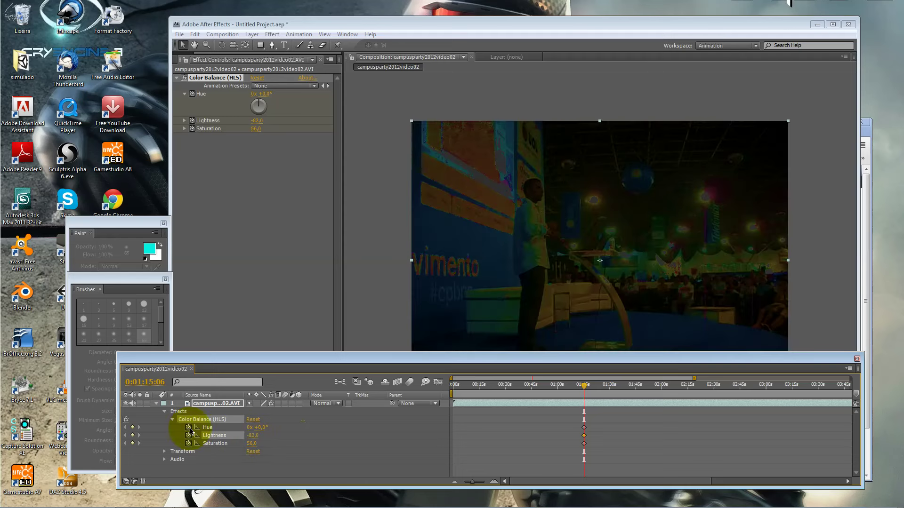
{"action": "mouse_move", "coordinate": [250, 436]}
{"action": "left_mouse_down"}
{"action": "mouse_move", "coordinate": [288, 437]}
{"action": "mouse_move", "coordinate": [264, 434]}
{"action": "left_mouse_up"}
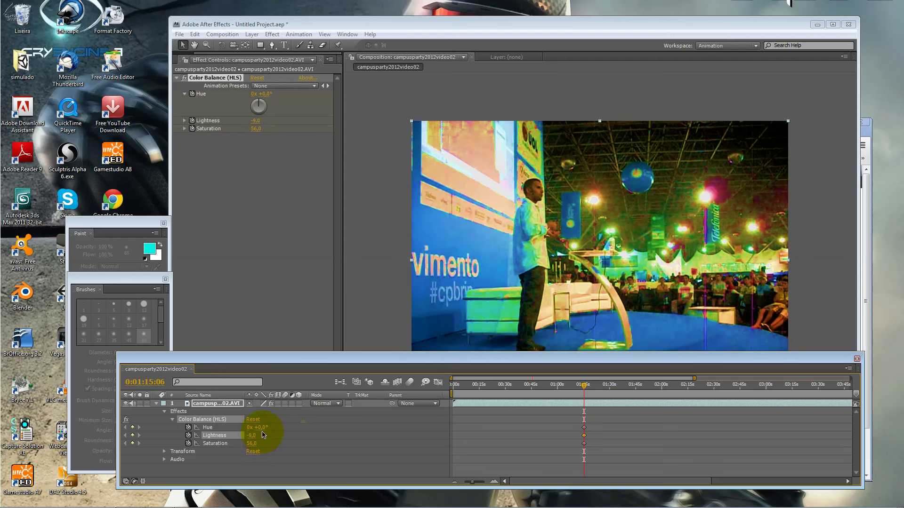
{"action": "left_click_drag", "start_coordinate": [265, 428], "coordinate": [286, 427]}
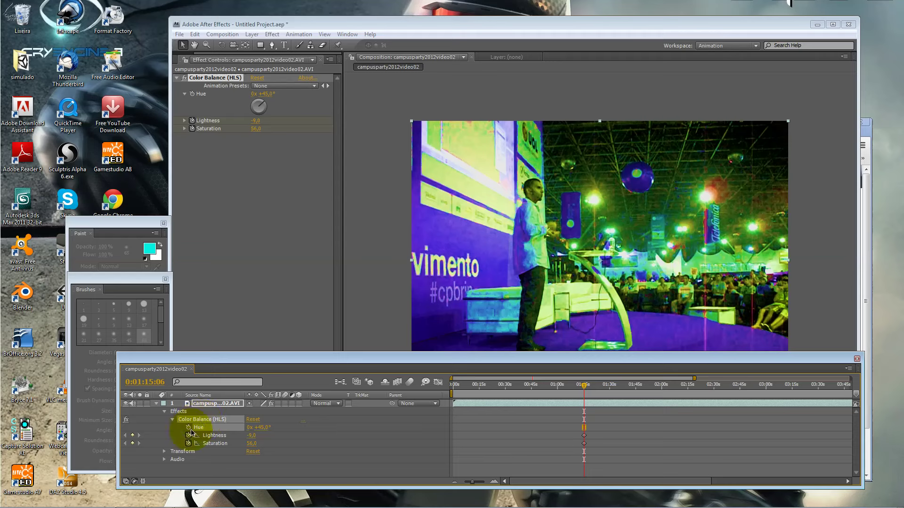
{"action": "left_click", "coordinate": [184, 419]}
{"action": "key", "text": "Delete"}
Apply Color Link to the clip and set its source layer to None
{"action": "right_click", "coordinate": [577, 241]}
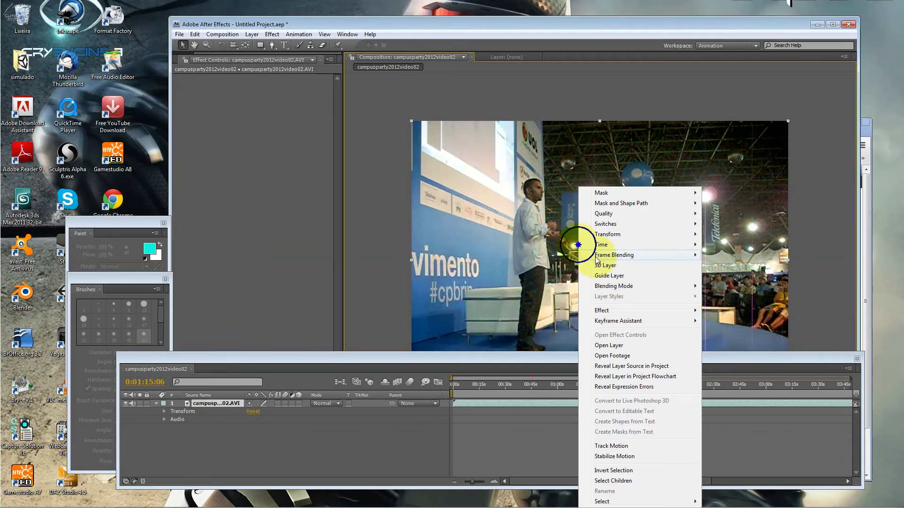
{"action": "mouse_move", "coordinate": [639, 312]}
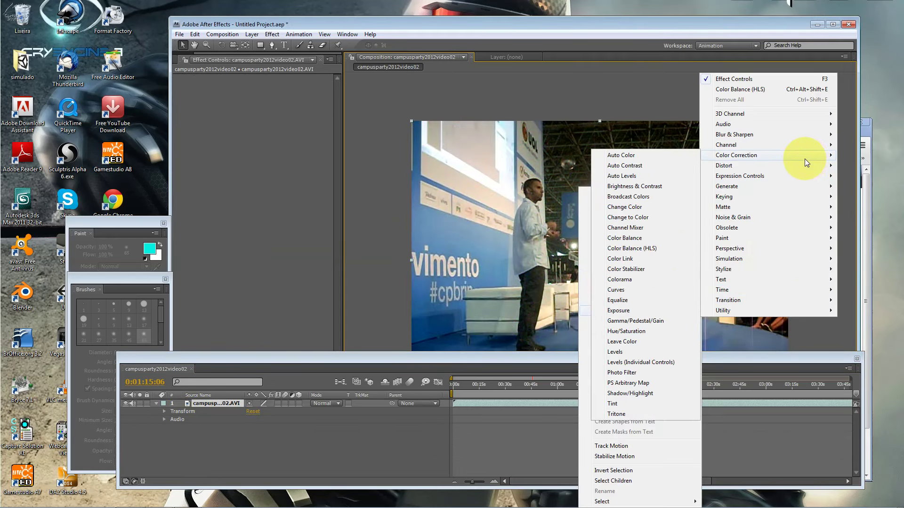
{"action": "left_click", "coordinate": [650, 259]}
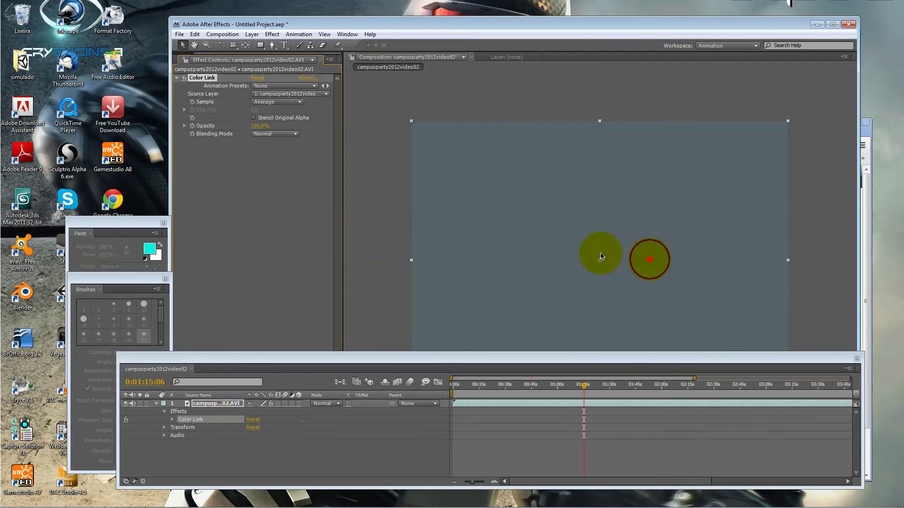
{"action": "left_click", "coordinate": [173, 420]}
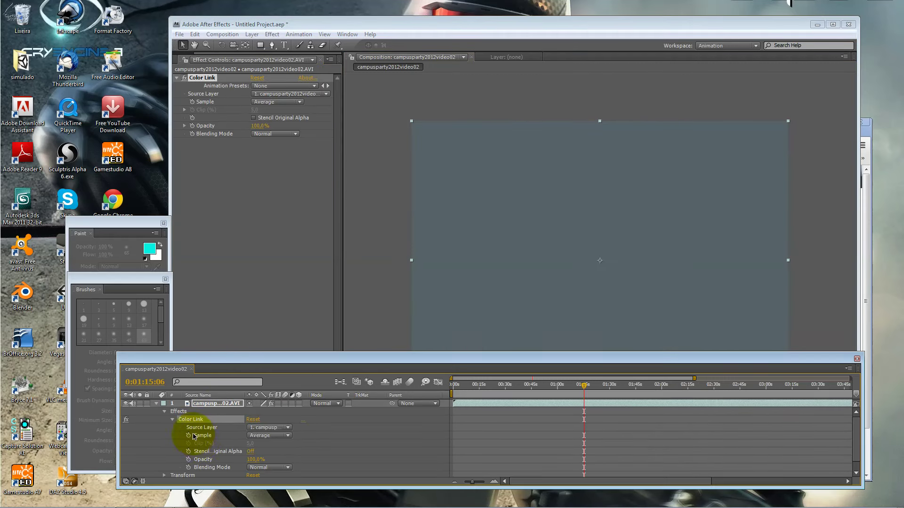
{"action": "left_click", "coordinate": [269, 425]}
{"action": "left_click", "coordinate": [267, 414]}
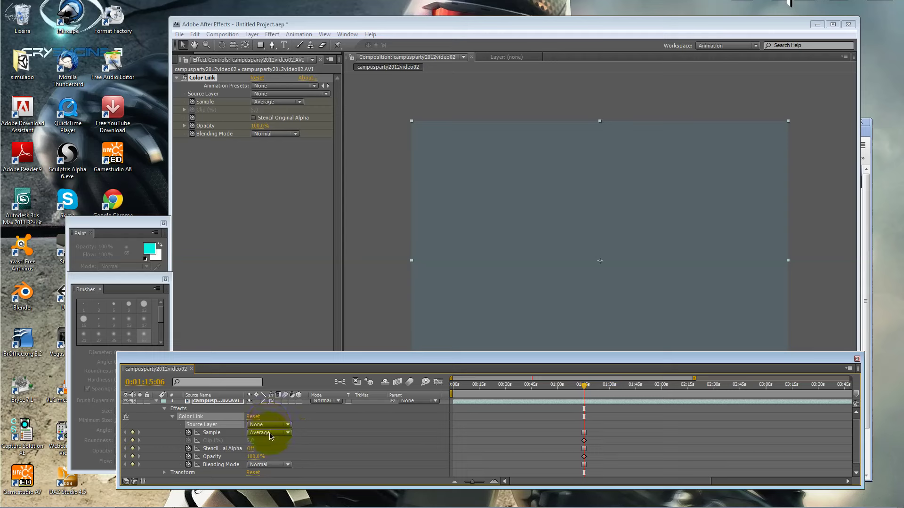
Try Color Link sample modes Brightest, Darkest, Max RGB and Median Alpha, then enable Stencil Original Alpha
{"action": "left_click", "coordinate": [268, 433]}
{"action": "left_click", "coordinate": [286, 427]}
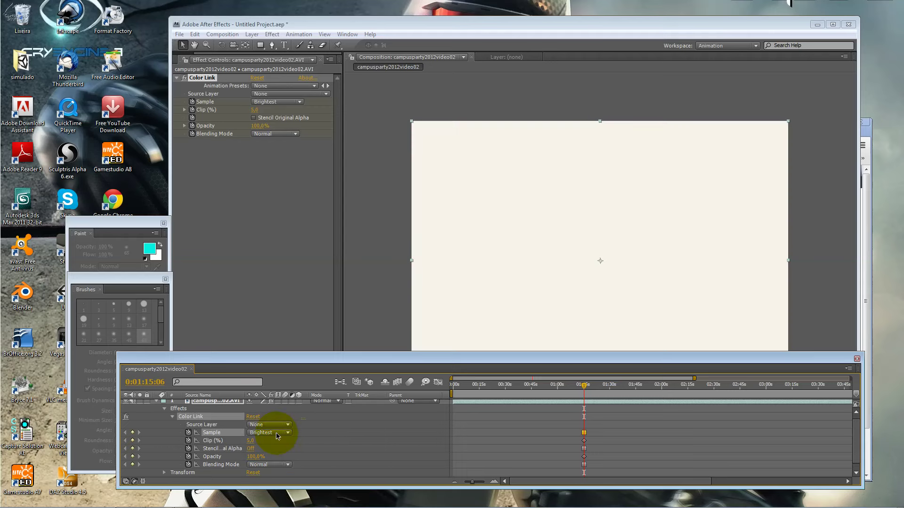
{"action": "left_click", "coordinate": [272, 432]}
{"action": "left_click", "coordinate": [271, 435]}
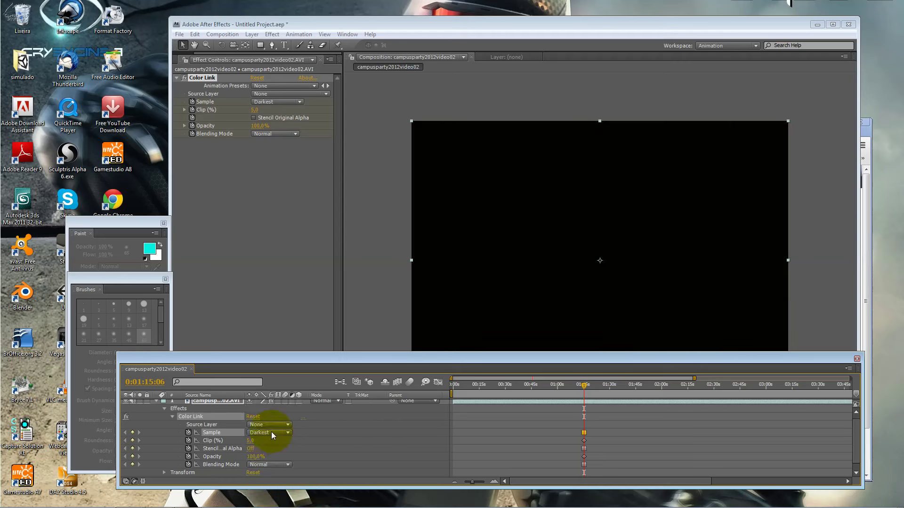
{"action": "left_click", "coordinate": [272, 433]}
{"action": "left_click", "coordinate": [280, 442]}
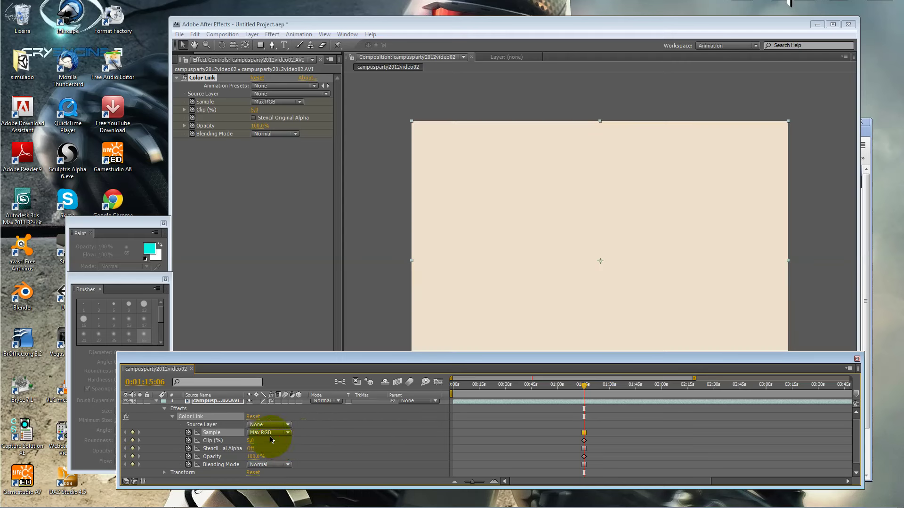
{"action": "left_click", "coordinate": [271, 433]}
{"action": "left_click", "coordinate": [277, 465]}
{"action": "left_click", "coordinate": [272, 433]}
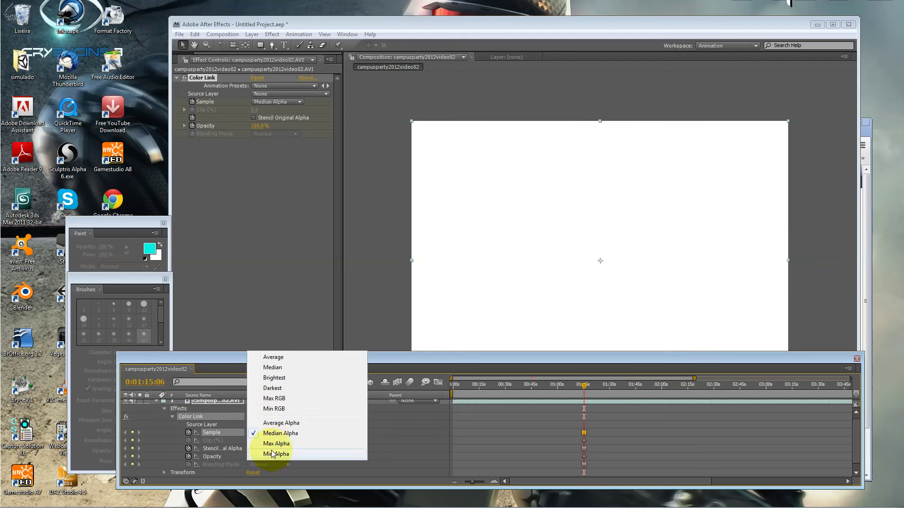
{"action": "left_click", "coordinate": [191, 451]}
{"action": "left_click", "coordinate": [251, 449]}
Set Color Link opacity to 0%, remove its keyframe, and delete the Color Link effect
{"action": "left_click", "coordinate": [254, 457]}
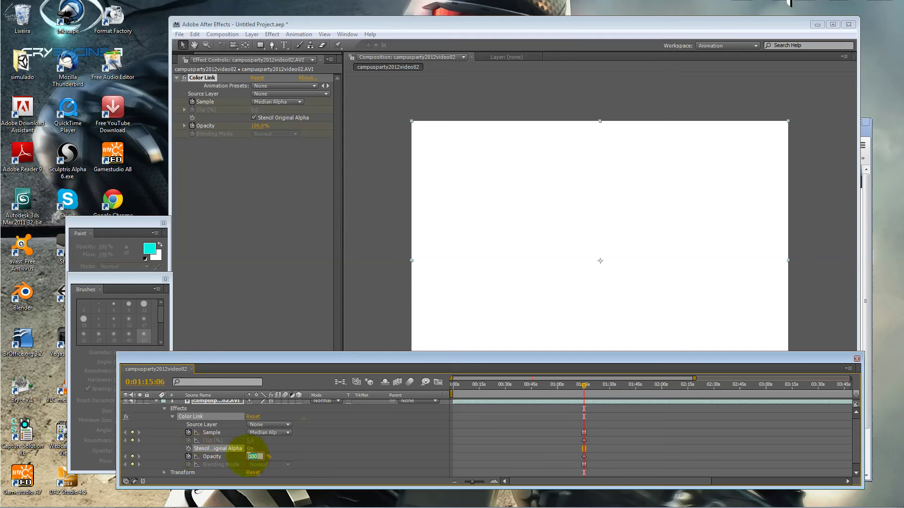
{"action": "type", "text": "0"}
{"action": "key", "text": "Return"}
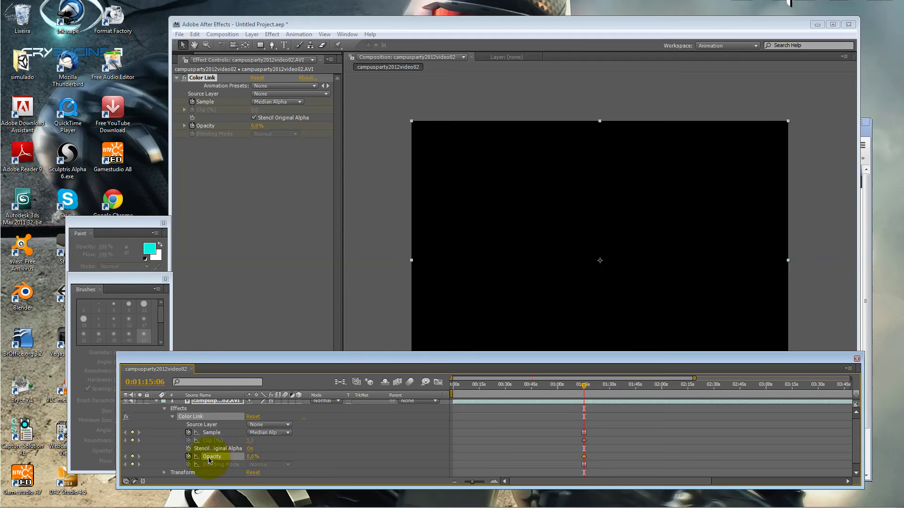
{"action": "key", "text": "alt+shift+t"}
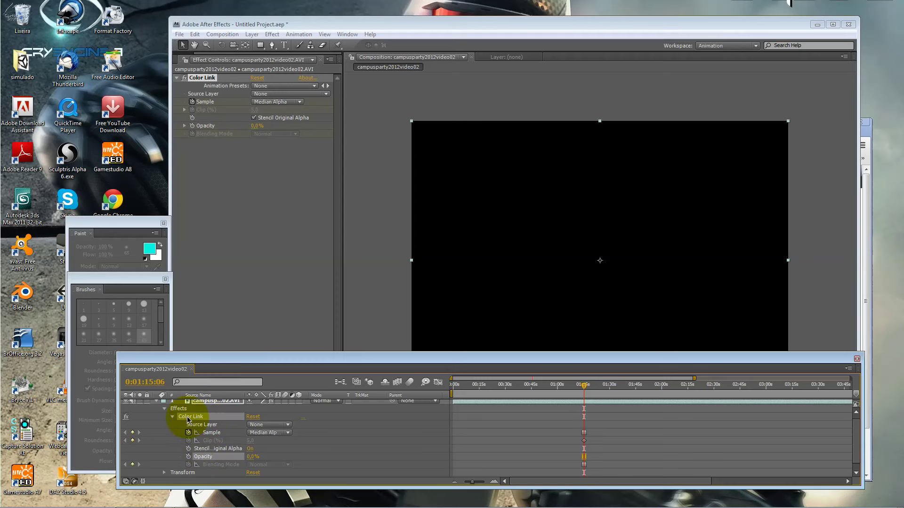
{"action": "key", "text": "Delete"}
{"action": "right_click", "coordinate": [706, 186]}
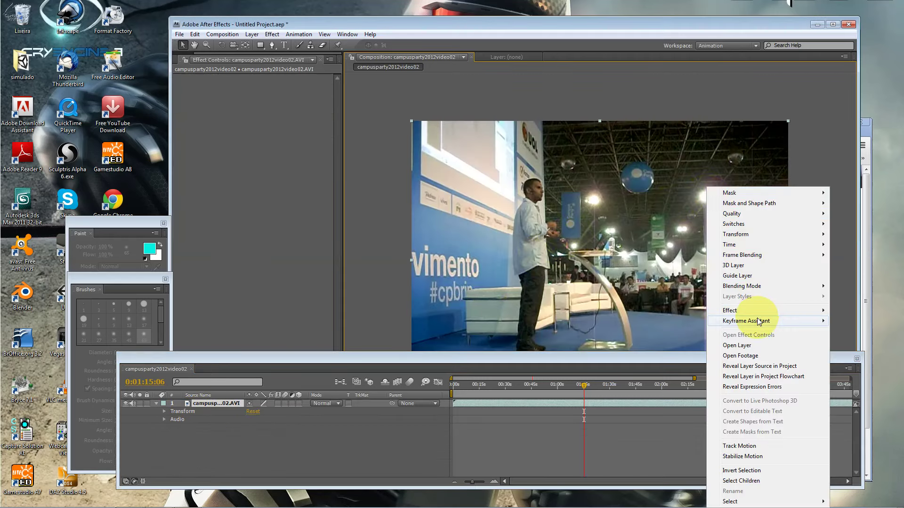
{"action": "mouse_move", "coordinate": [753, 310]}
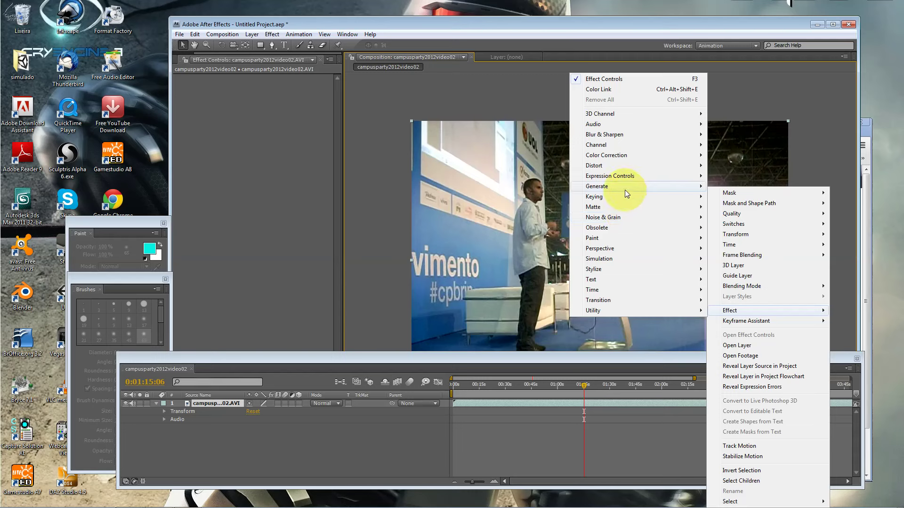
{"action": "mouse_move", "coordinate": [641, 158]}
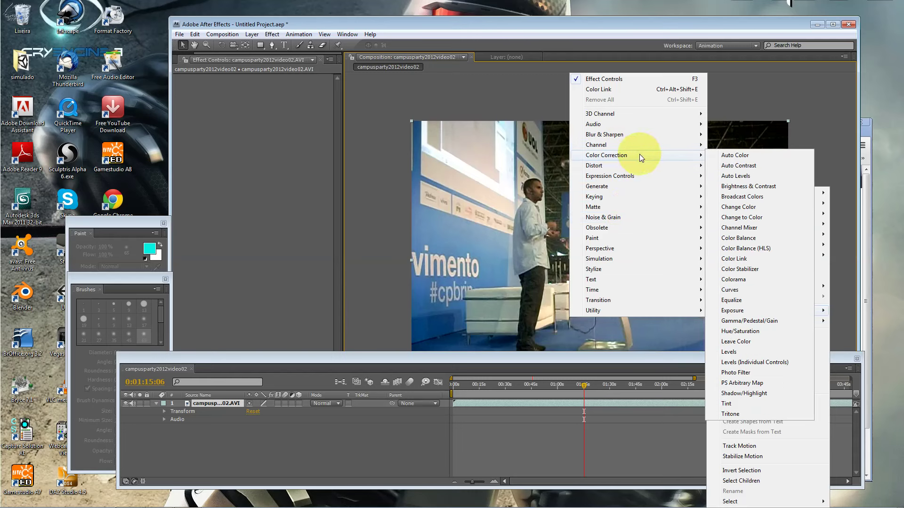
{"action": "left_click", "coordinate": [737, 270]}
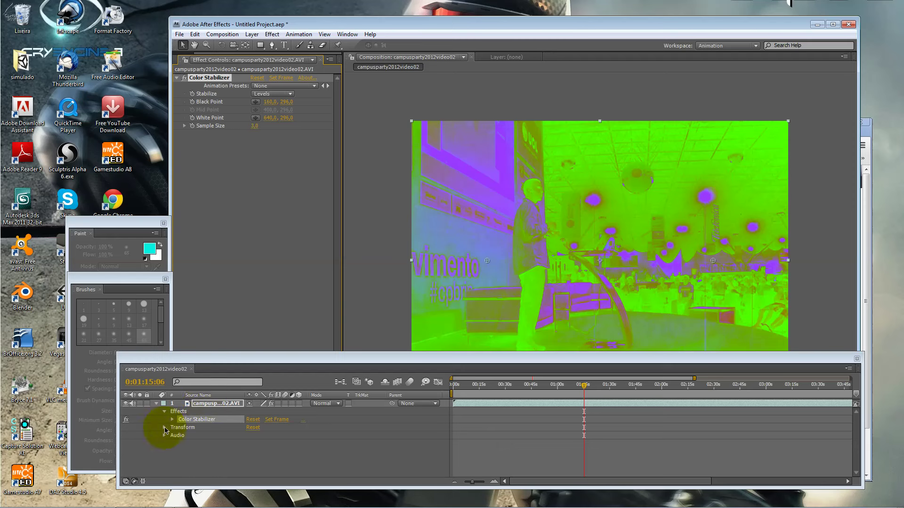
{"action": "left_click", "coordinate": [172, 419]}
{"action": "left_click", "coordinate": [188, 452]}
{"action": "left_click", "coordinate": [188, 460]}
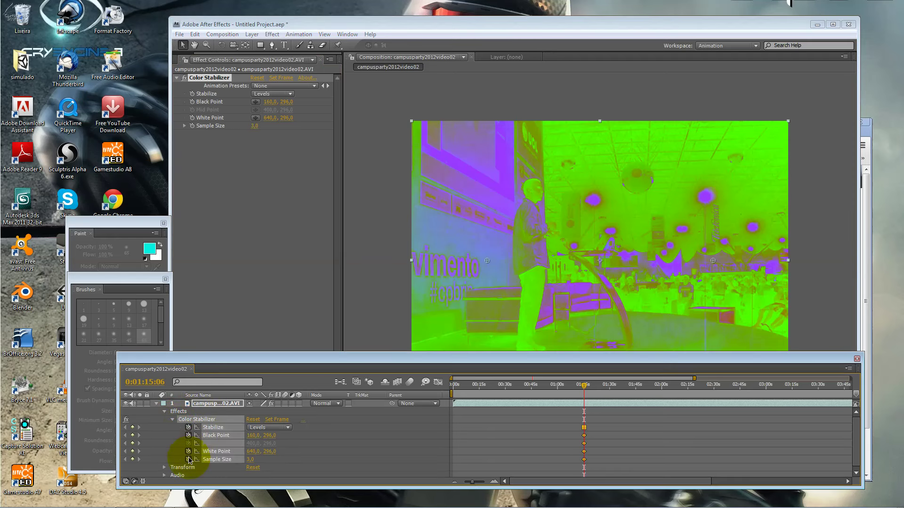
{"action": "left_click_drag", "start_coordinate": [269, 435], "coordinate": [286, 439]}
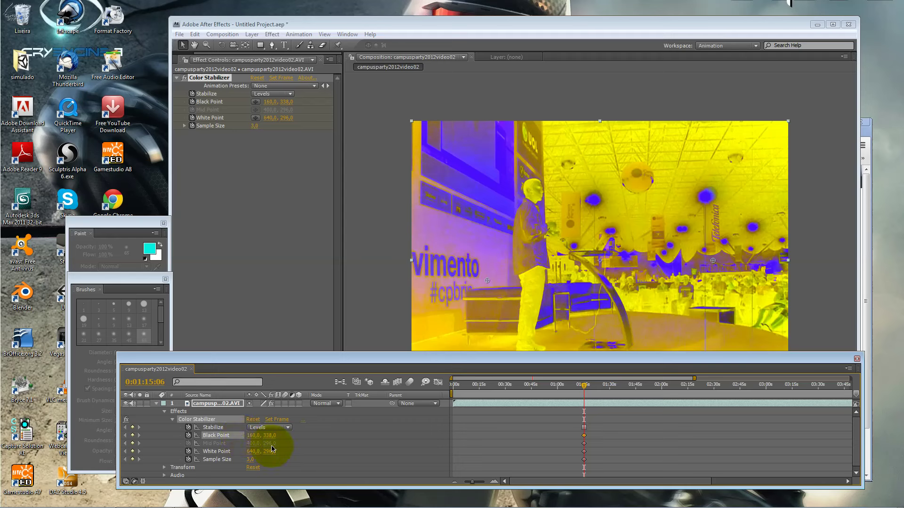
{"action": "left_click_drag", "start_coordinate": [270, 453], "coordinate": [329, 452]}
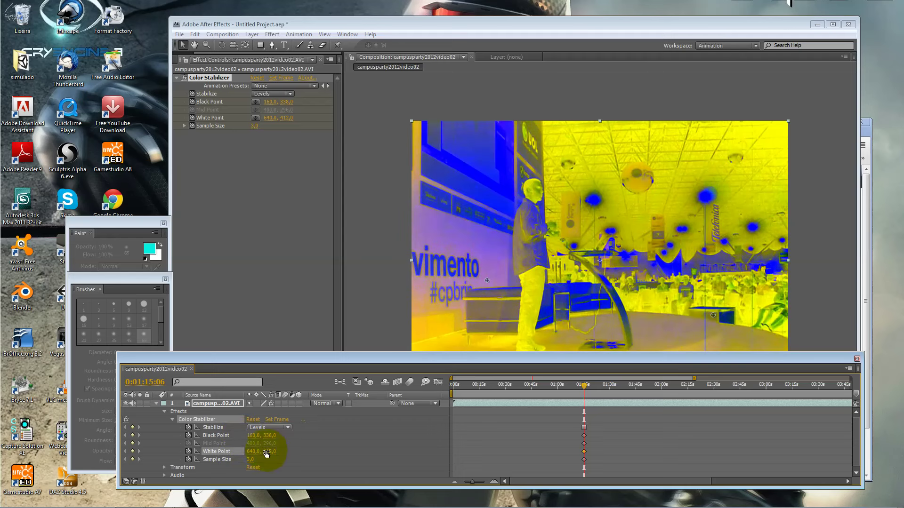
{"action": "left_click_drag", "start_coordinate": [253, 453], "coordinate": [266, 452]}
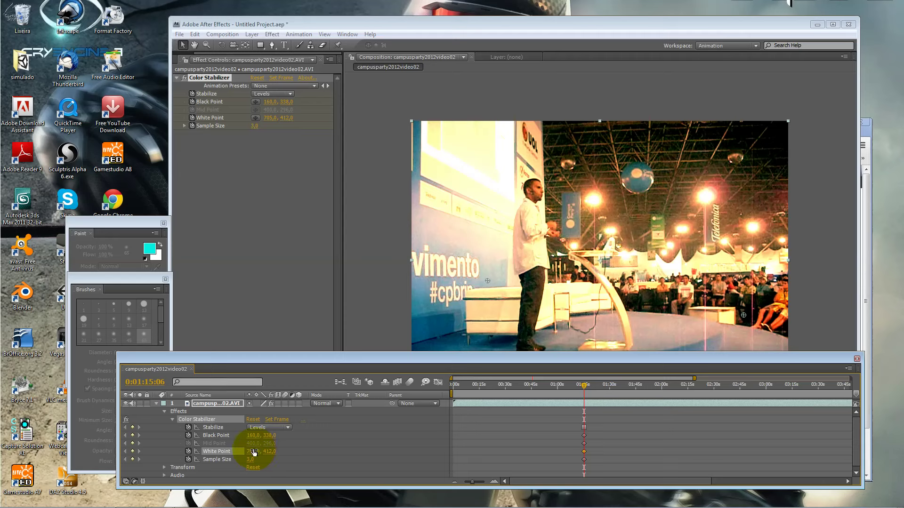
{"action": "left_click_drag", "start_coordinate": [254, 450], "coordinate": [233, 456]}
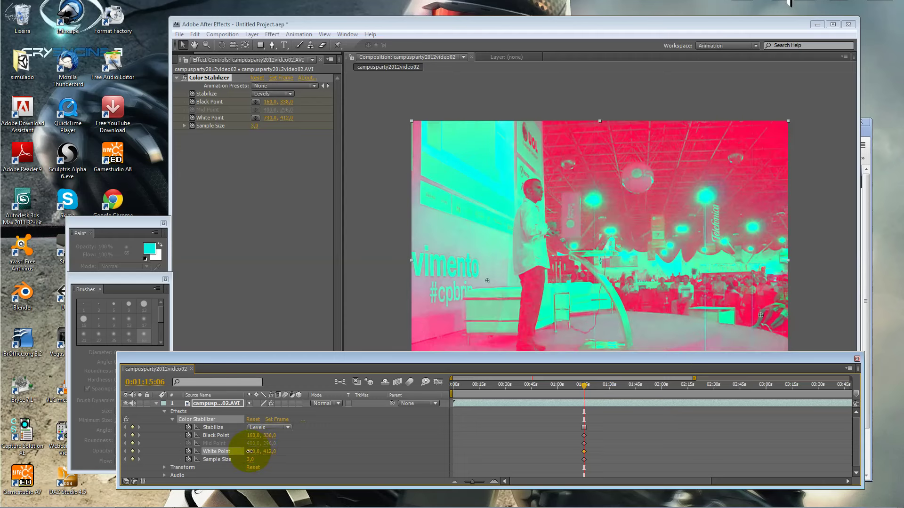
{"action": "mouse_move", "coordinate": [271, 451]}
{"action": "left_mouse_down"}
{"action": "mouse_move", "coordinate": [293, 454]}
{"action": "mouse_move", "coordinate": [225, 450]}
{"action": "mouse_move", "coordinate": [289, 461]}
{"action": "left_mouse_up"}
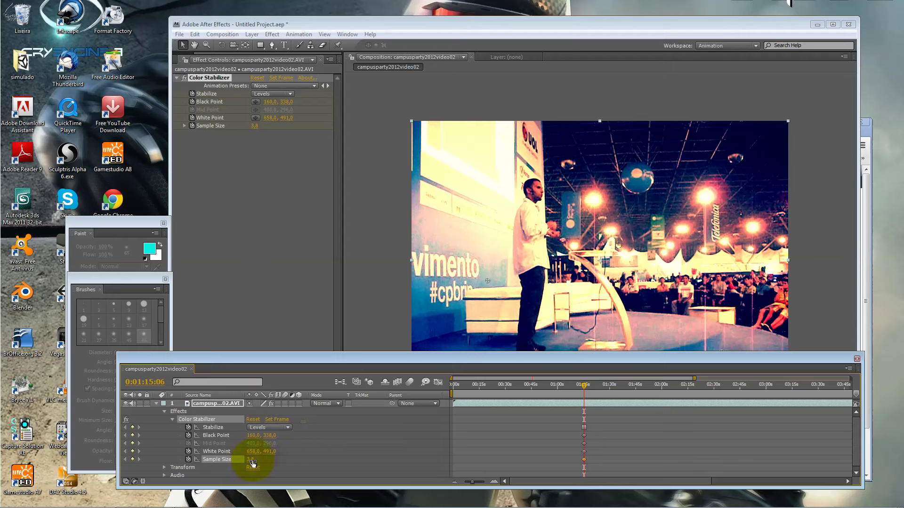
{"action": "left_click_drag", "start_coordinate": [250, 459], "coordinate": [490, 445]}
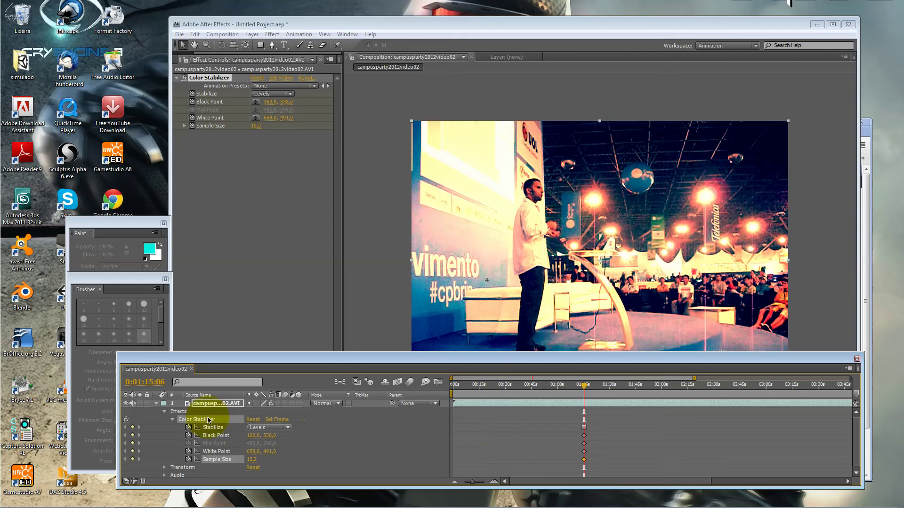
{"action": "key", "text": "Delete"}
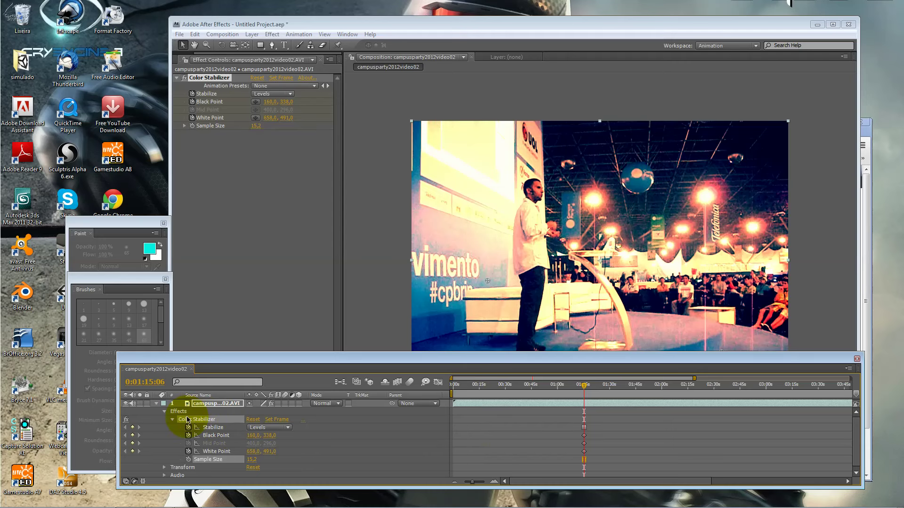
{"action": "left_click", "coordinate": [184, 417]}
{"action": "key", "text": "Delete"}
{"action": "left_click", "coordinate": [401, 294]}
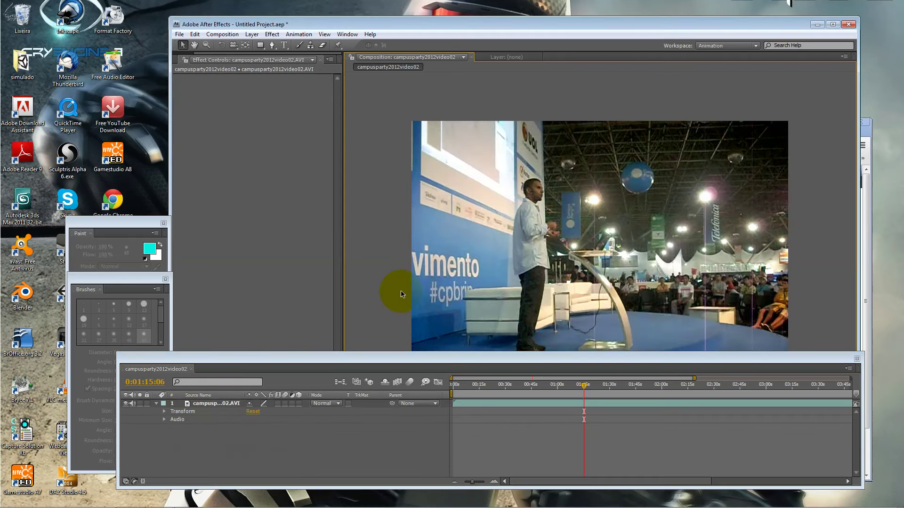